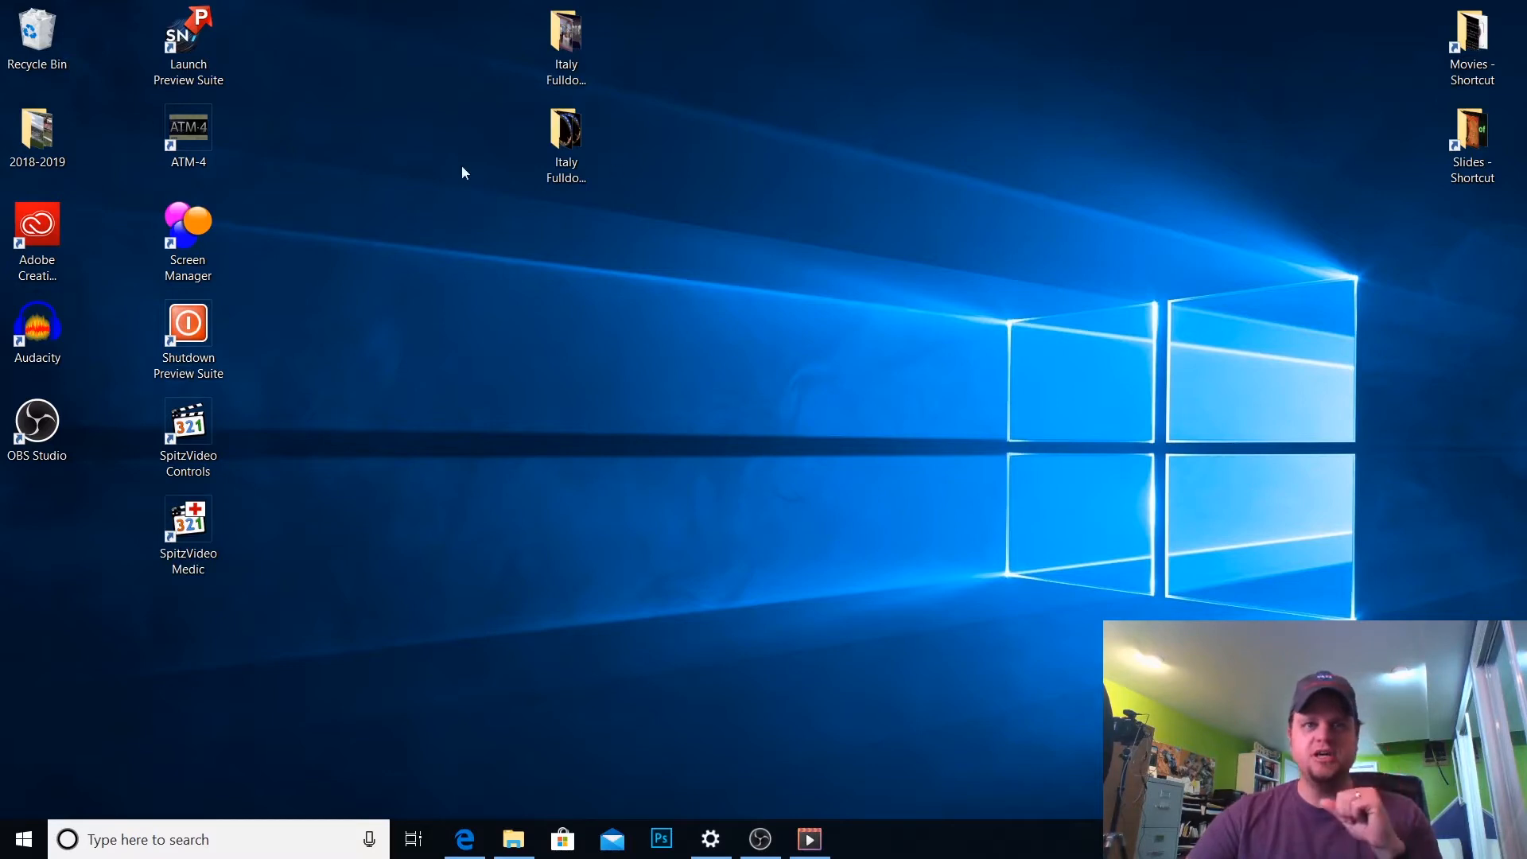
Launch the Preview Suite and create a new ATM-4 show named Italy with the site configuration's tracks
double_click(192, 49)
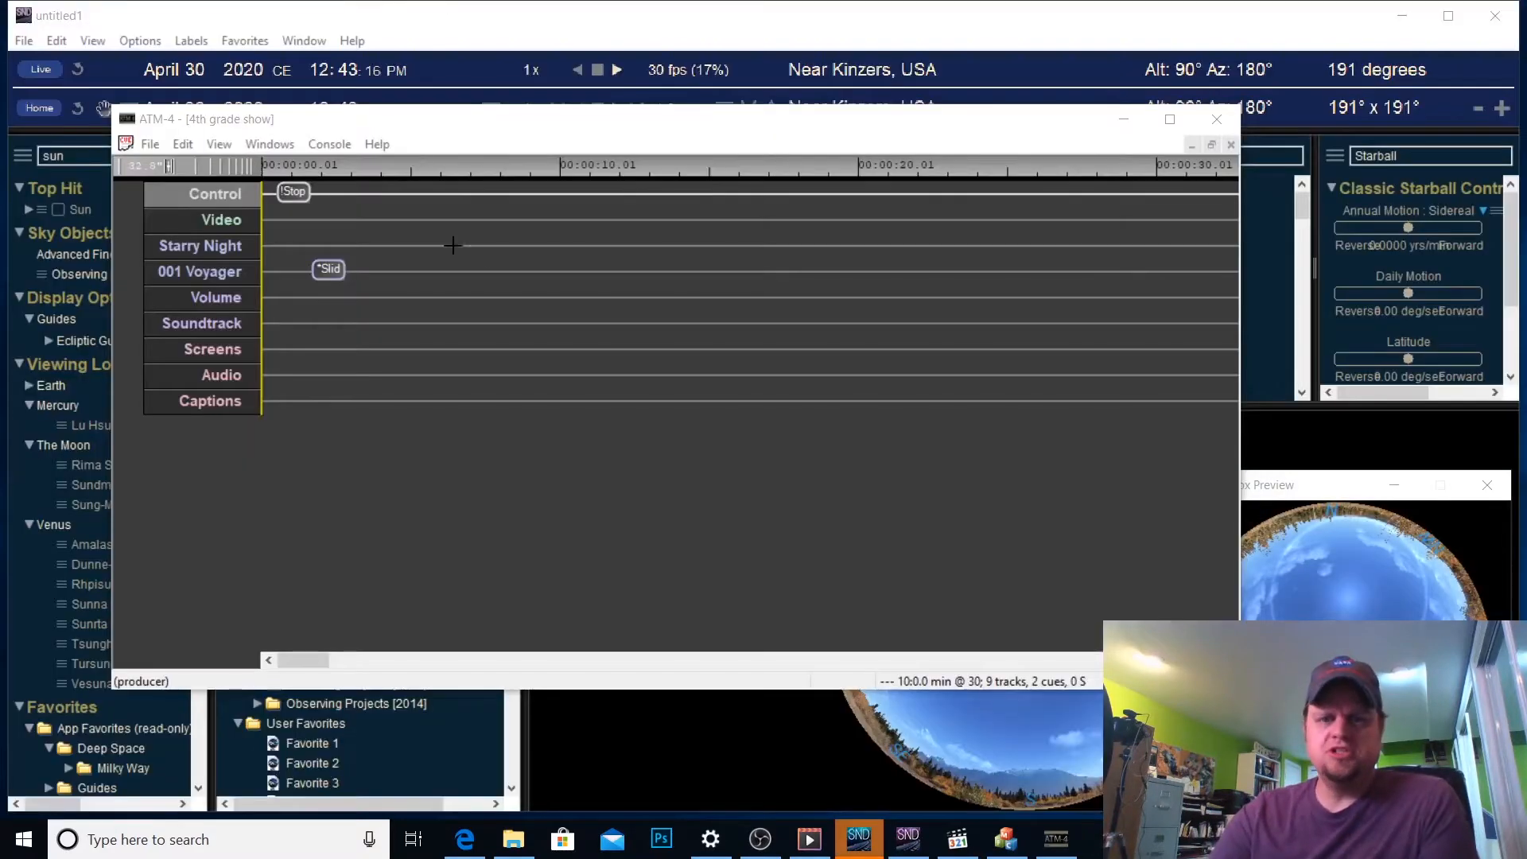
click(278, 124)
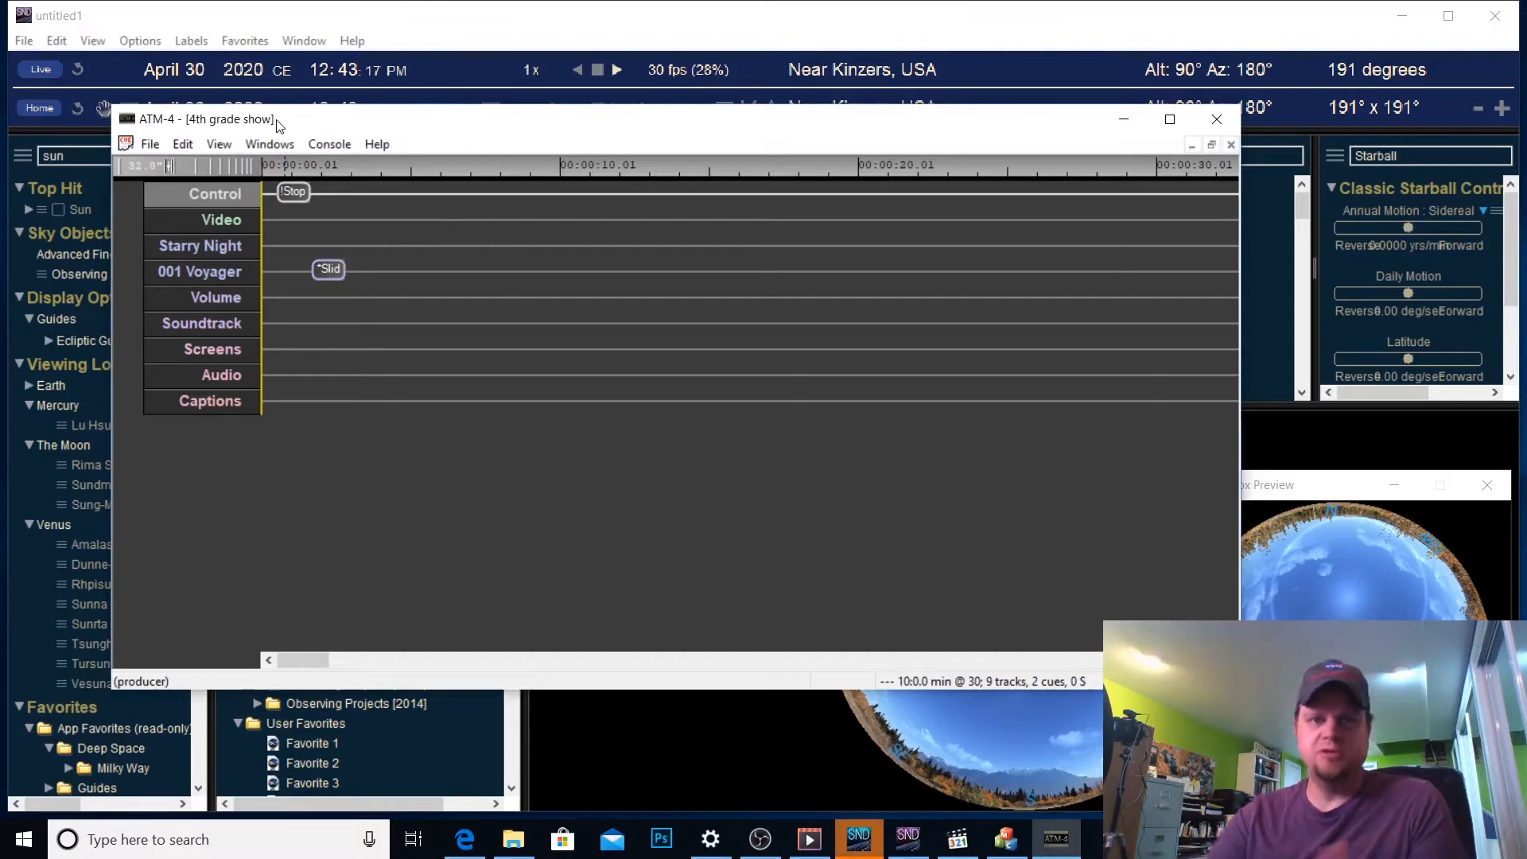
click(150, 144)
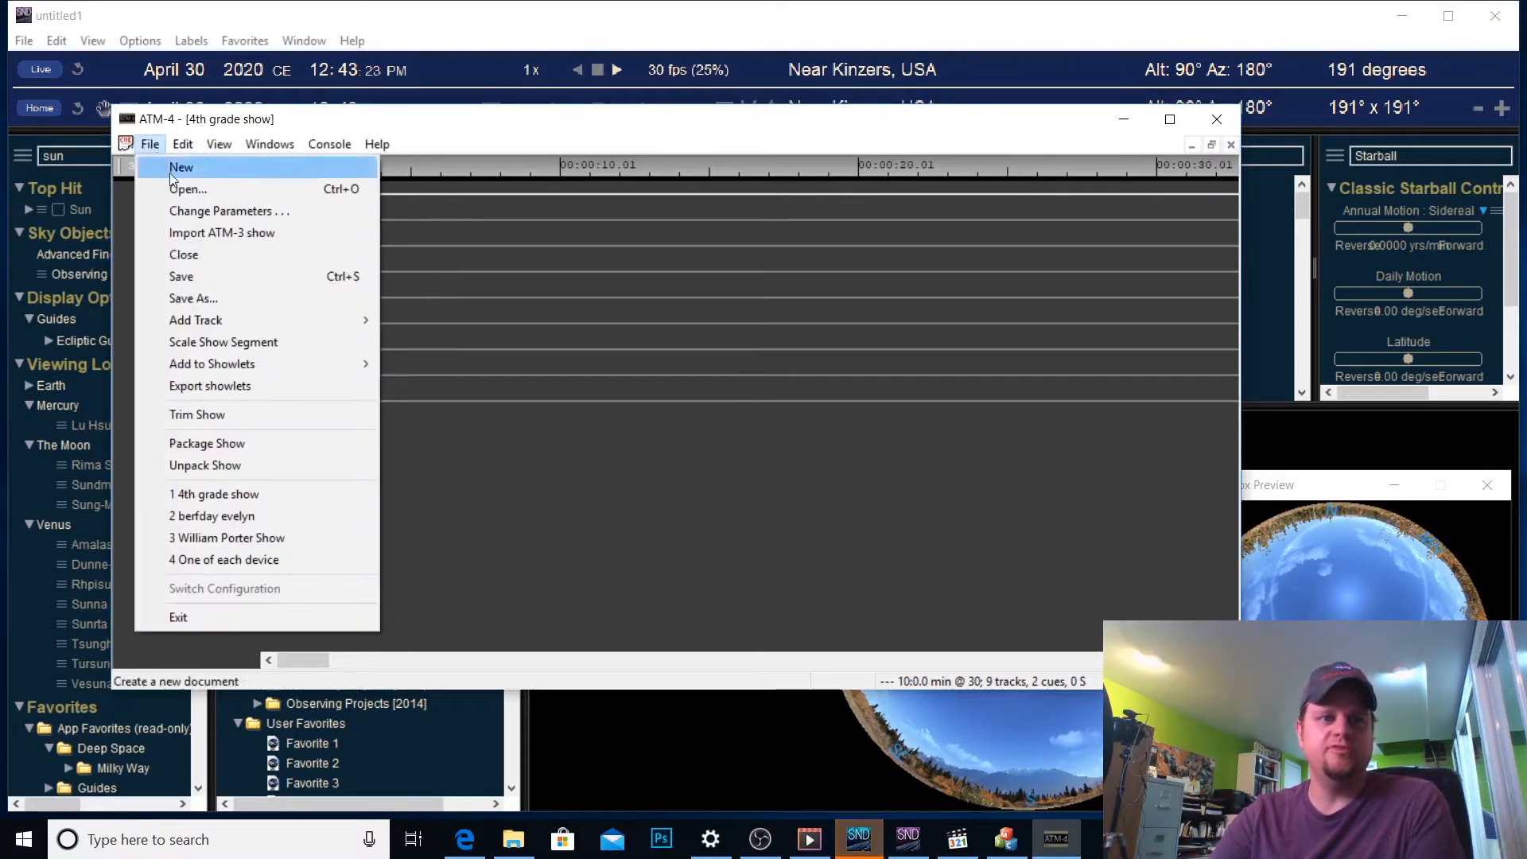
click(192, 167)
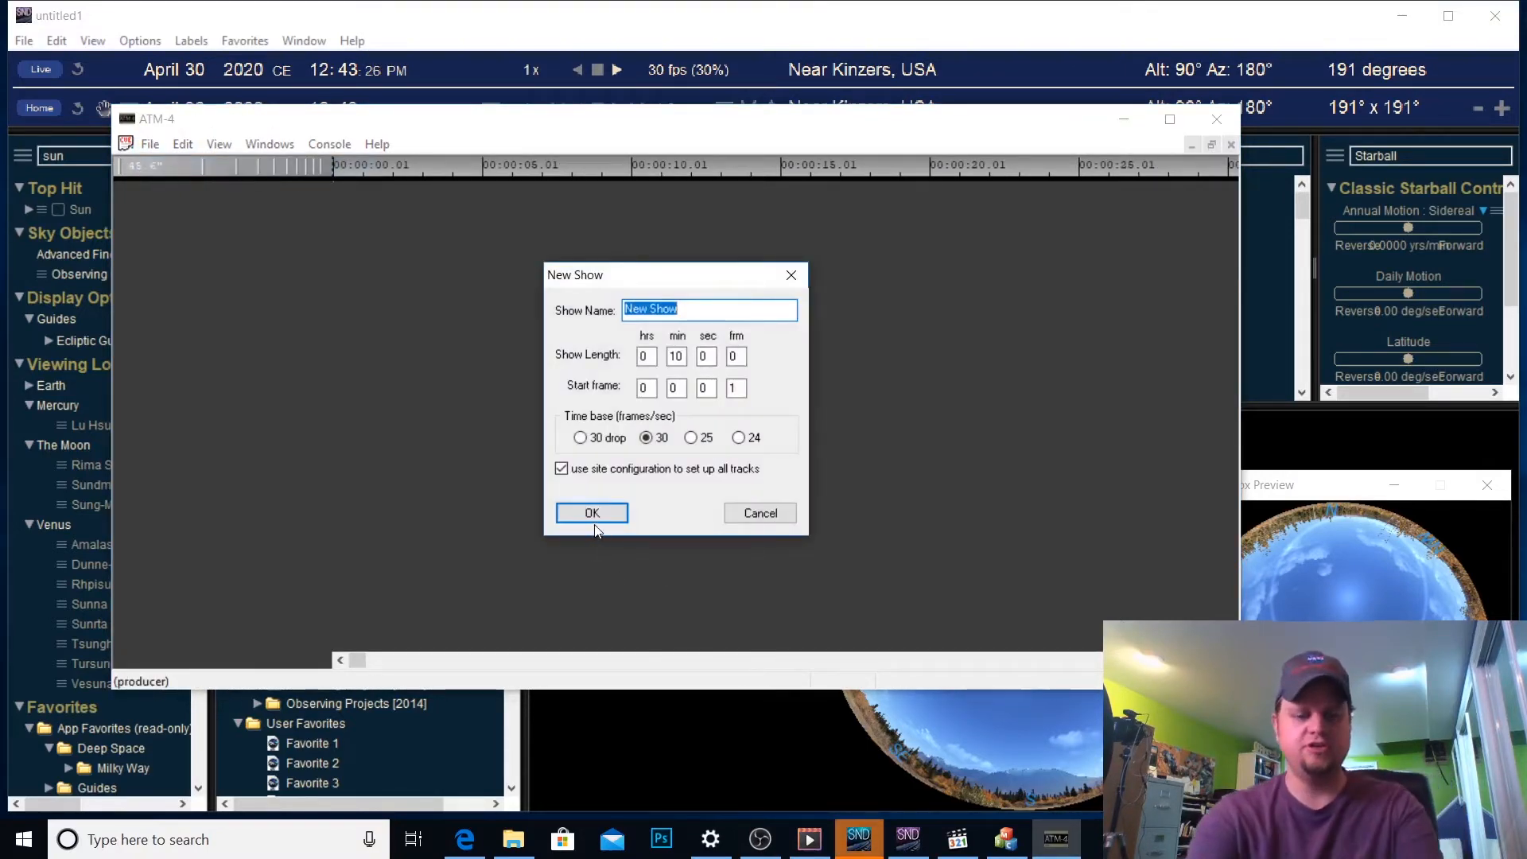
text(ltaly)
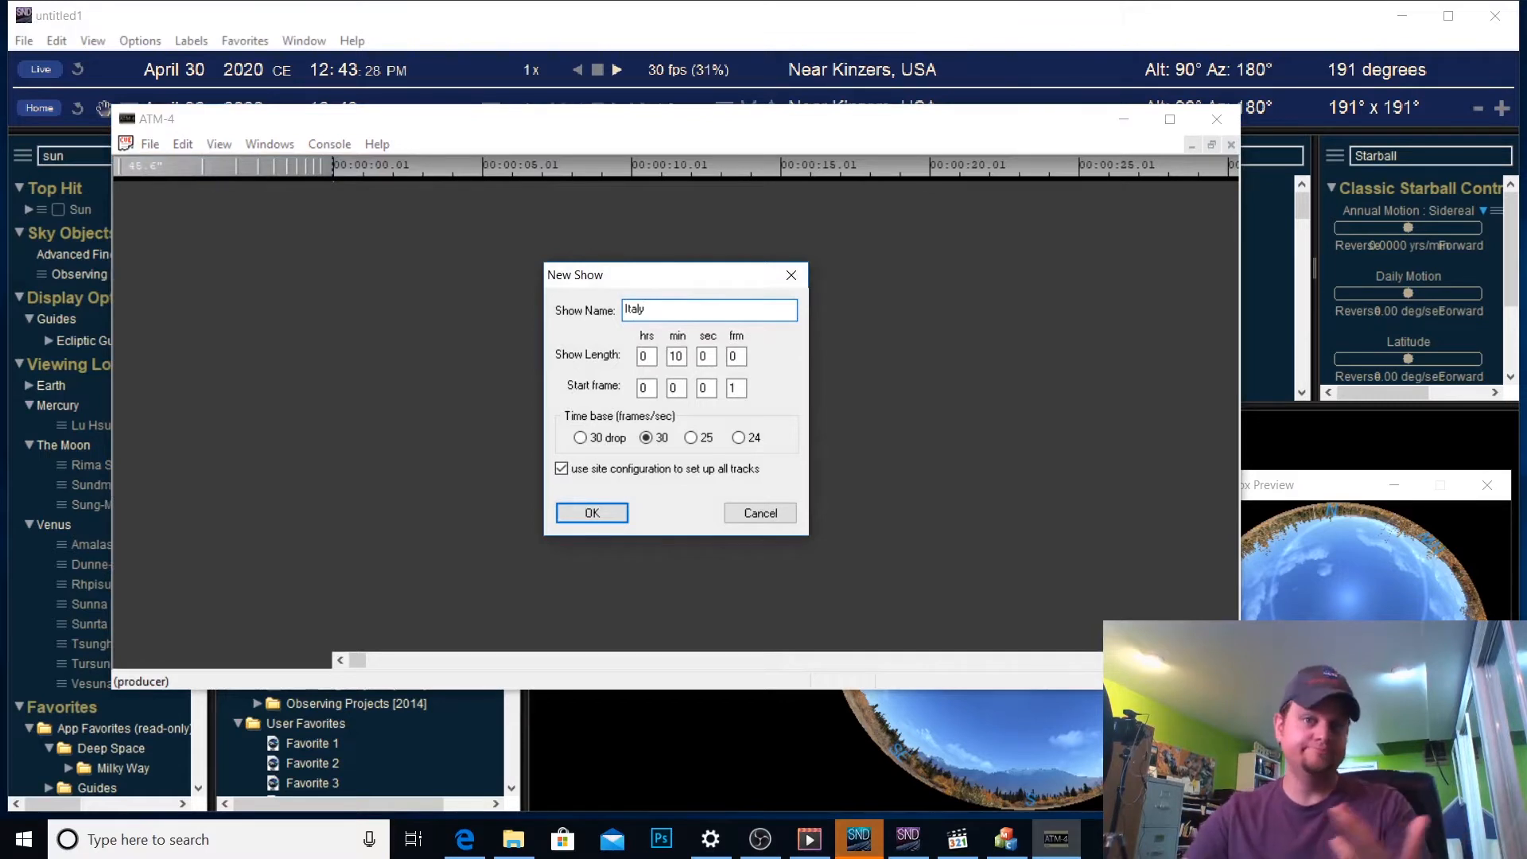
click(609, 509)
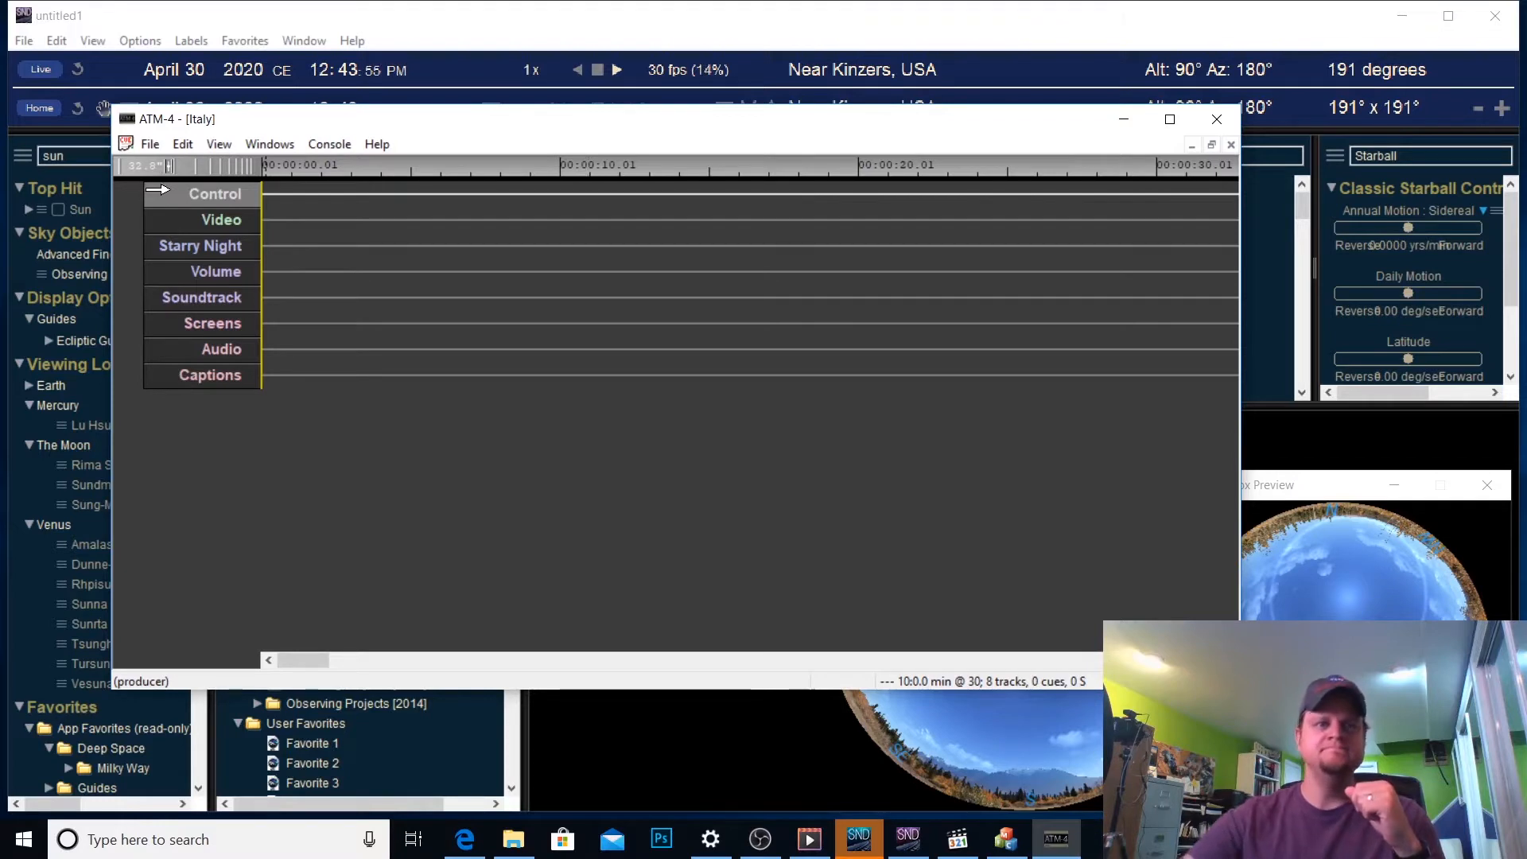
Add another StarryNight track to the Italy show, assigned to the Starry Night site device
click(151, 245)
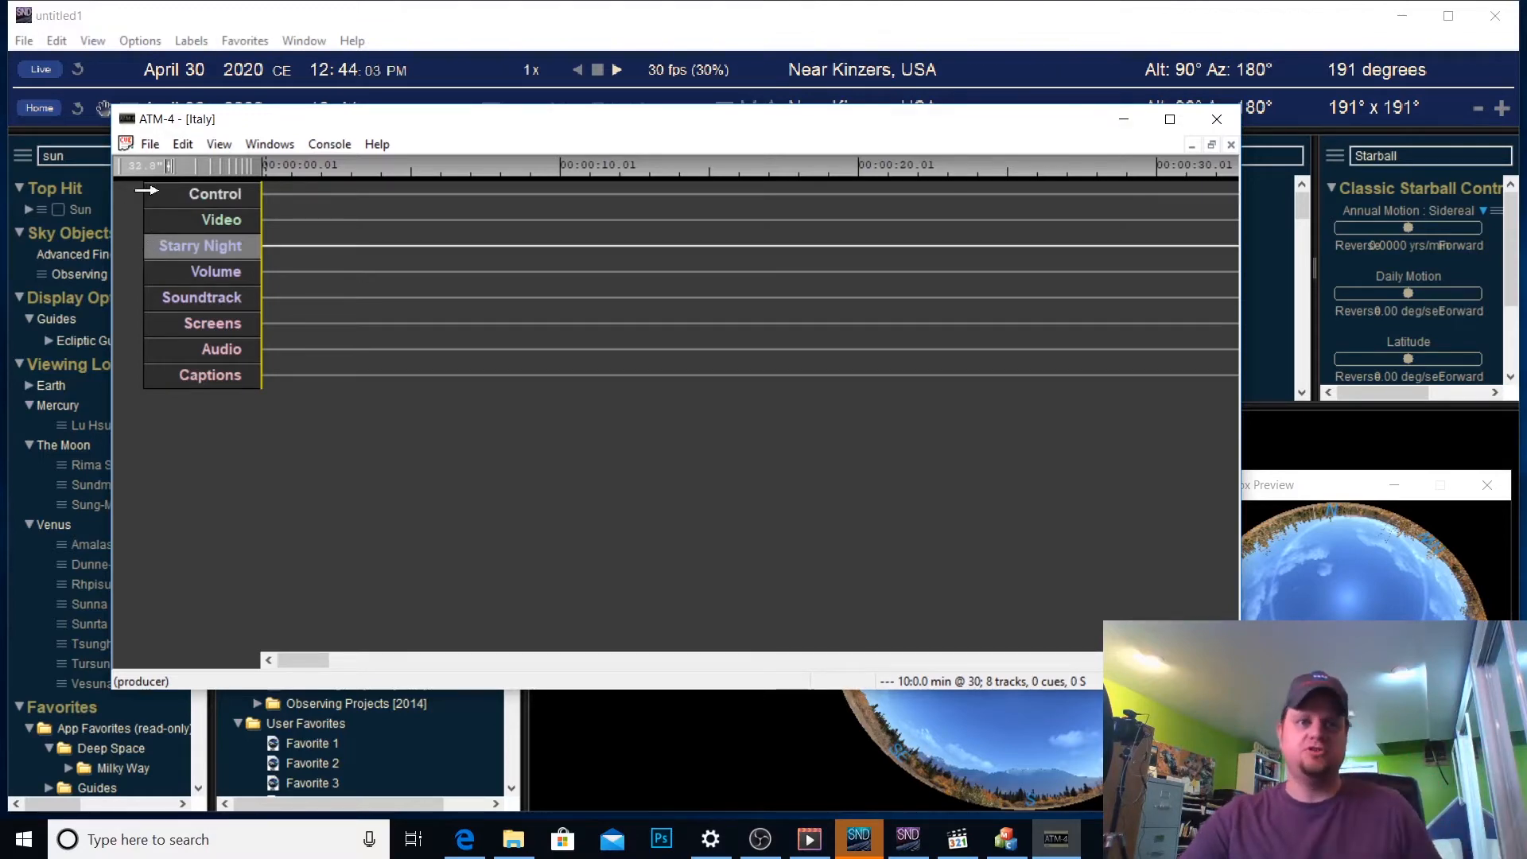
click(154, 146)
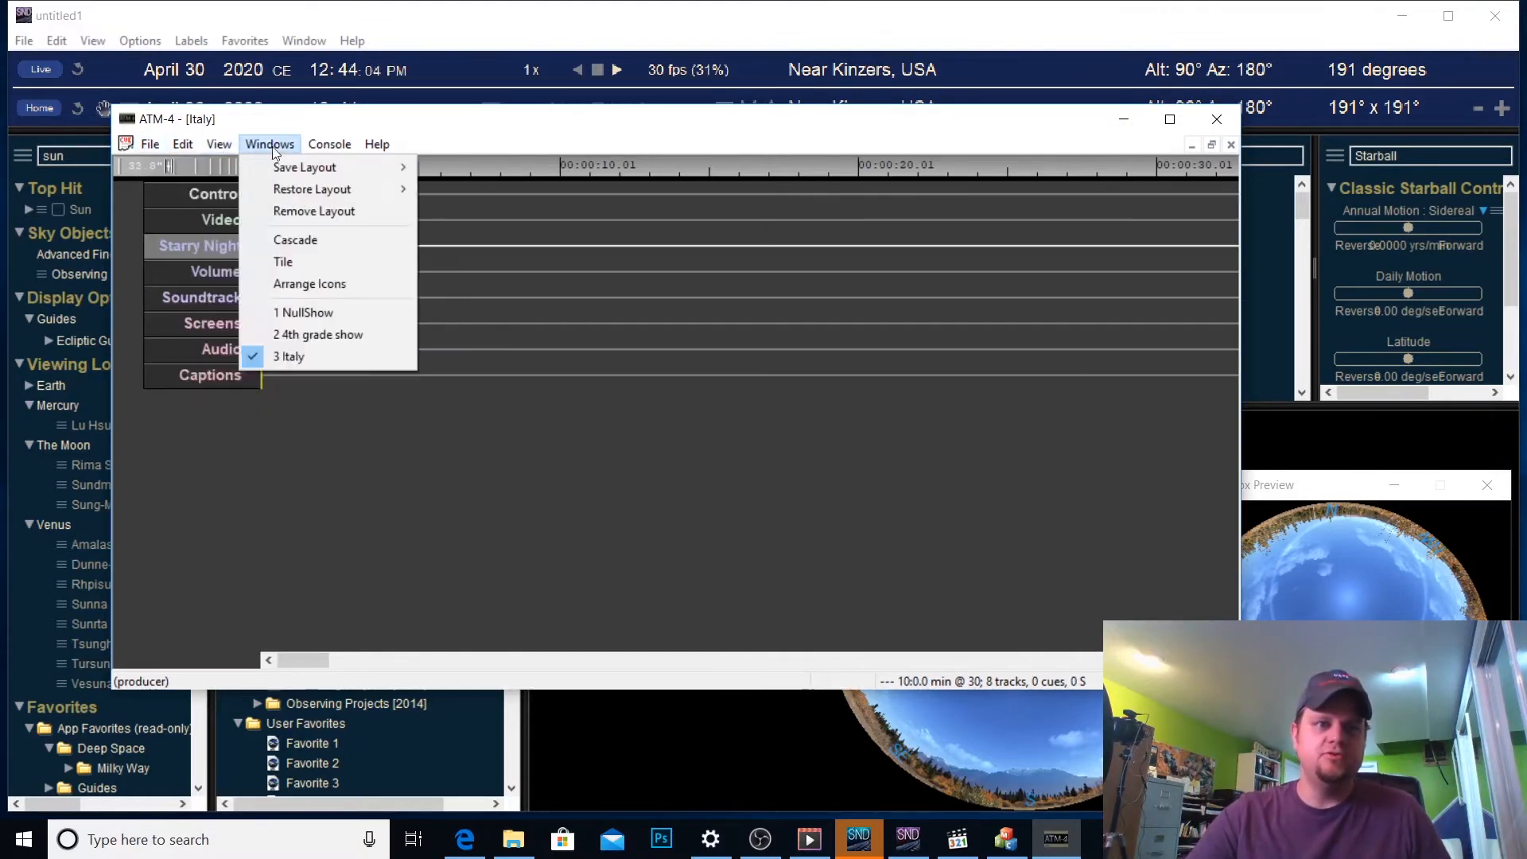
click(341, 148)
click(150, 144)
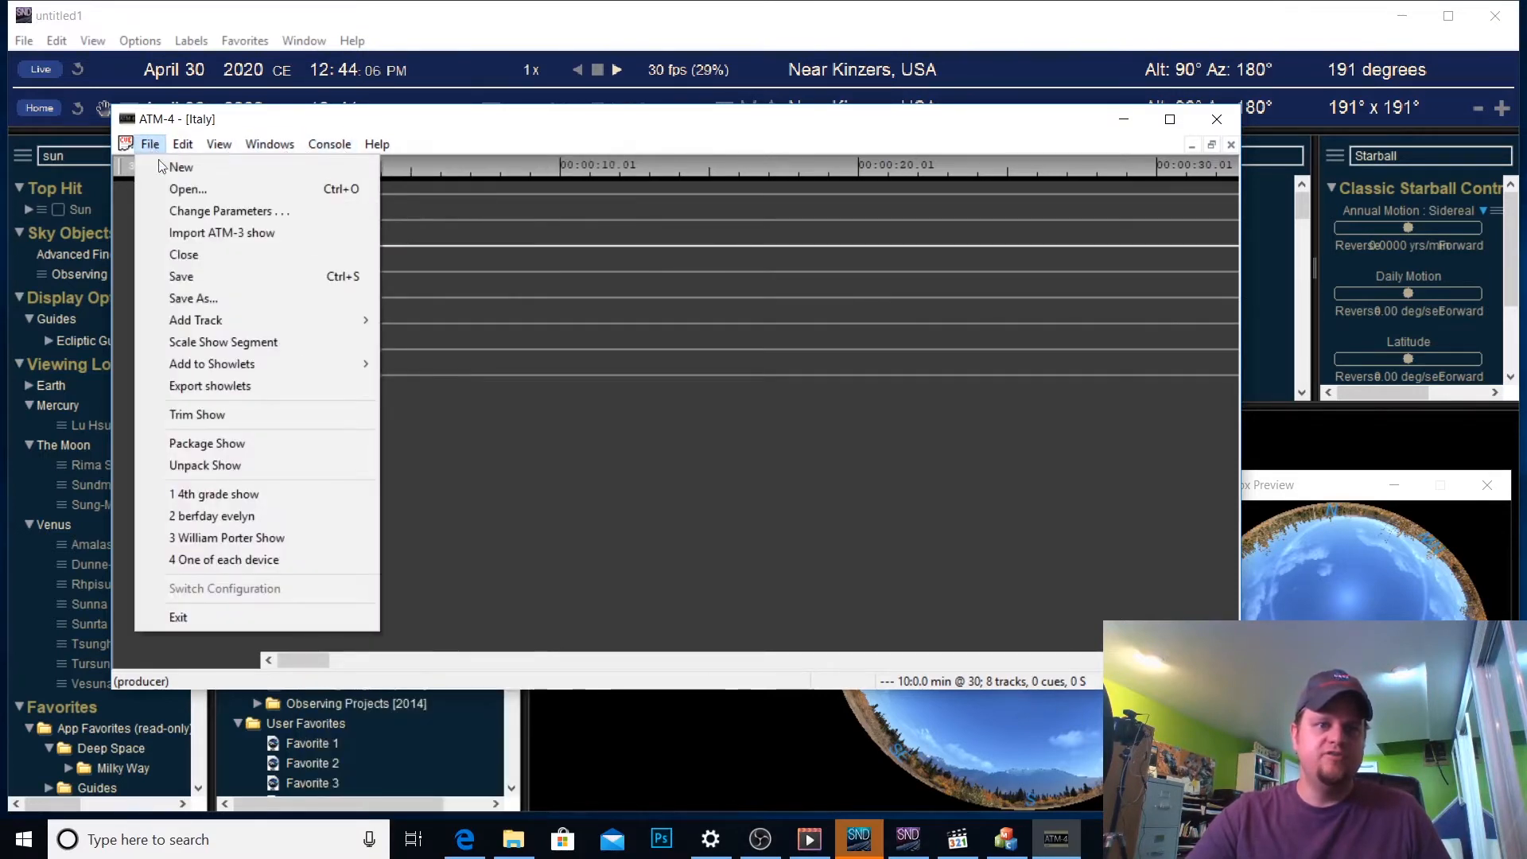
mouse_move(209, 322)
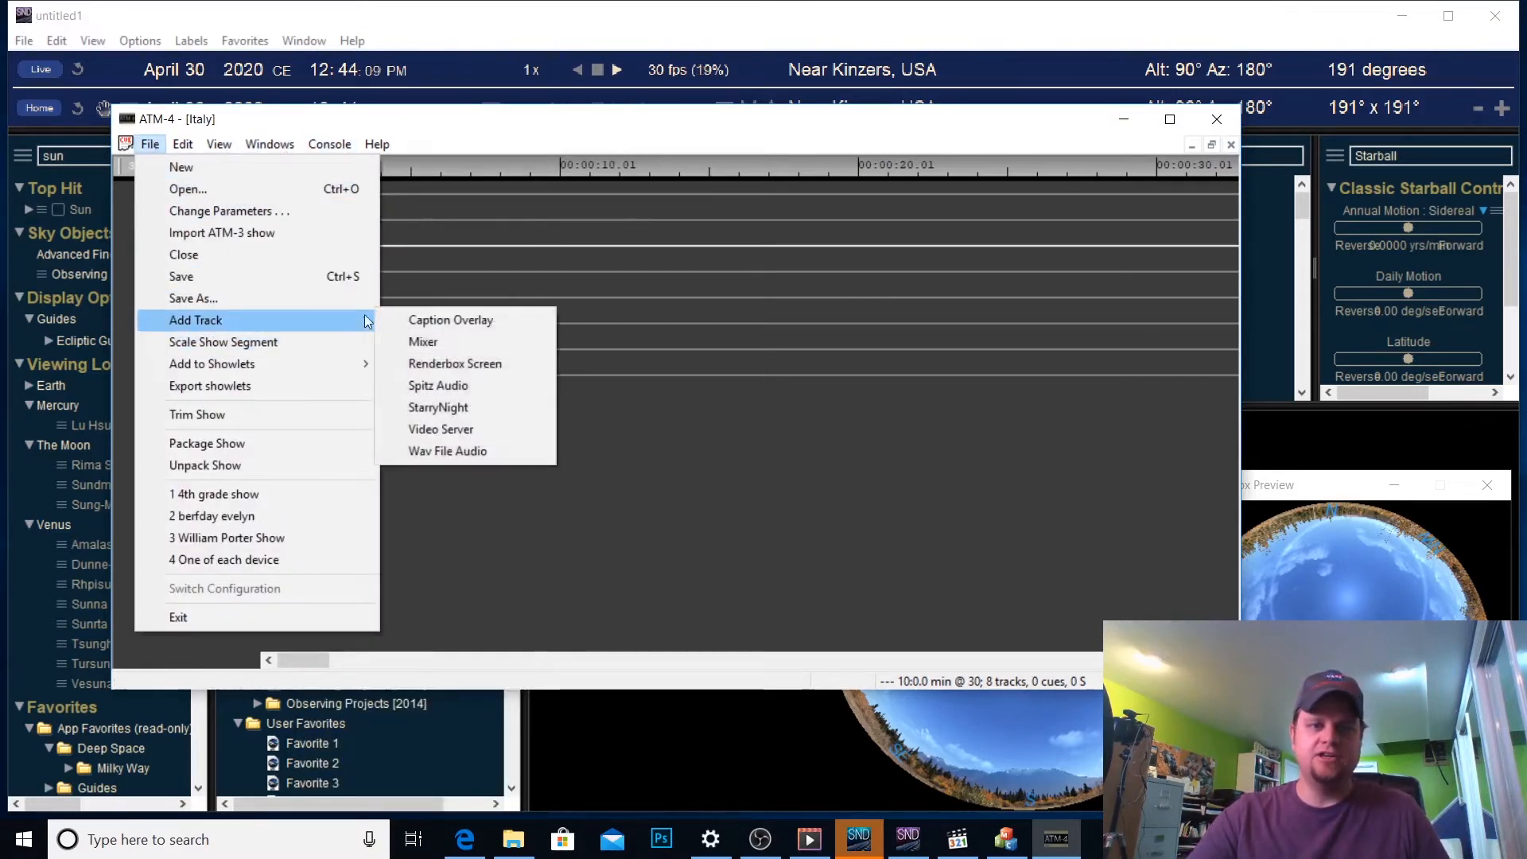
click(455, 409)
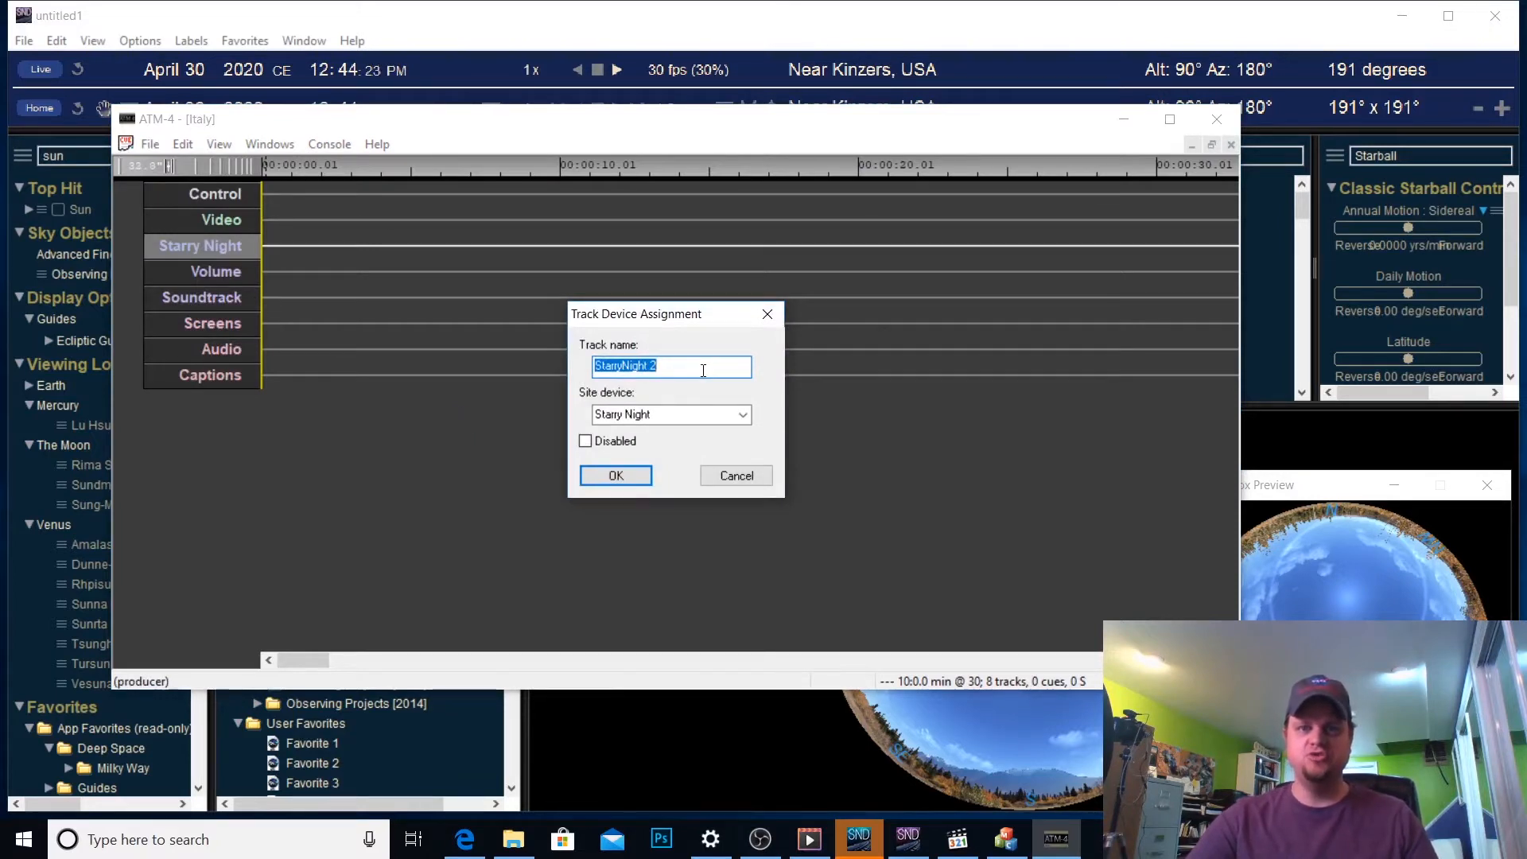
click(623, 480)
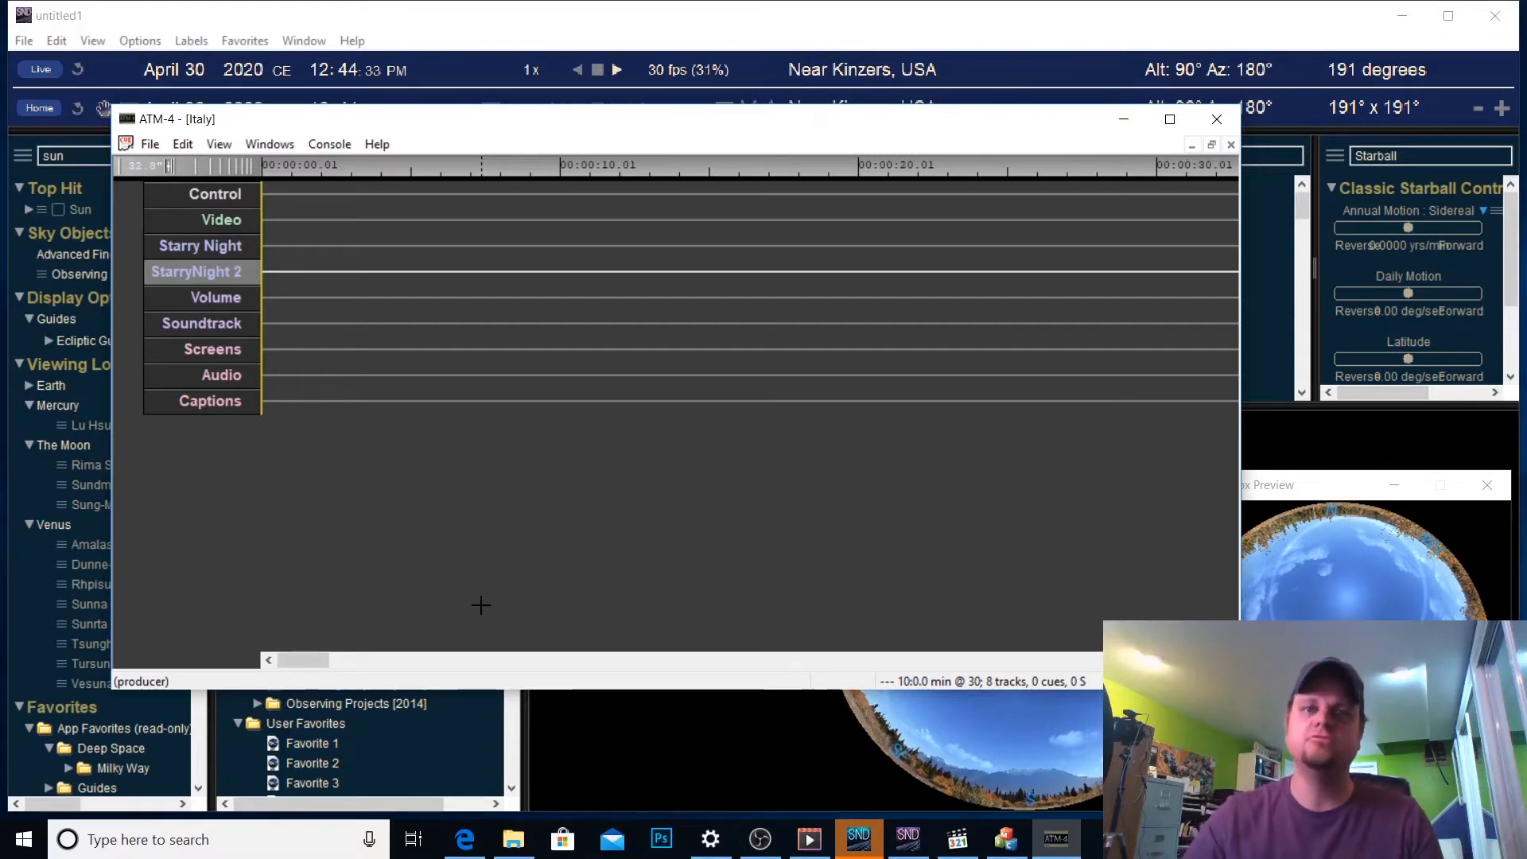
click(190, 193)
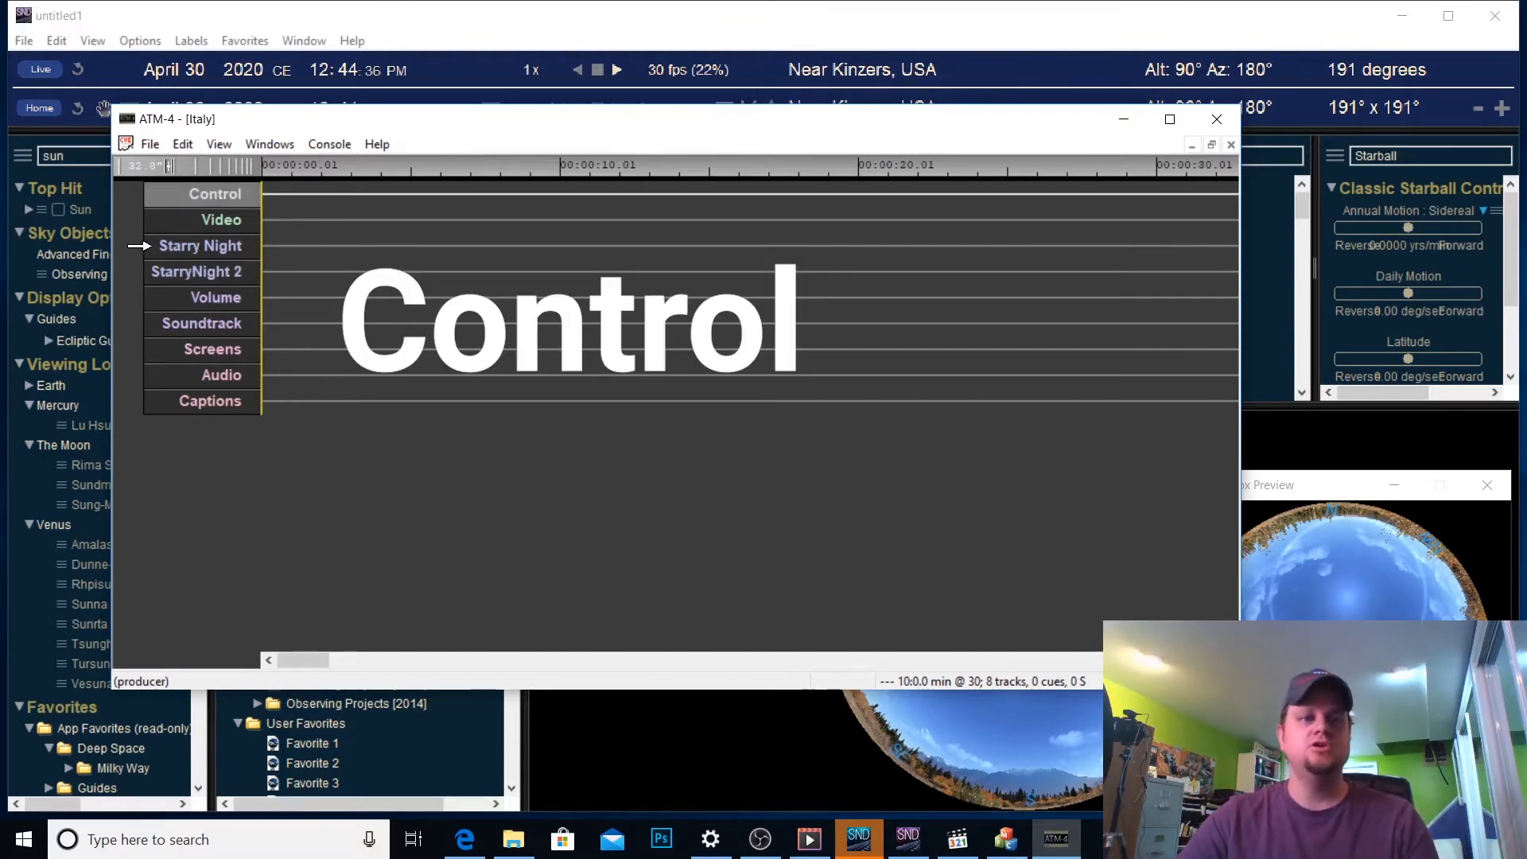
drag(151, 247, 151, 269)
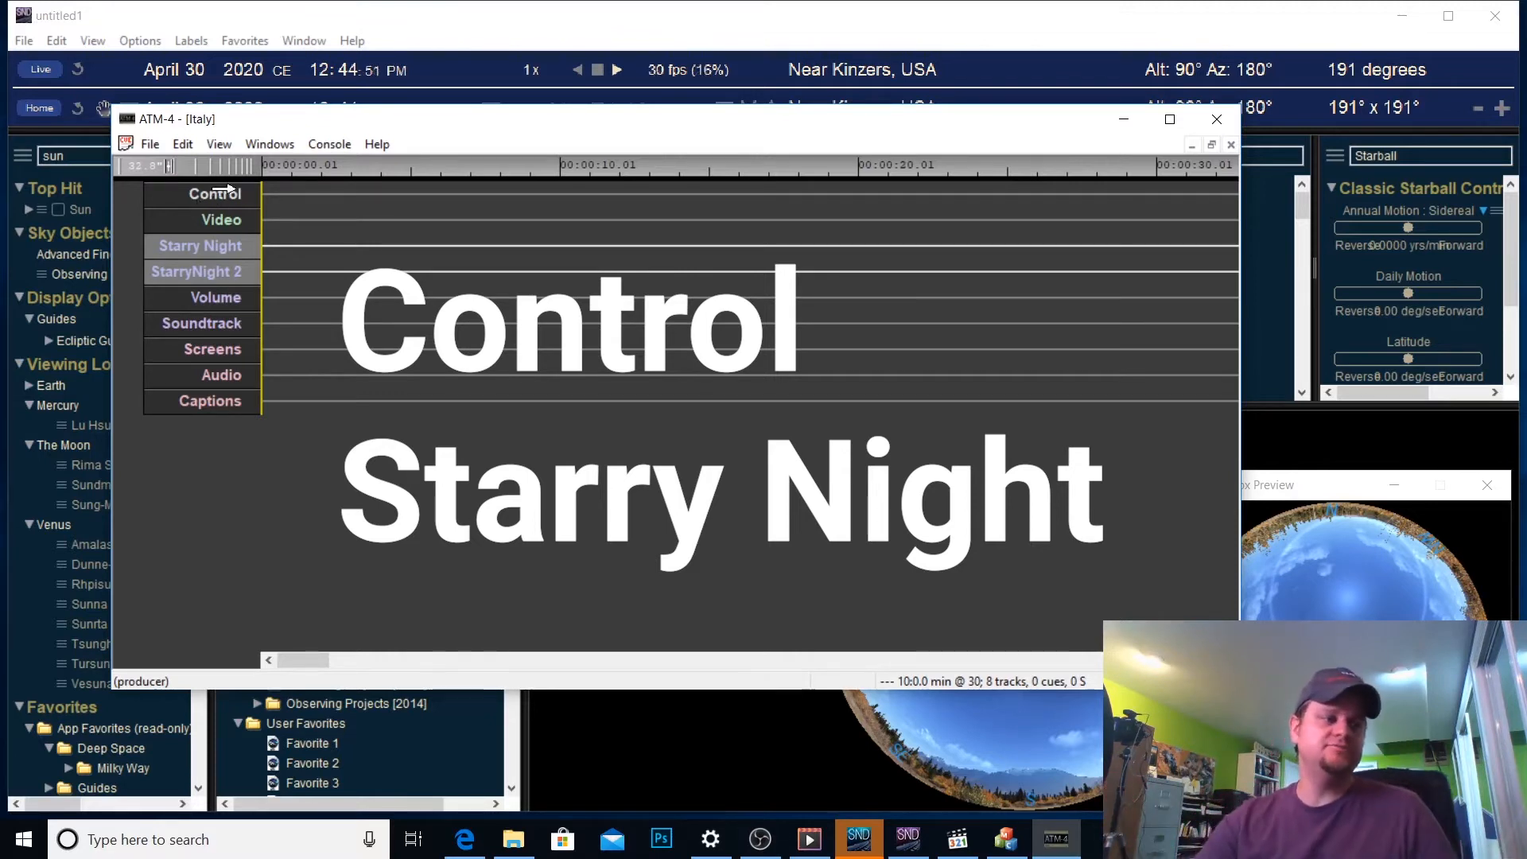
click(151, 145)
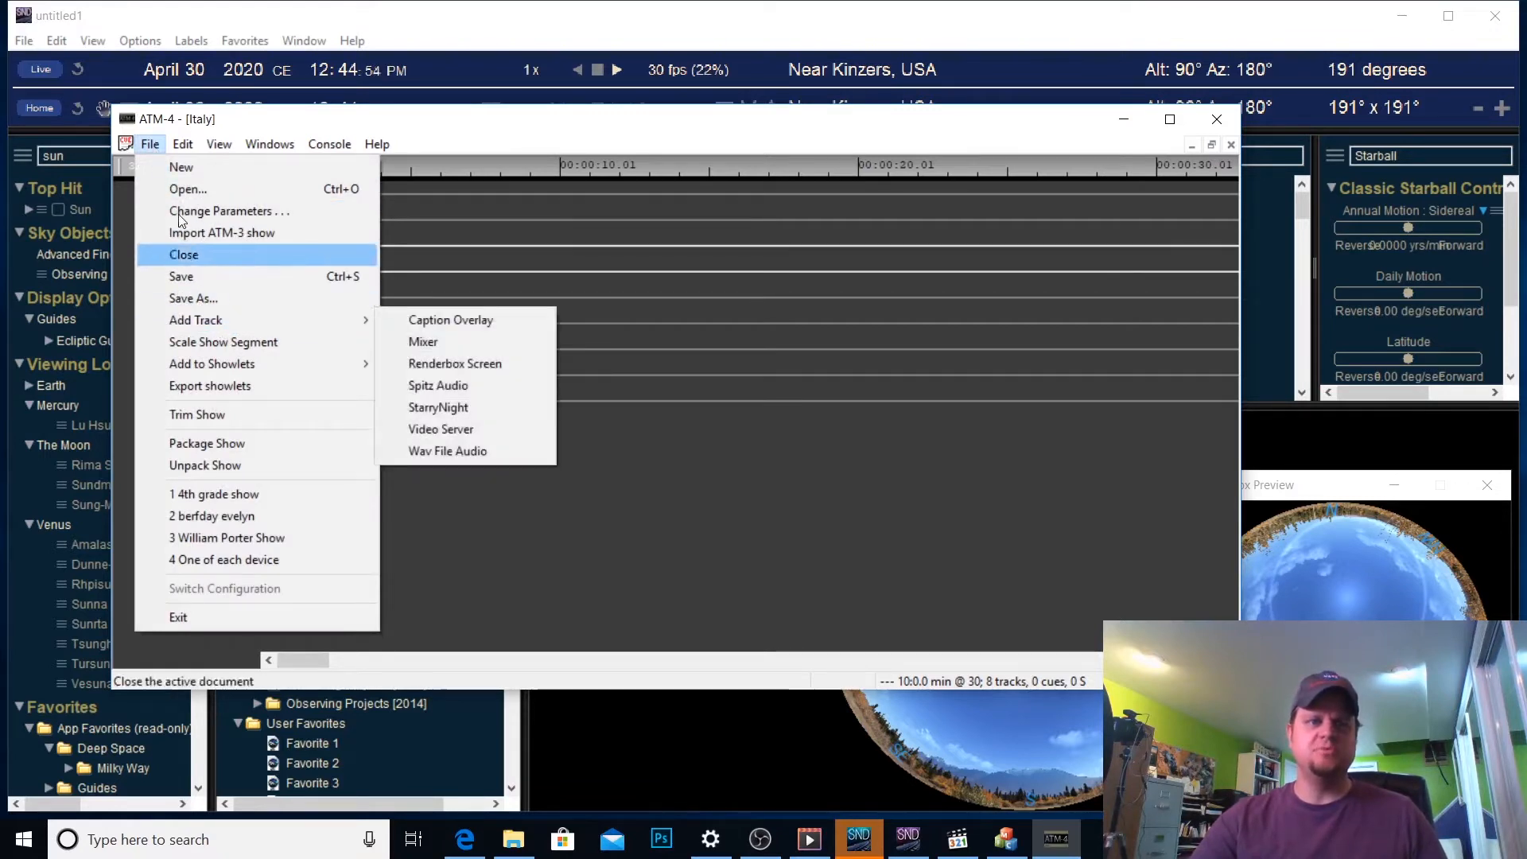
mouse_move(265, 325)
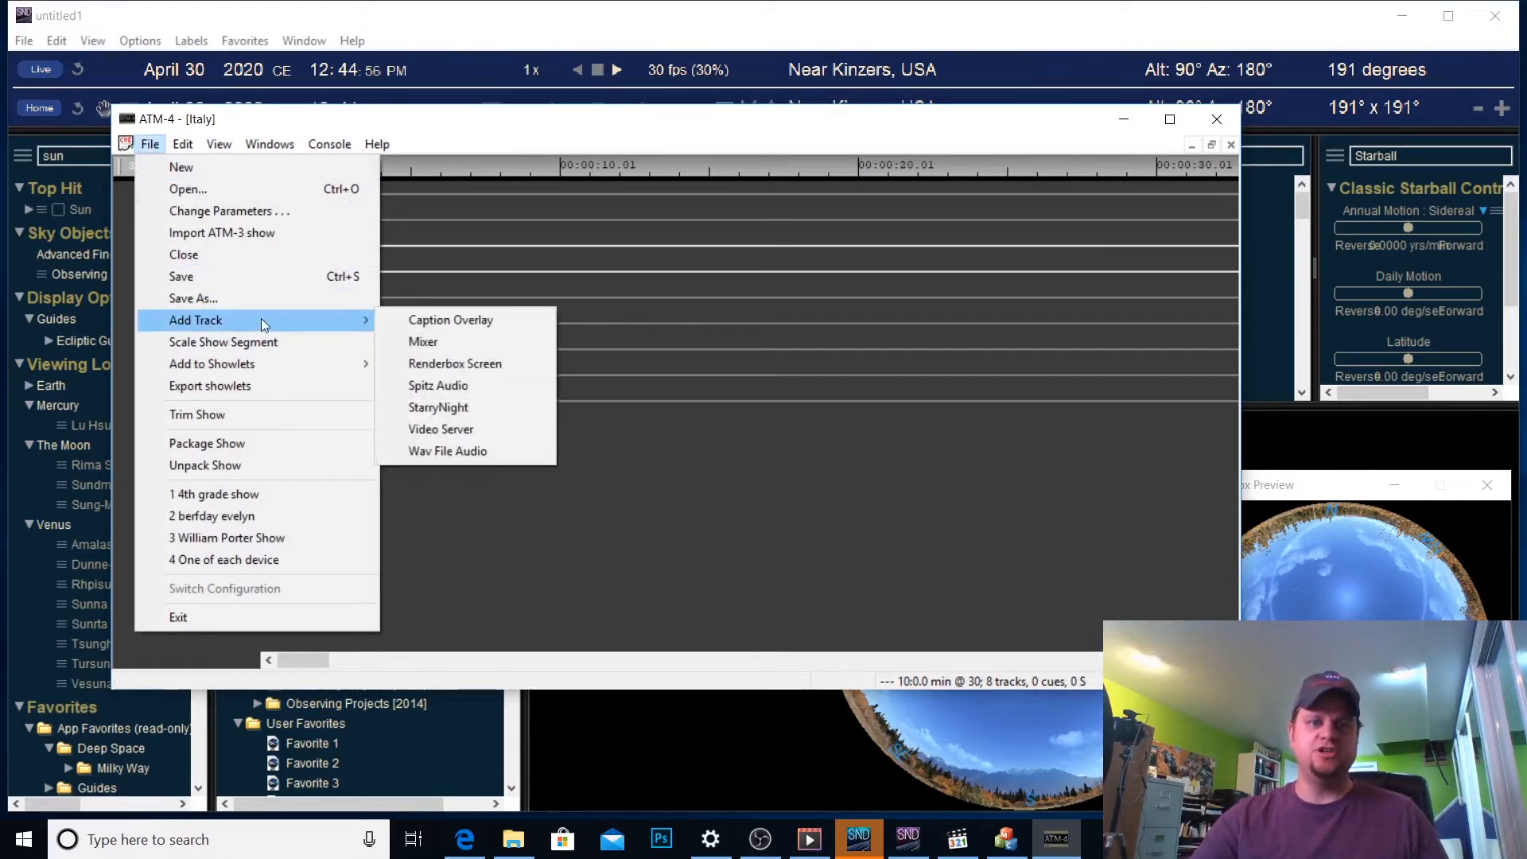
click(617, 434)
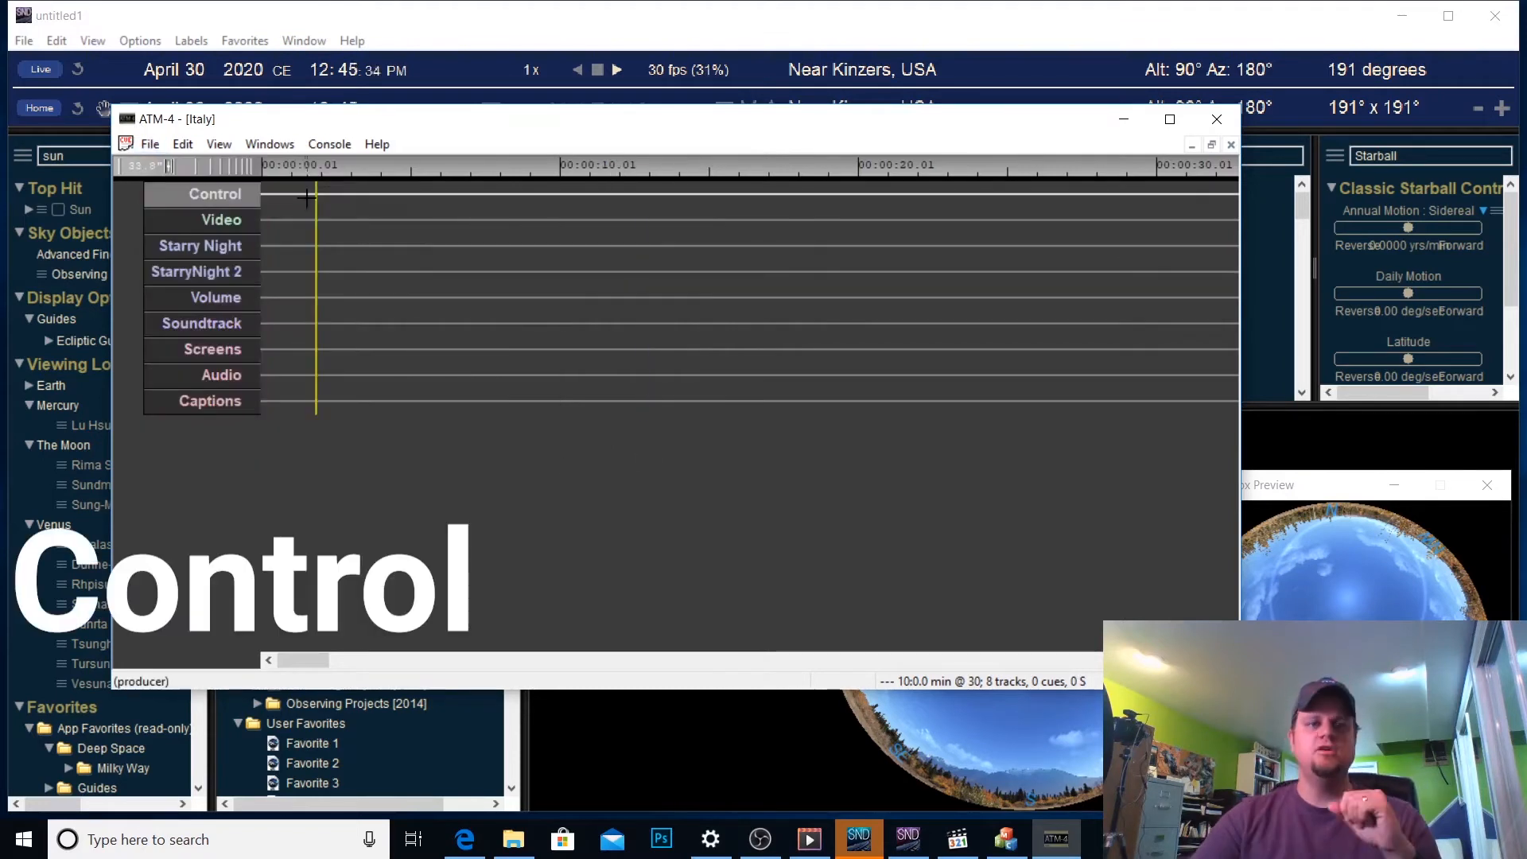
Insert a Pause cue tagged Start on the Control track at 1 second 26 frames
click(316, 184)
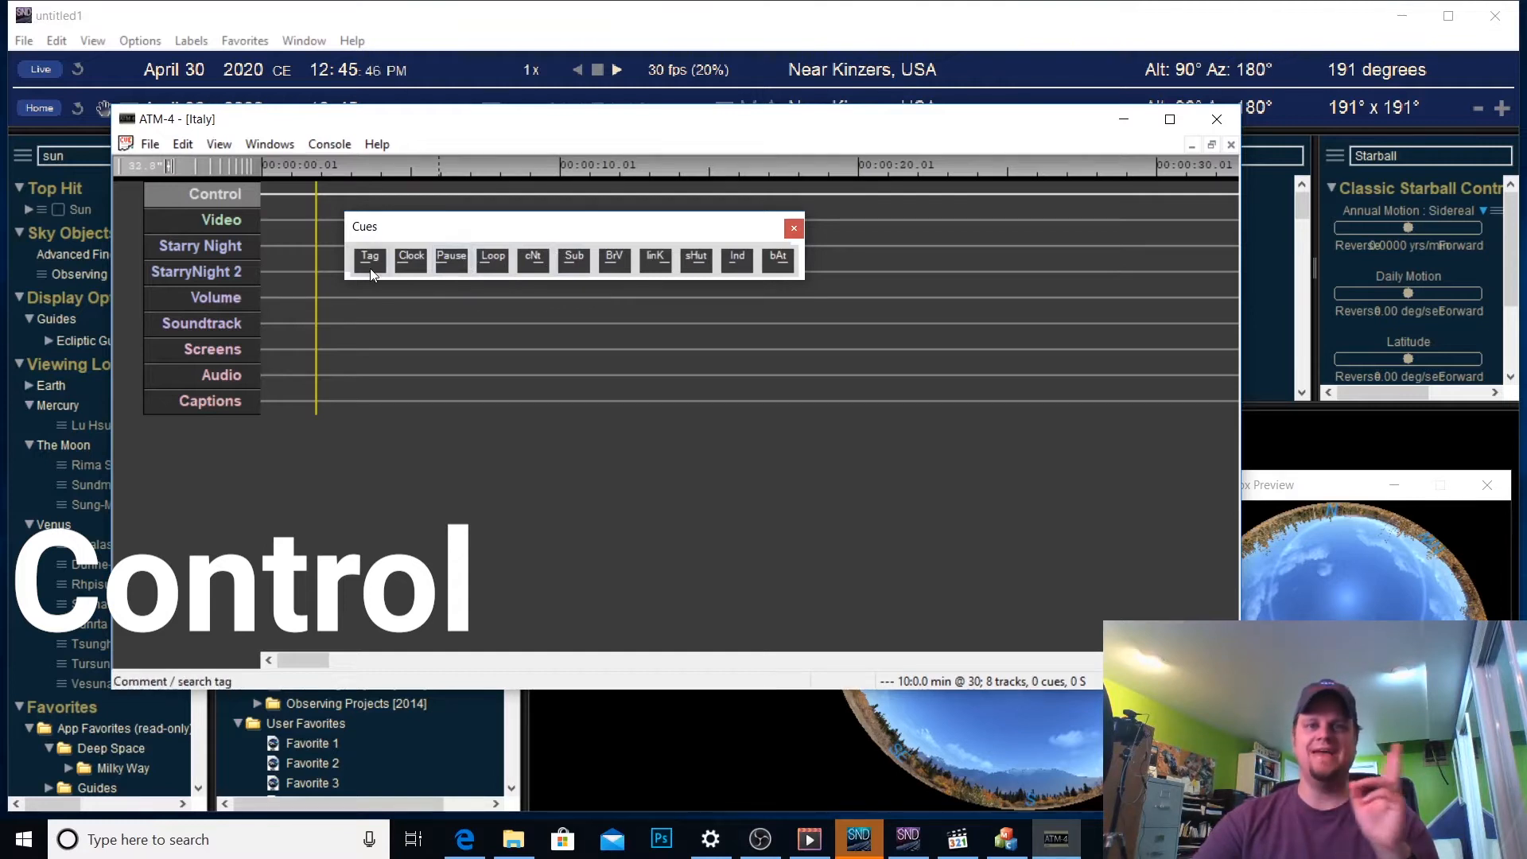
click(451, 266)
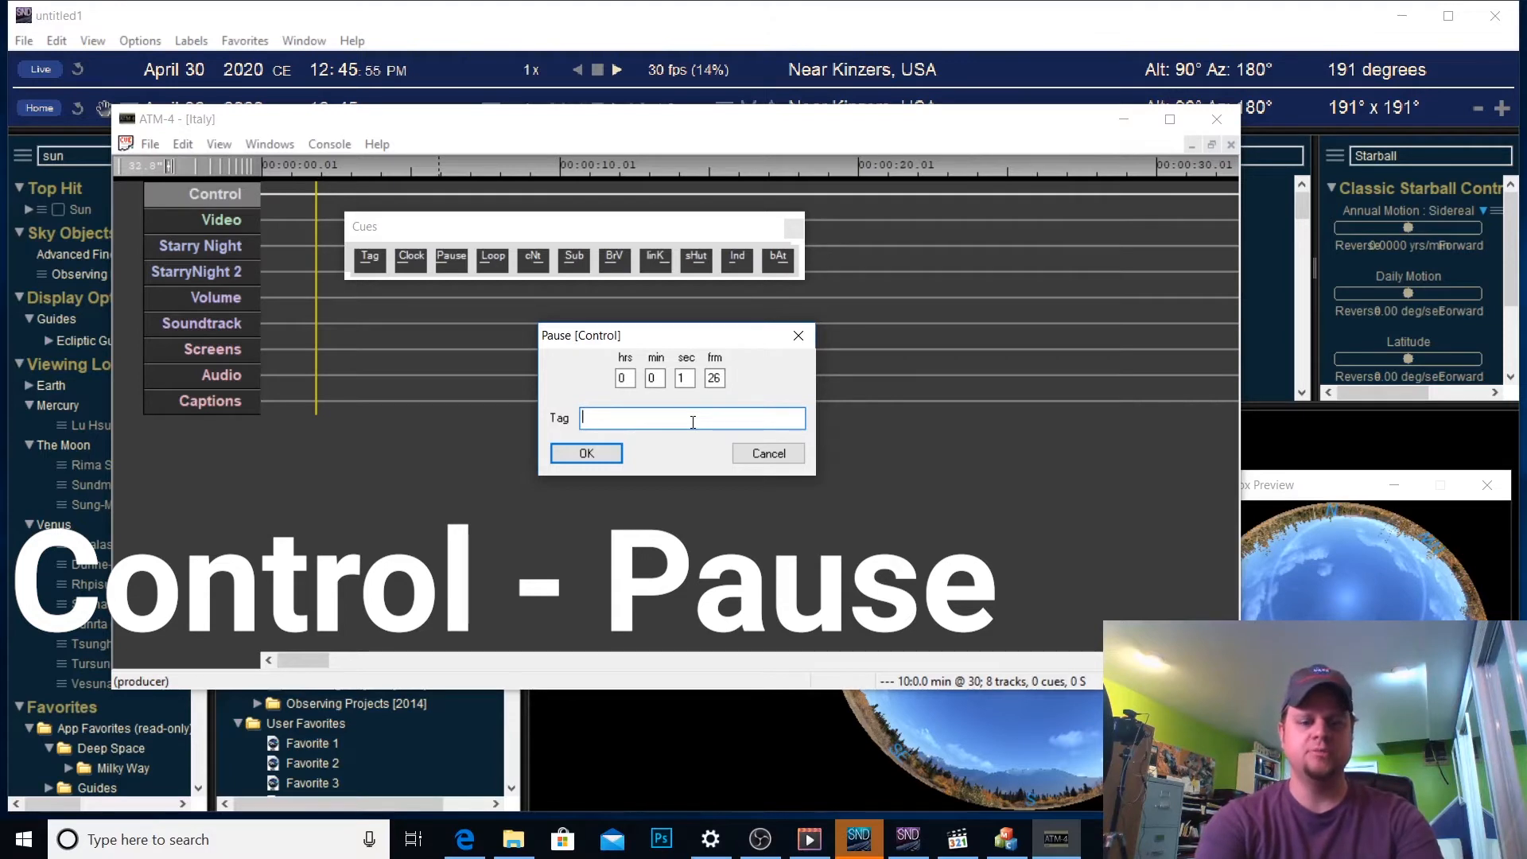
text(Start)
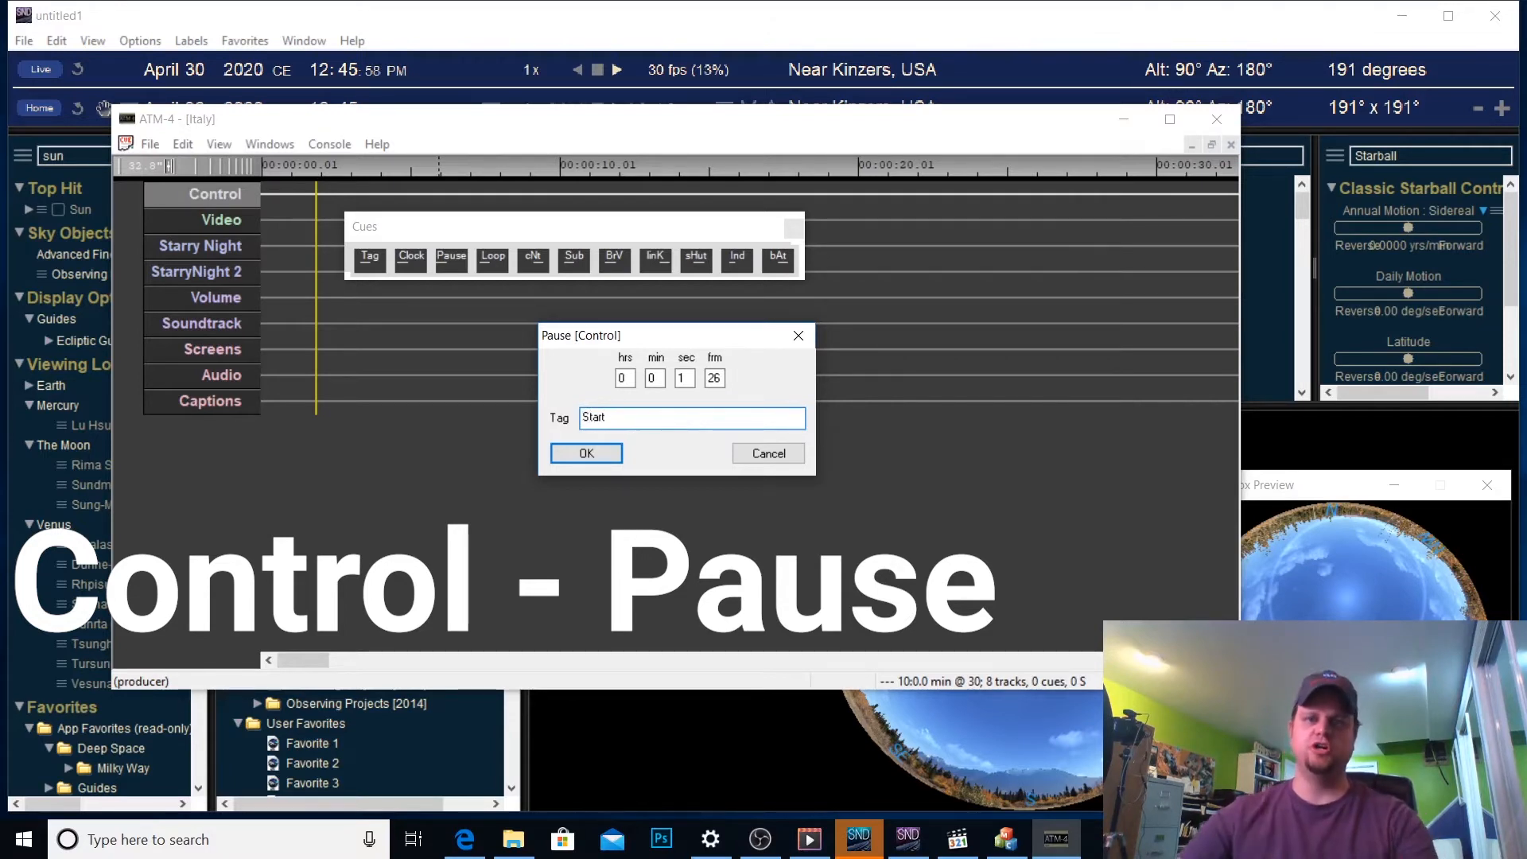
click(586, 453)
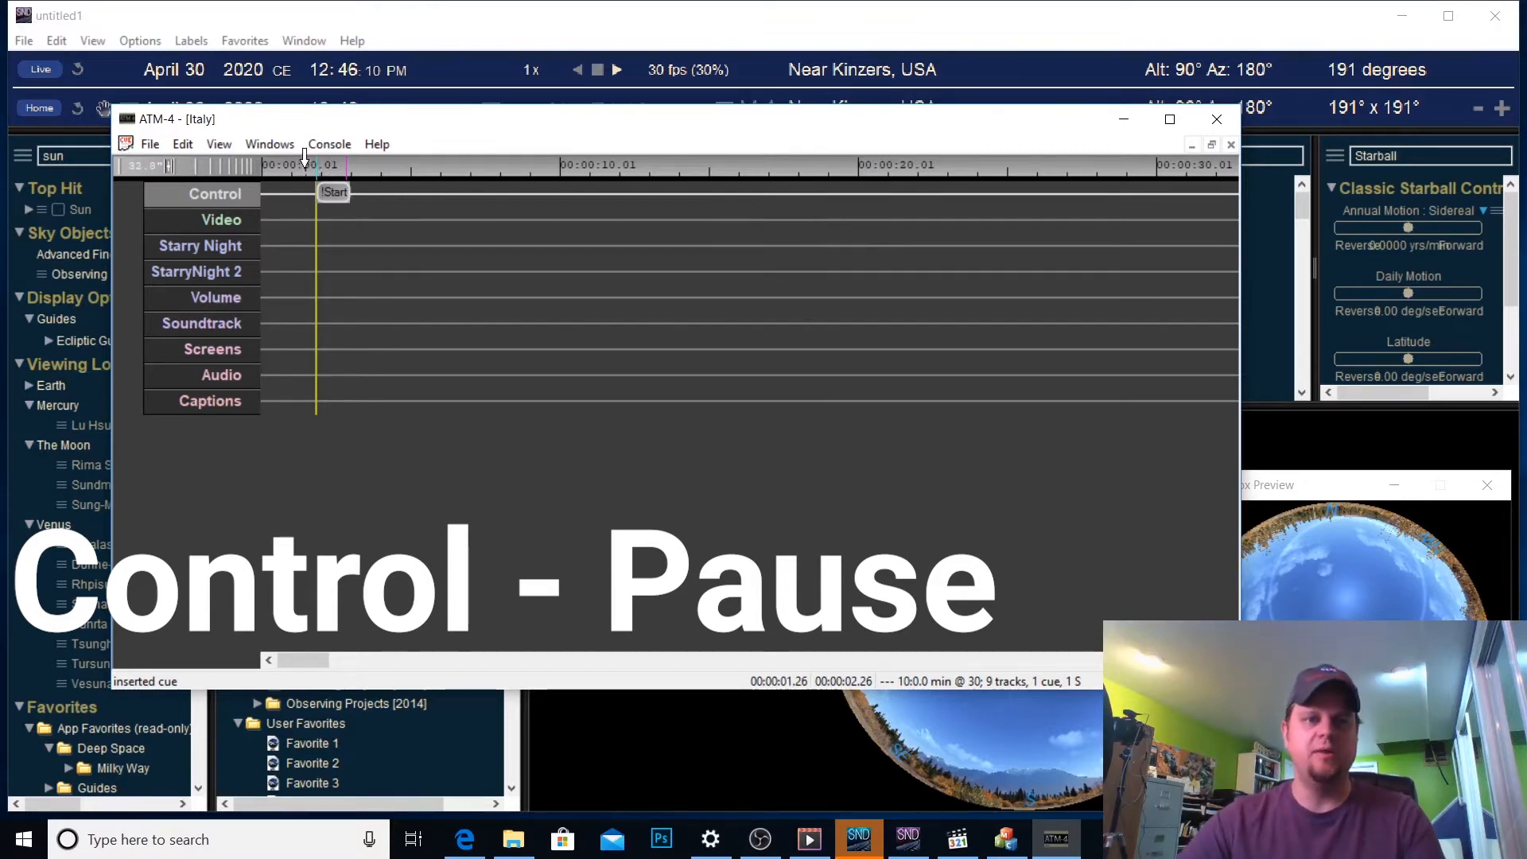
Show the Playback Controls and place them below the timeline, clear of the tracks
click(220, 144)
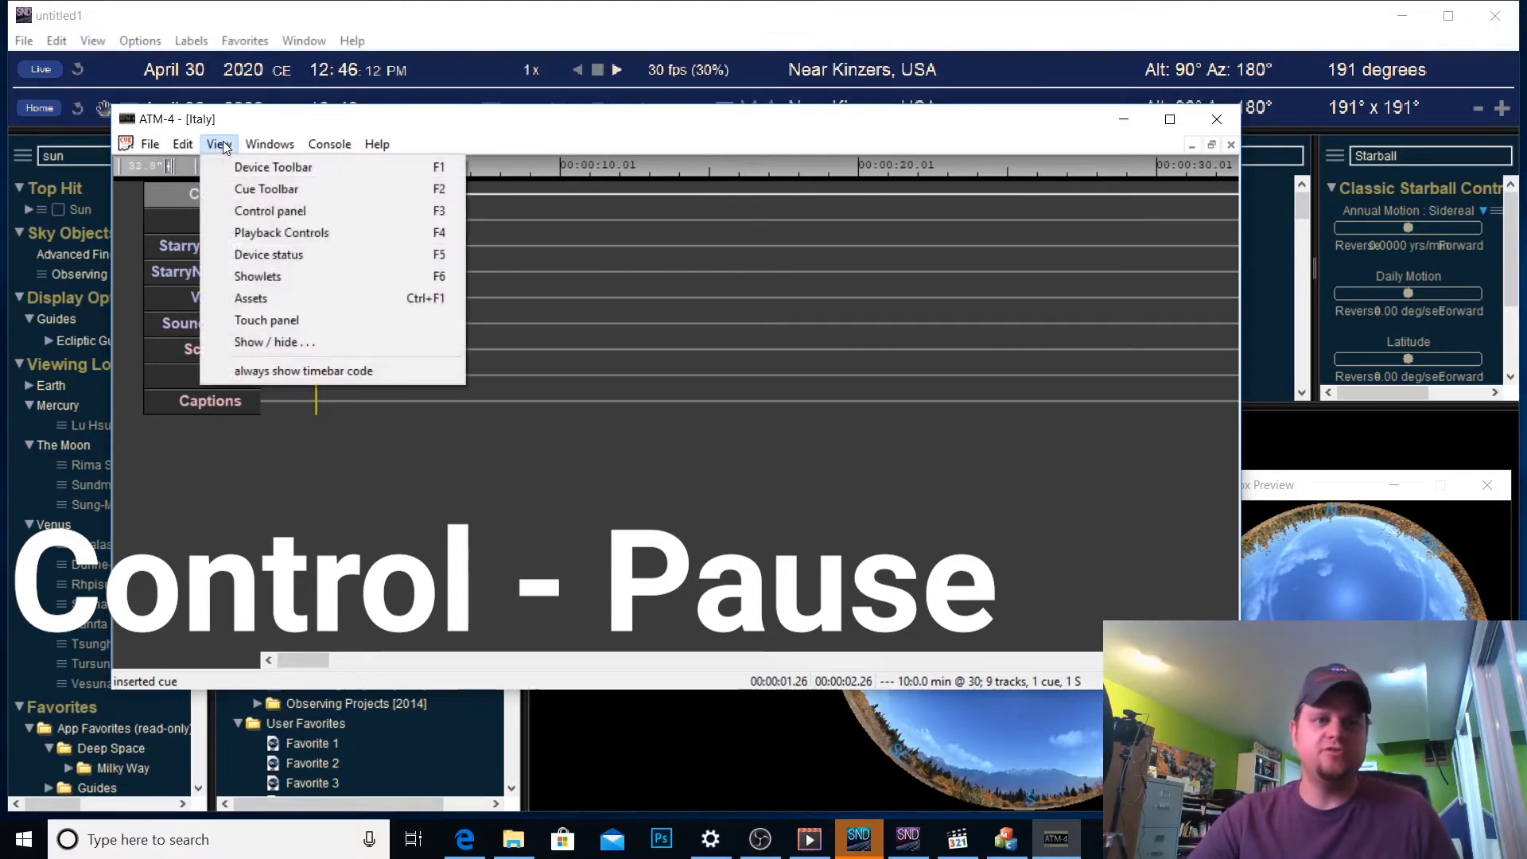
click(274, 240)
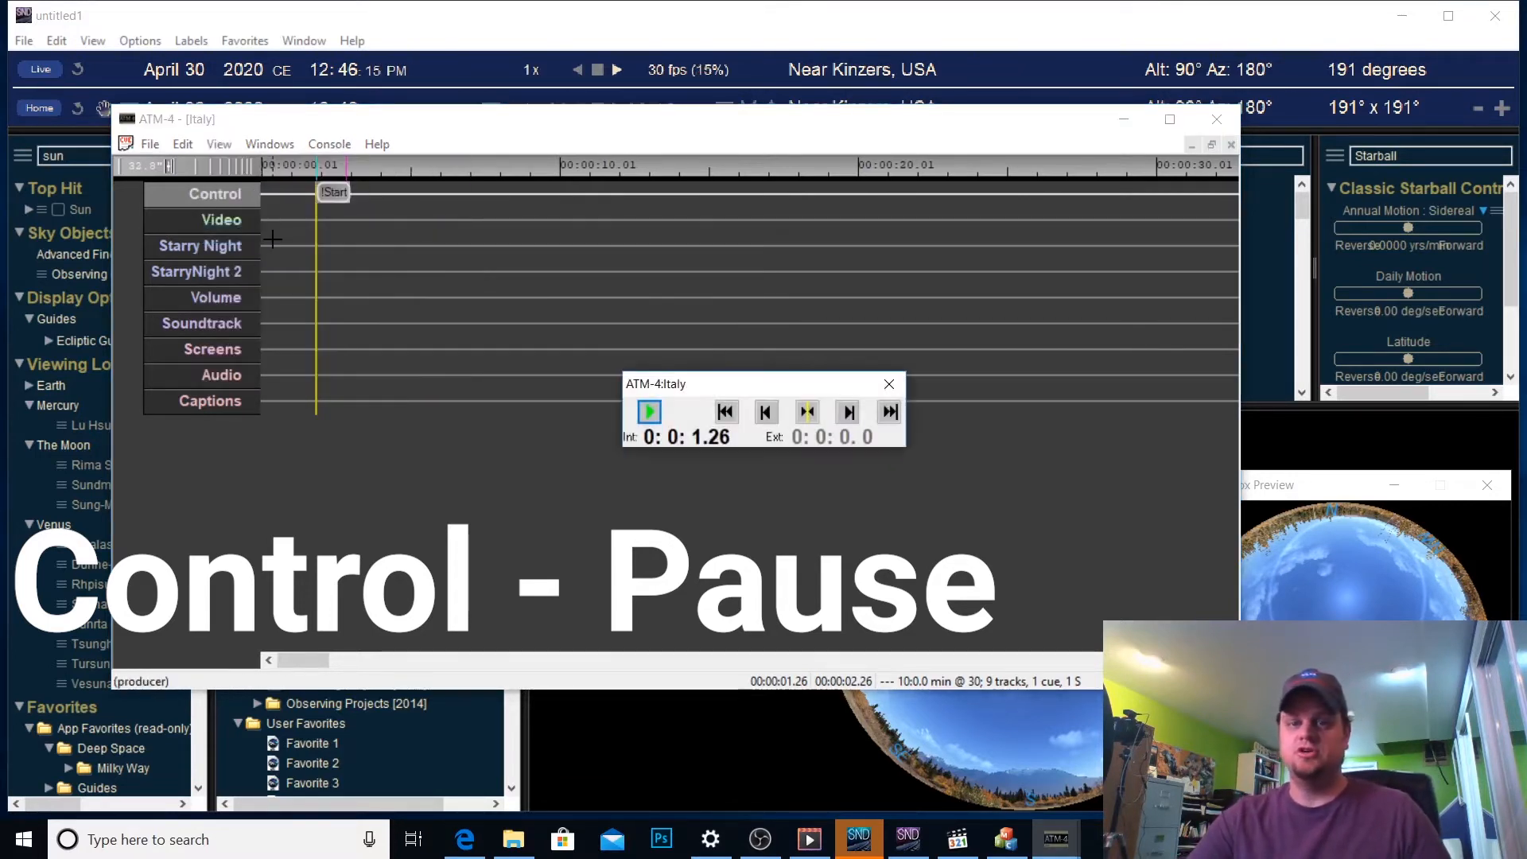
drag(824, 385, 463, 717)
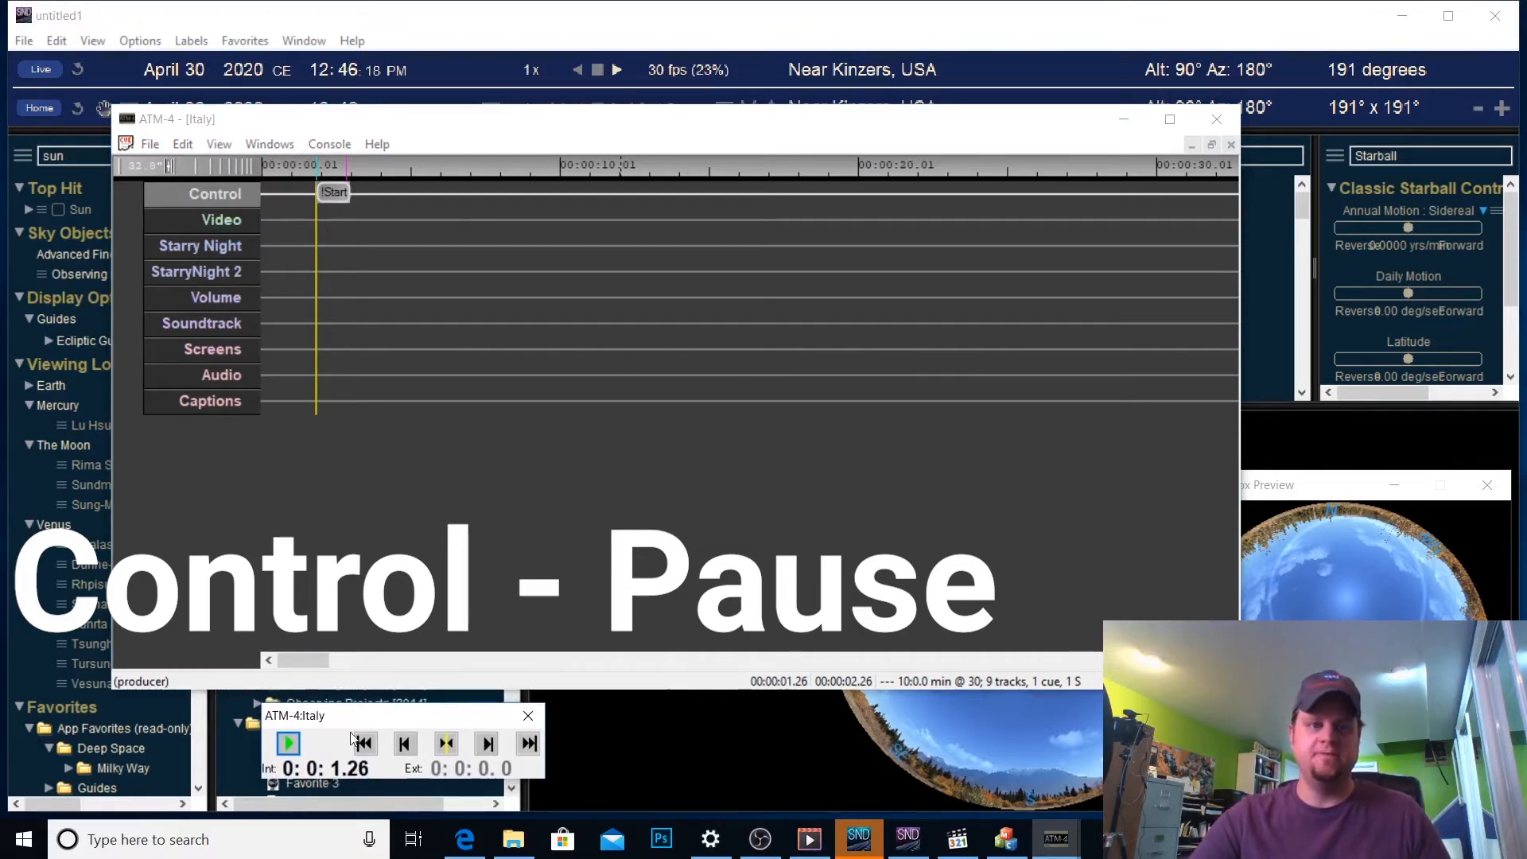
Test the show from its beginning by playing to the Start pause and resuming past it, stopping playback and closing the playback controls
mouse_move(265, 167)
mouse_down()
mouse_move(252, 154)
mouse_move(301, 159)
mouse_move(261, 151)
mouse_up()
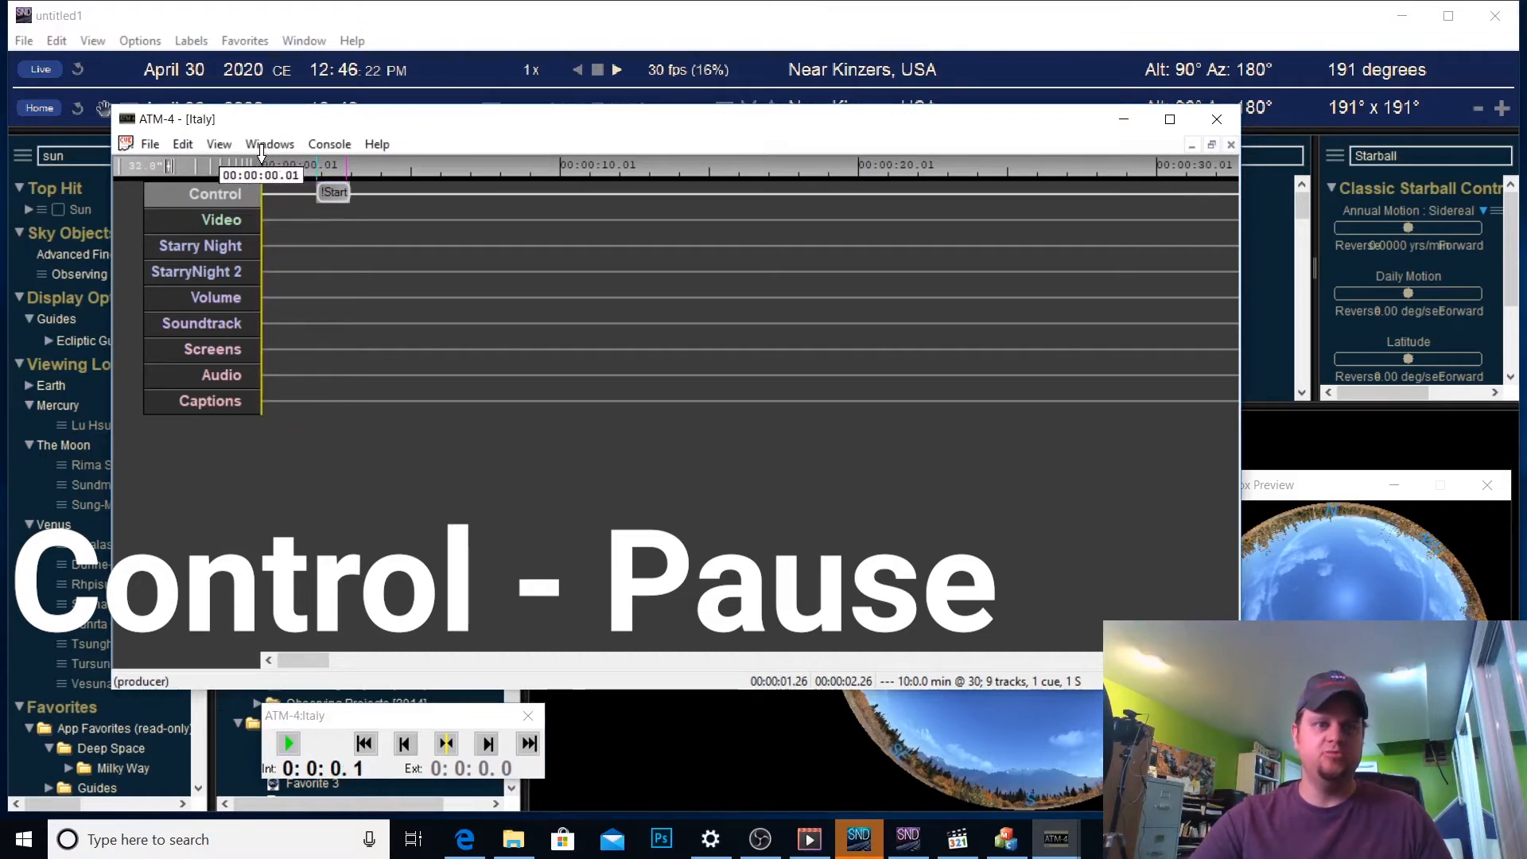
click(366, 744)
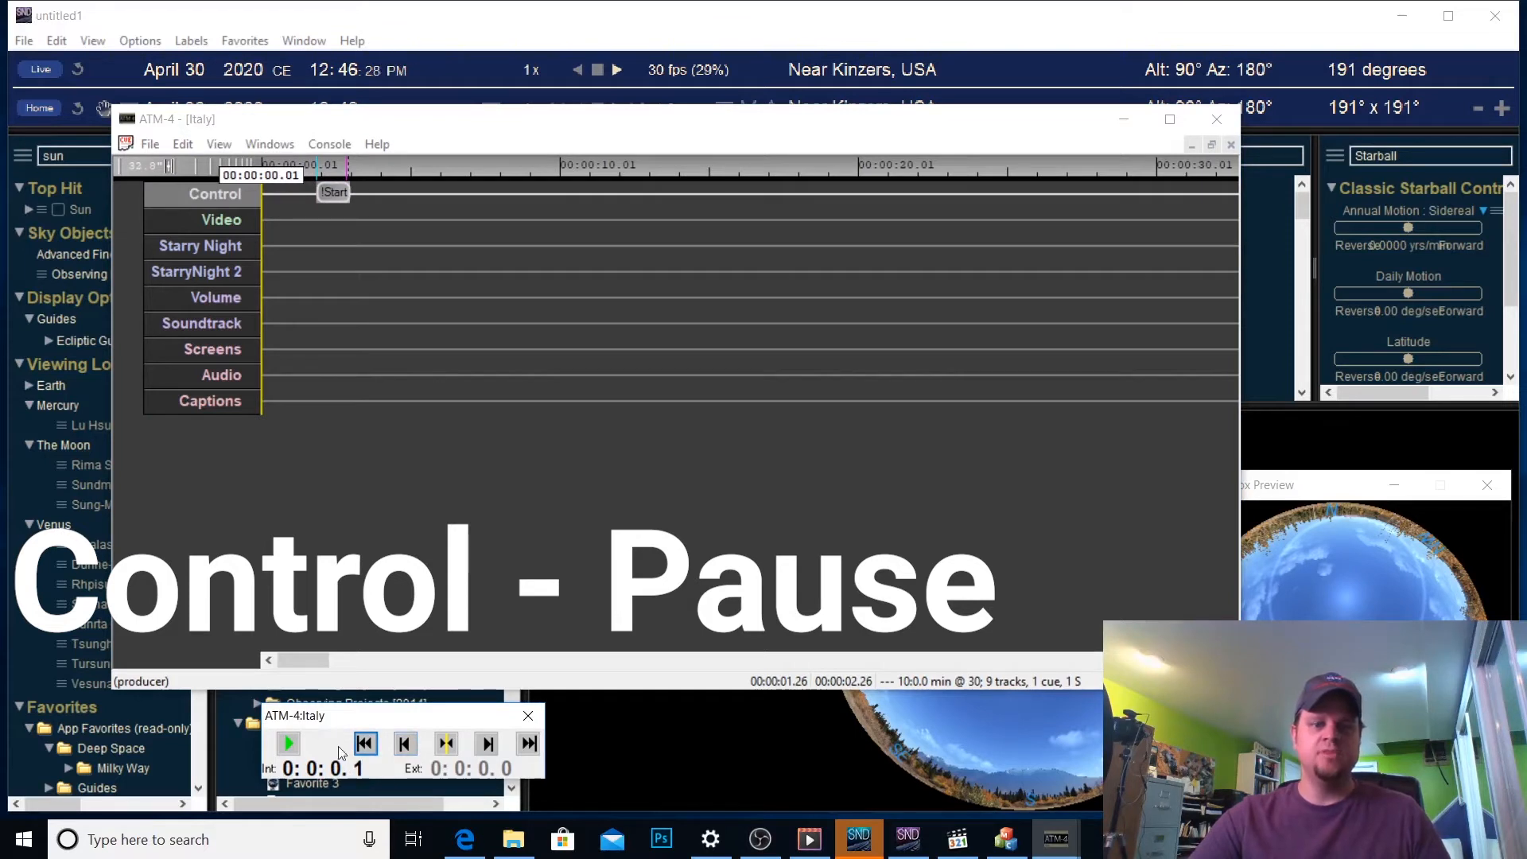
click(290, 744)
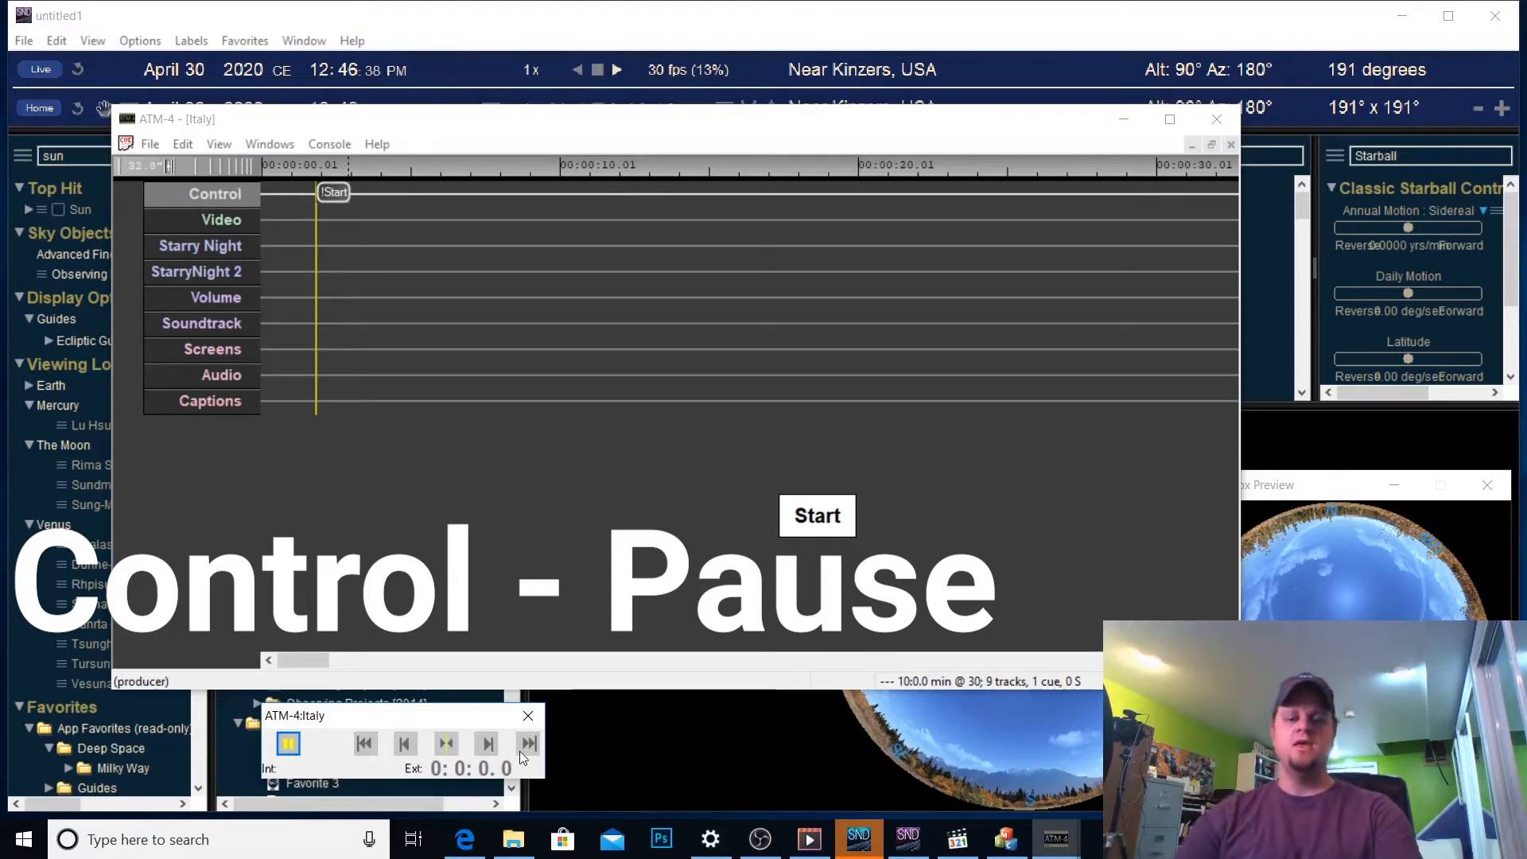
click(288, 744)
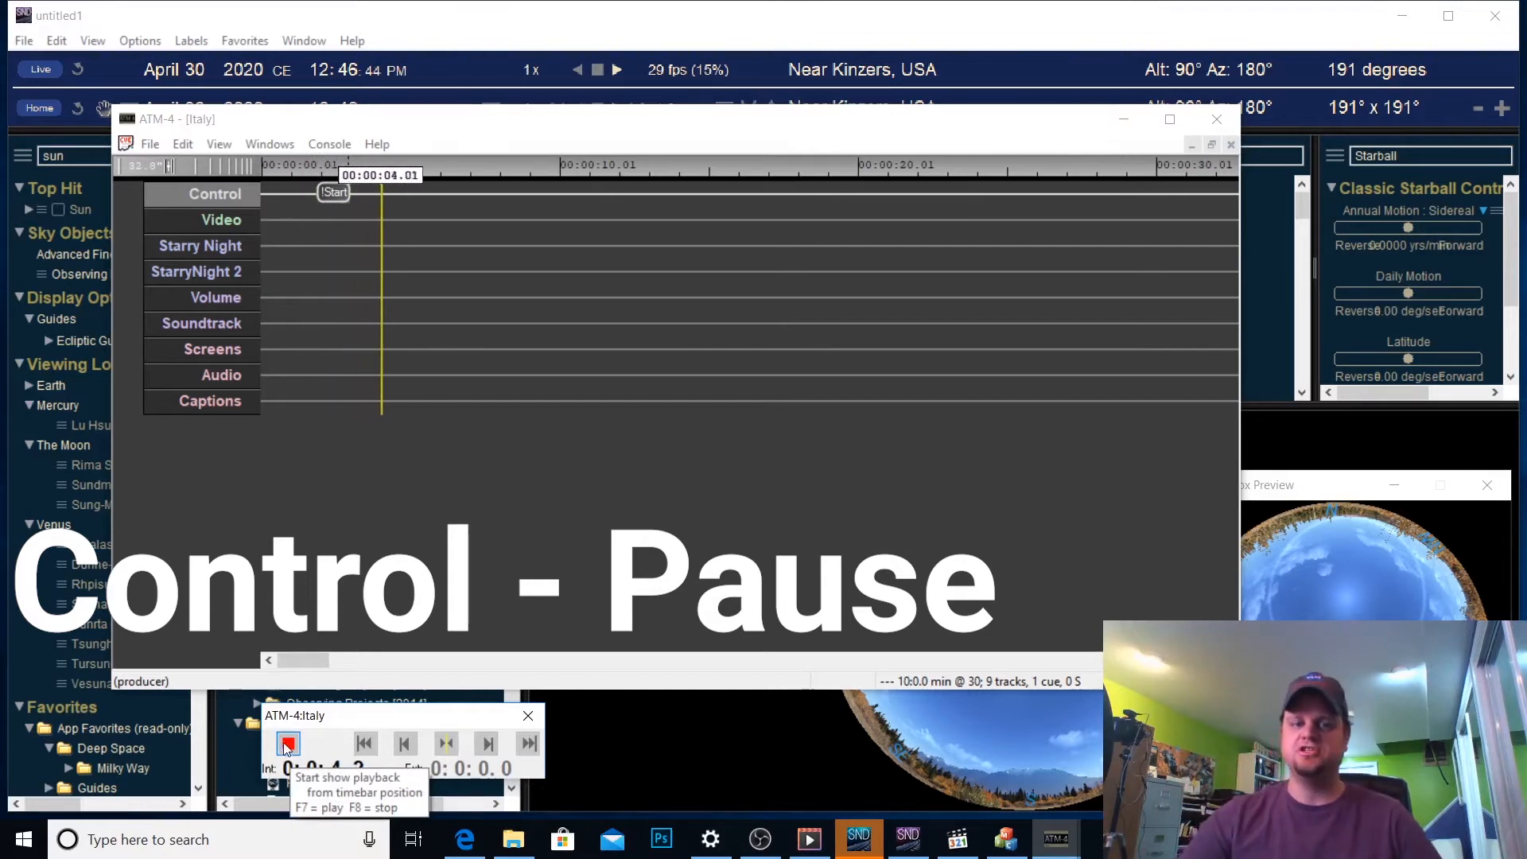
click(287, 746)
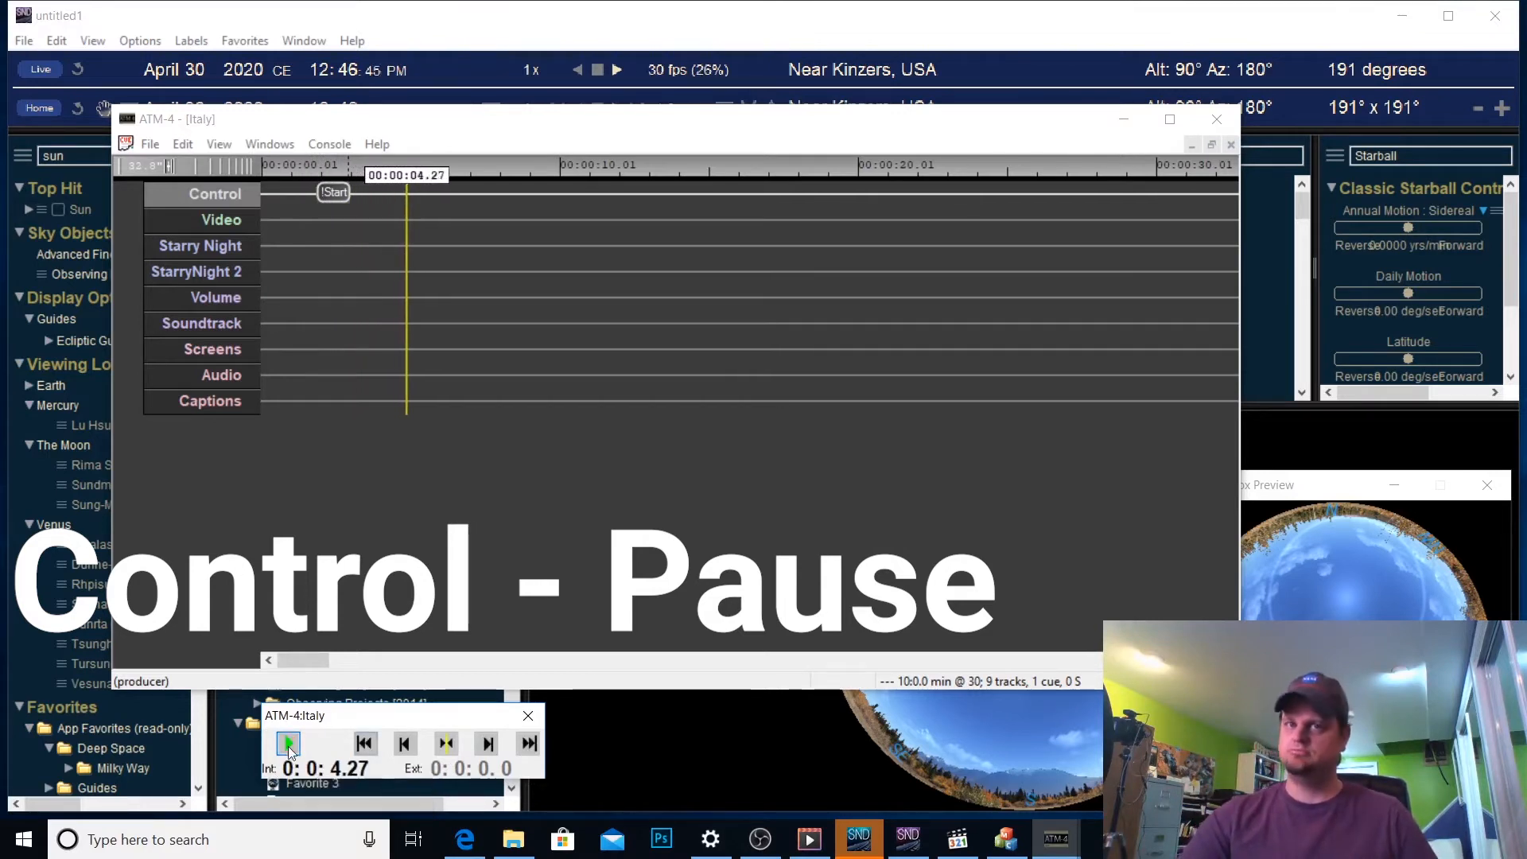
click(528, 715)
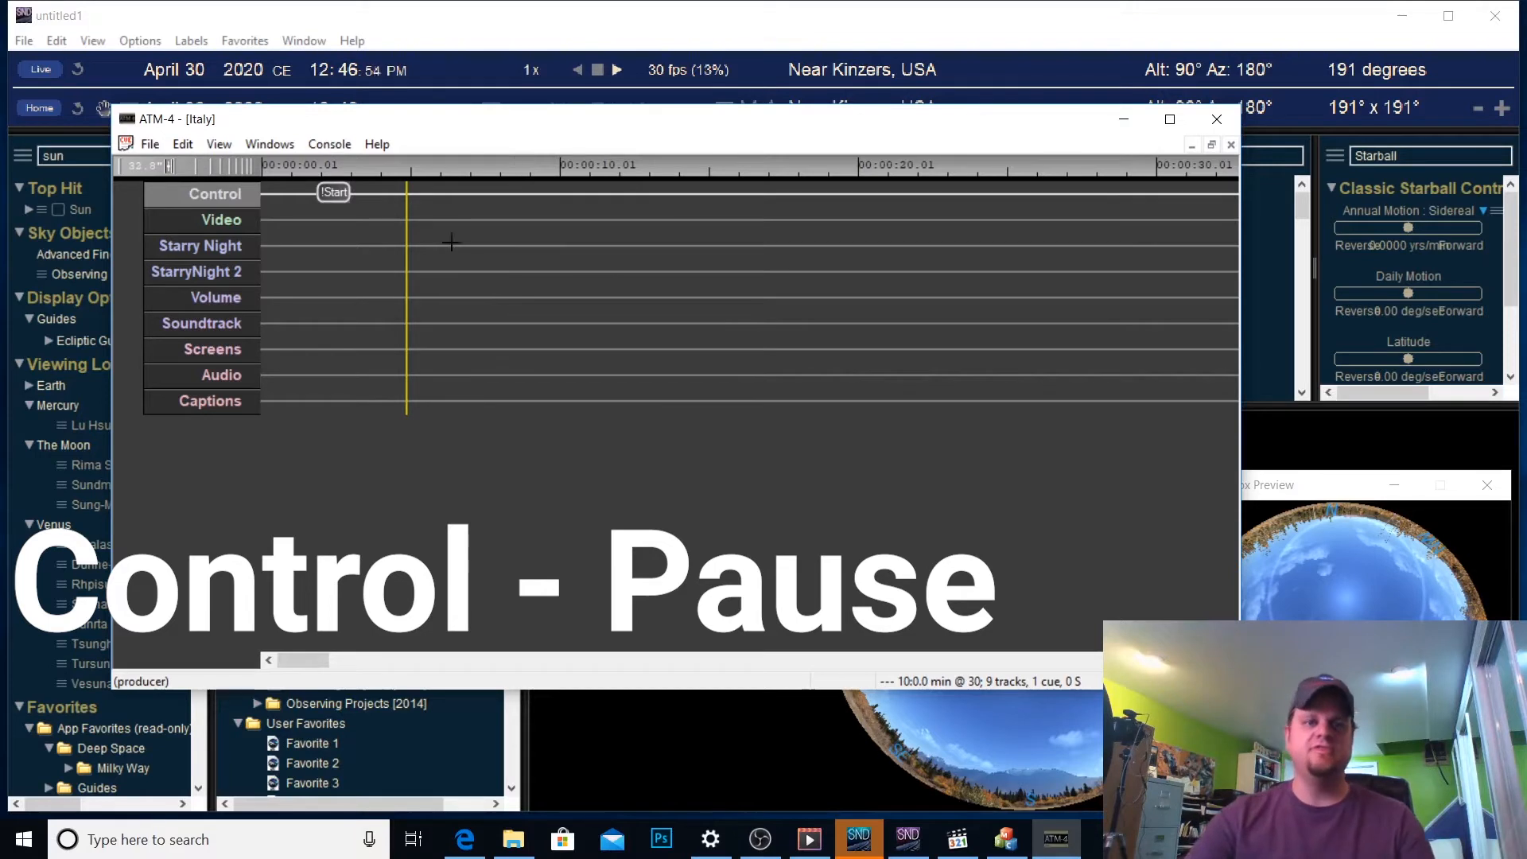
Insert a Control-track Pause cue tagged "Tell the flight story" at 5 seconds 14 frames, and move the time bar to about 10 seconds
double_click(422, 193)
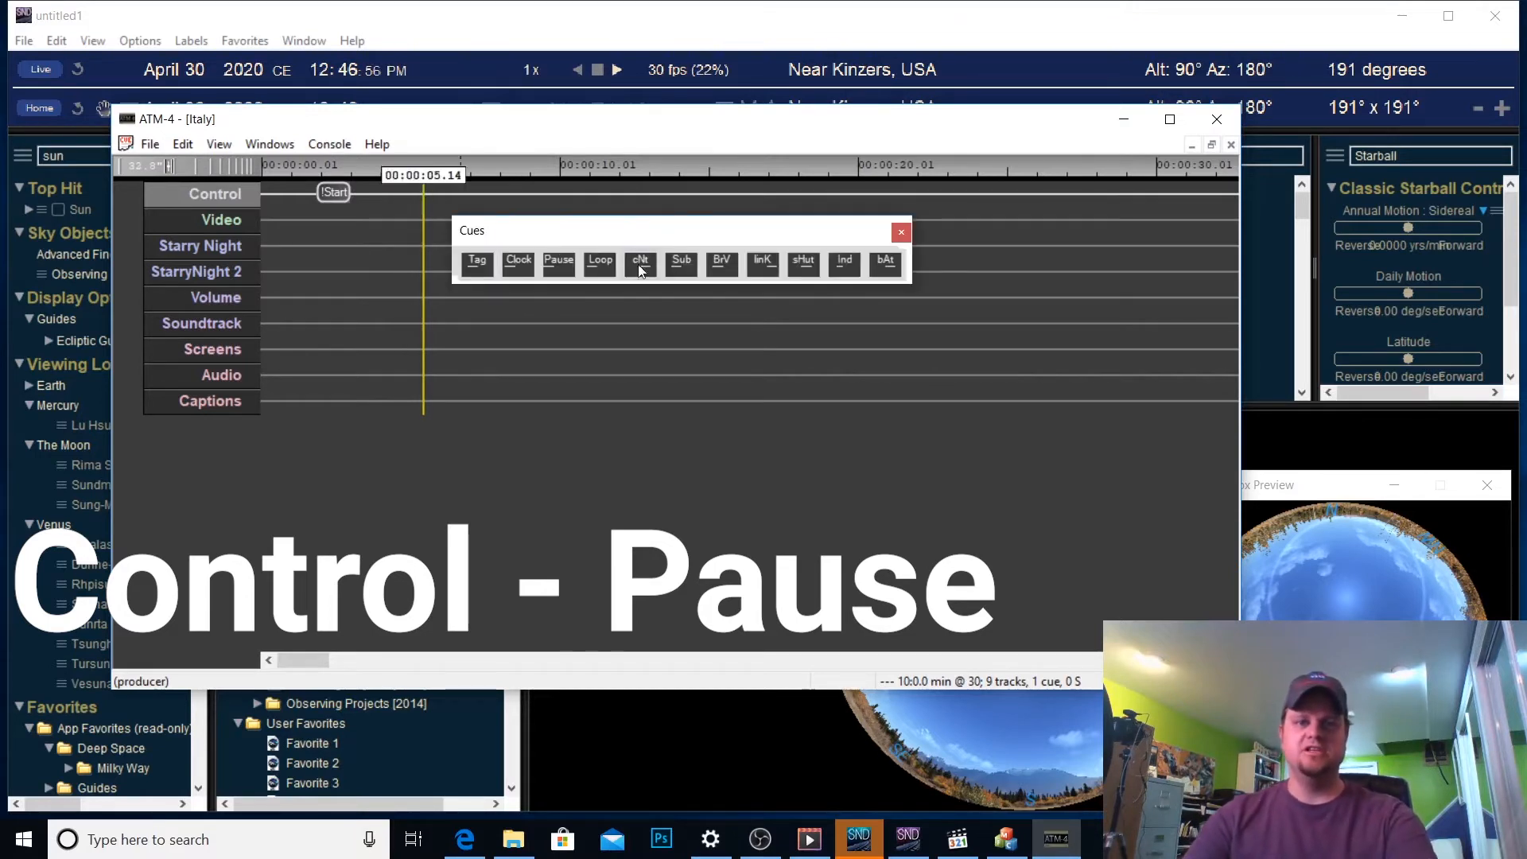
click(558, 262)
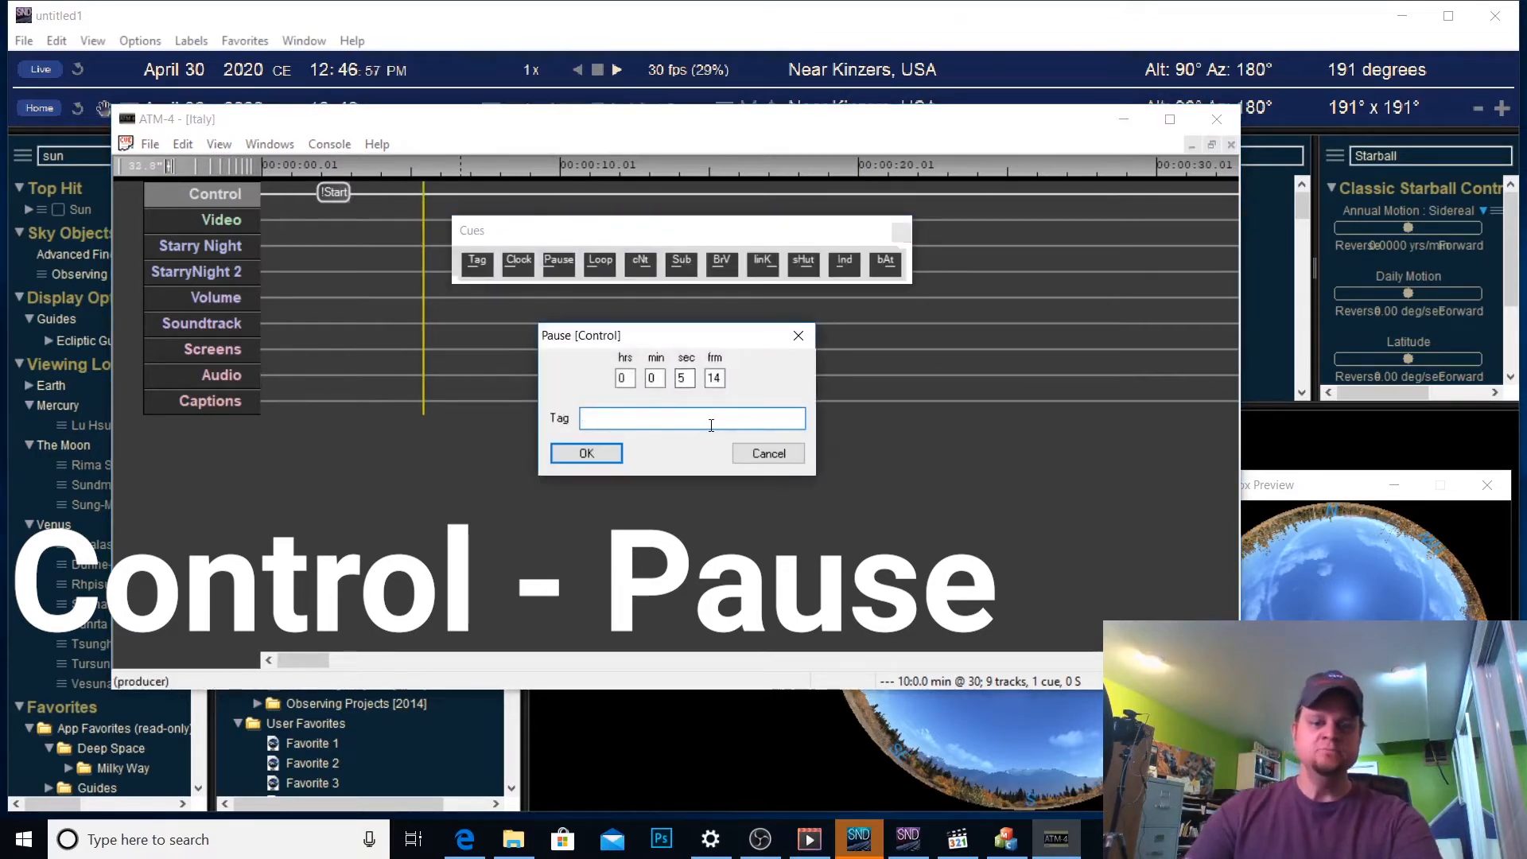
text(Tell the flight story)
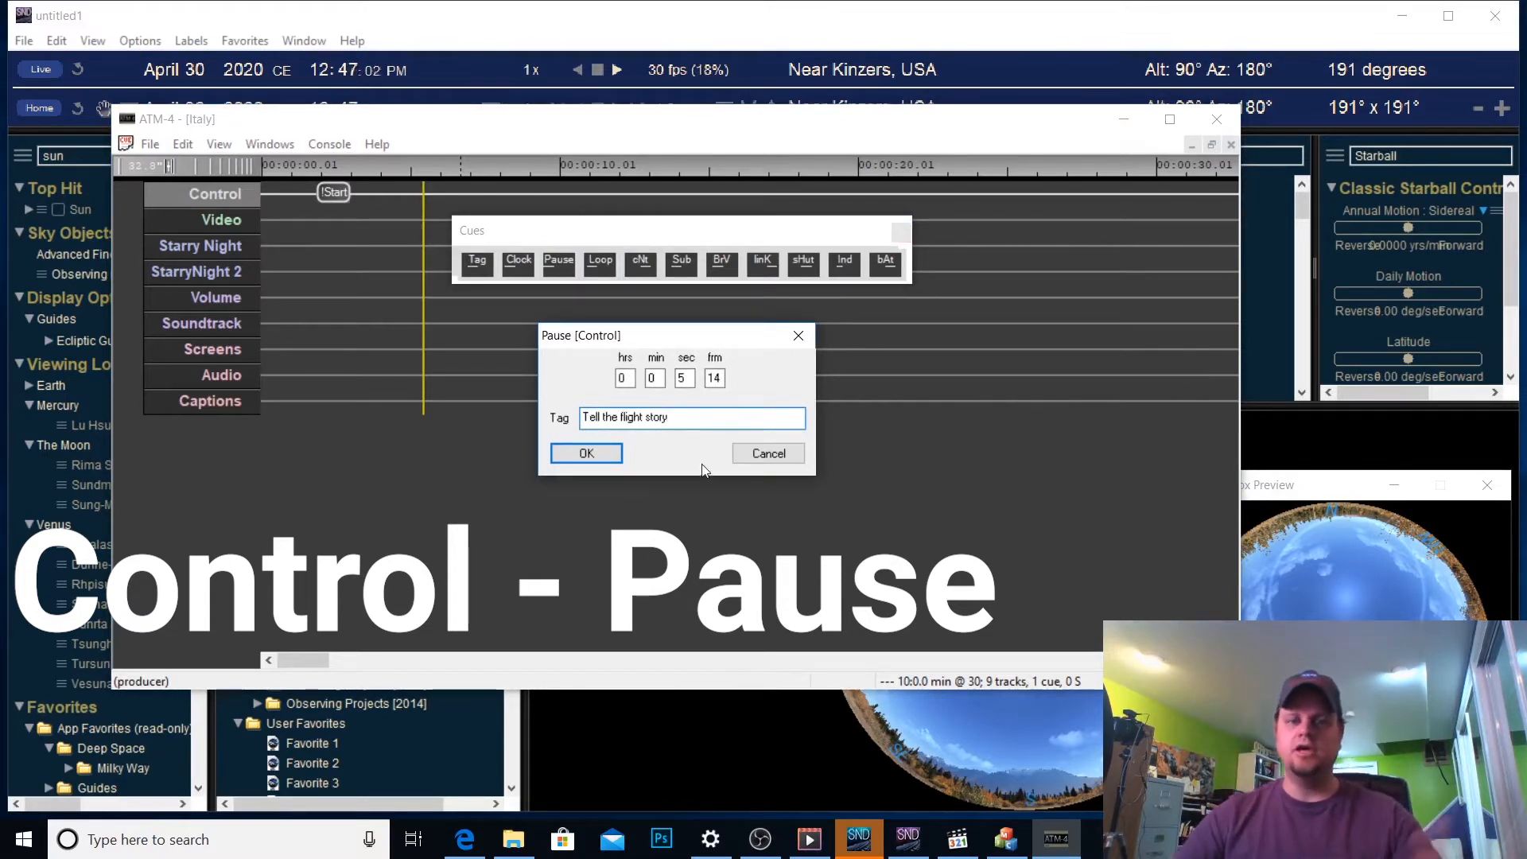
click(597, 453)
mouse_move(421, 165)
mouse_down()
mouse_move(435, 166)
mouse_move(419, 166)
mouse_up()
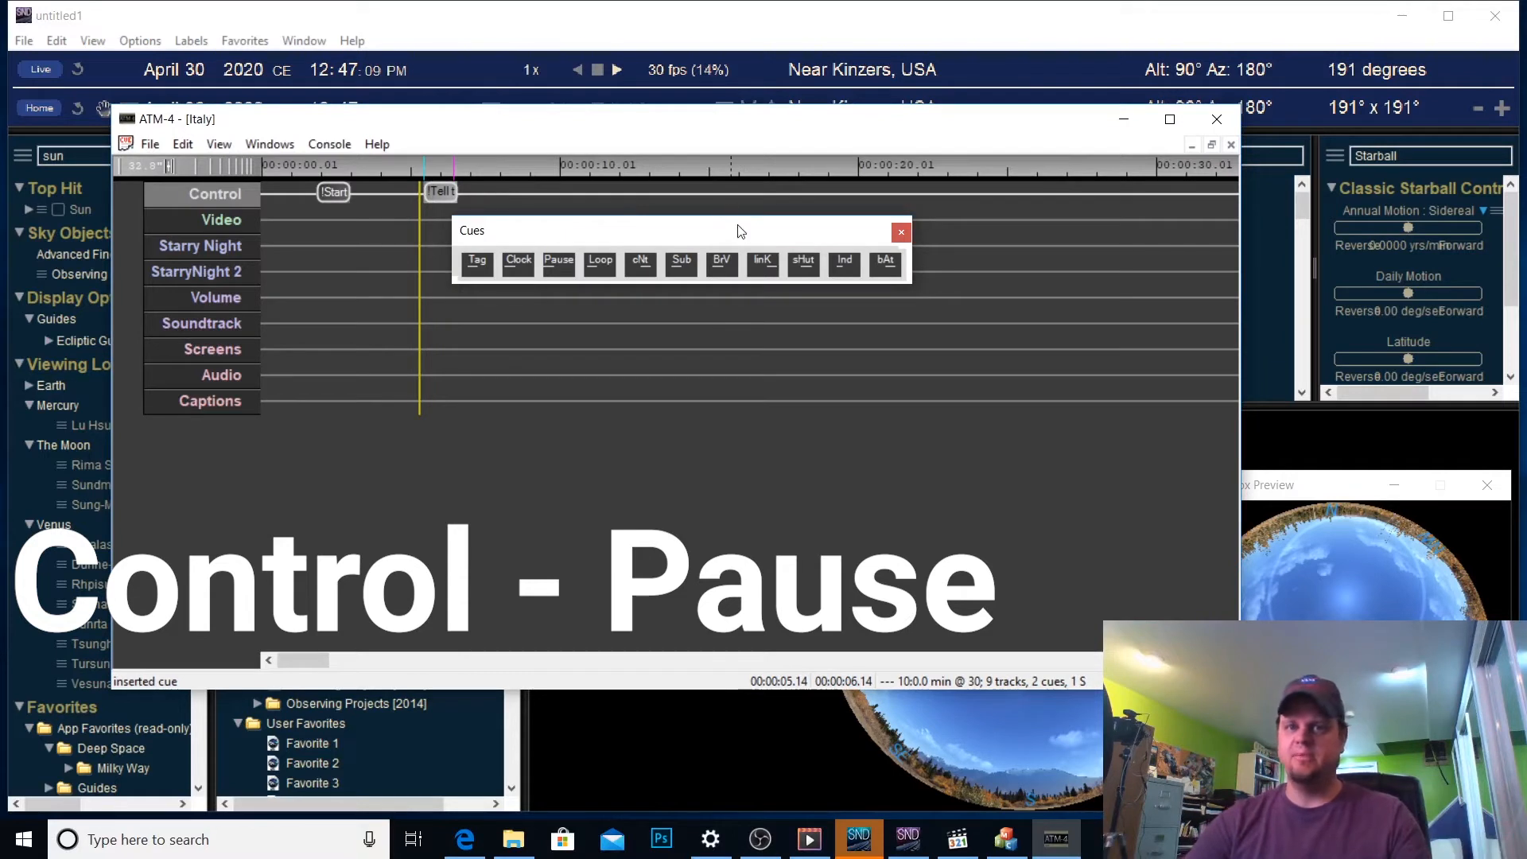
click(571, 189)
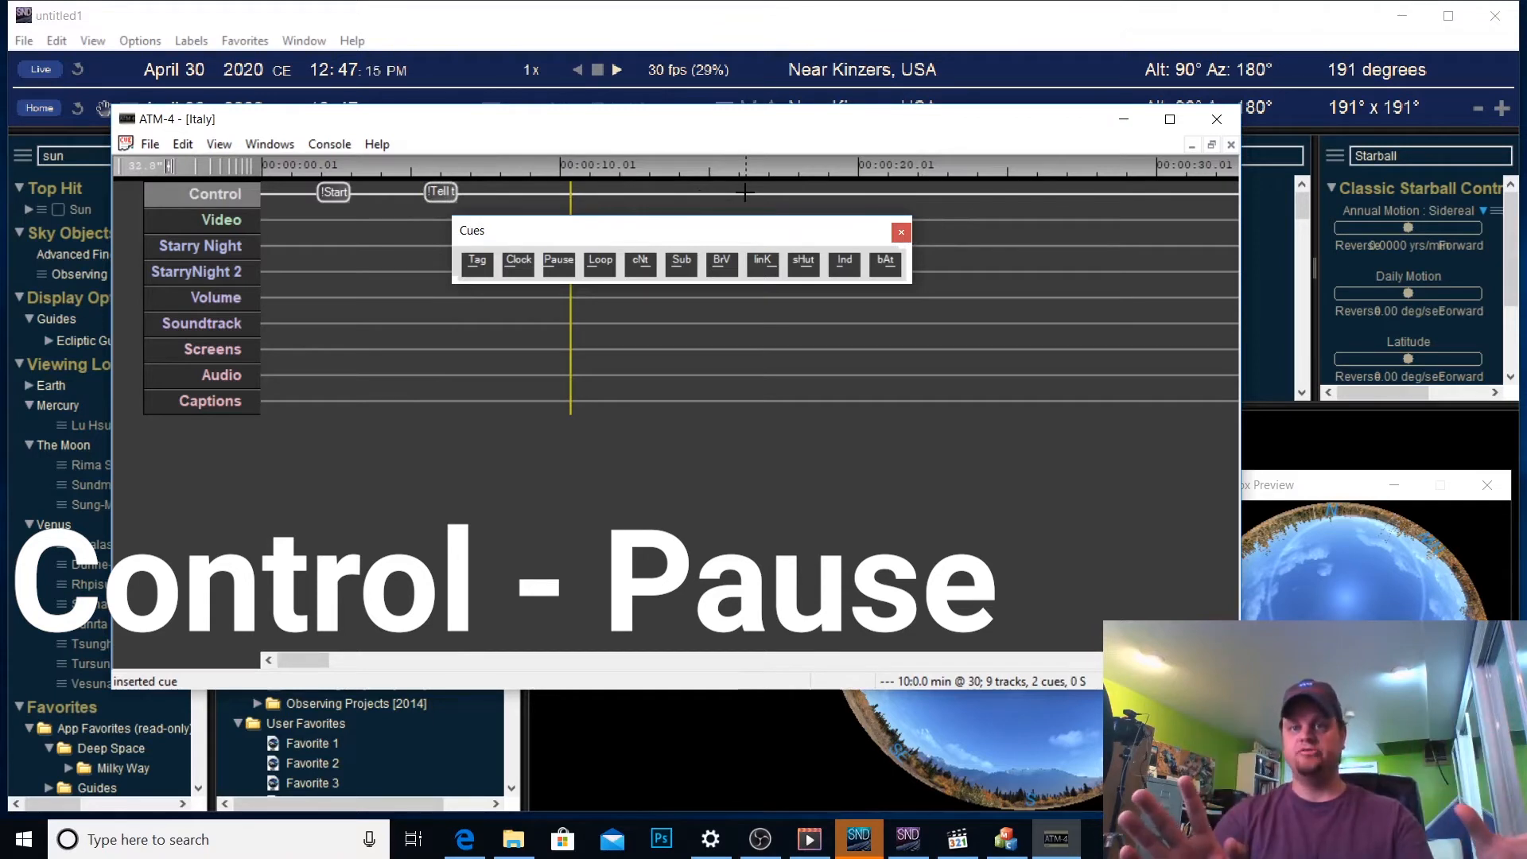
Review the "Tell the flight story" Pause cue's settings and insert a Control-track Tag cue reading ";alscku;asudflkjaes" at 11 seconds 14 frames
double_click(442, 191)
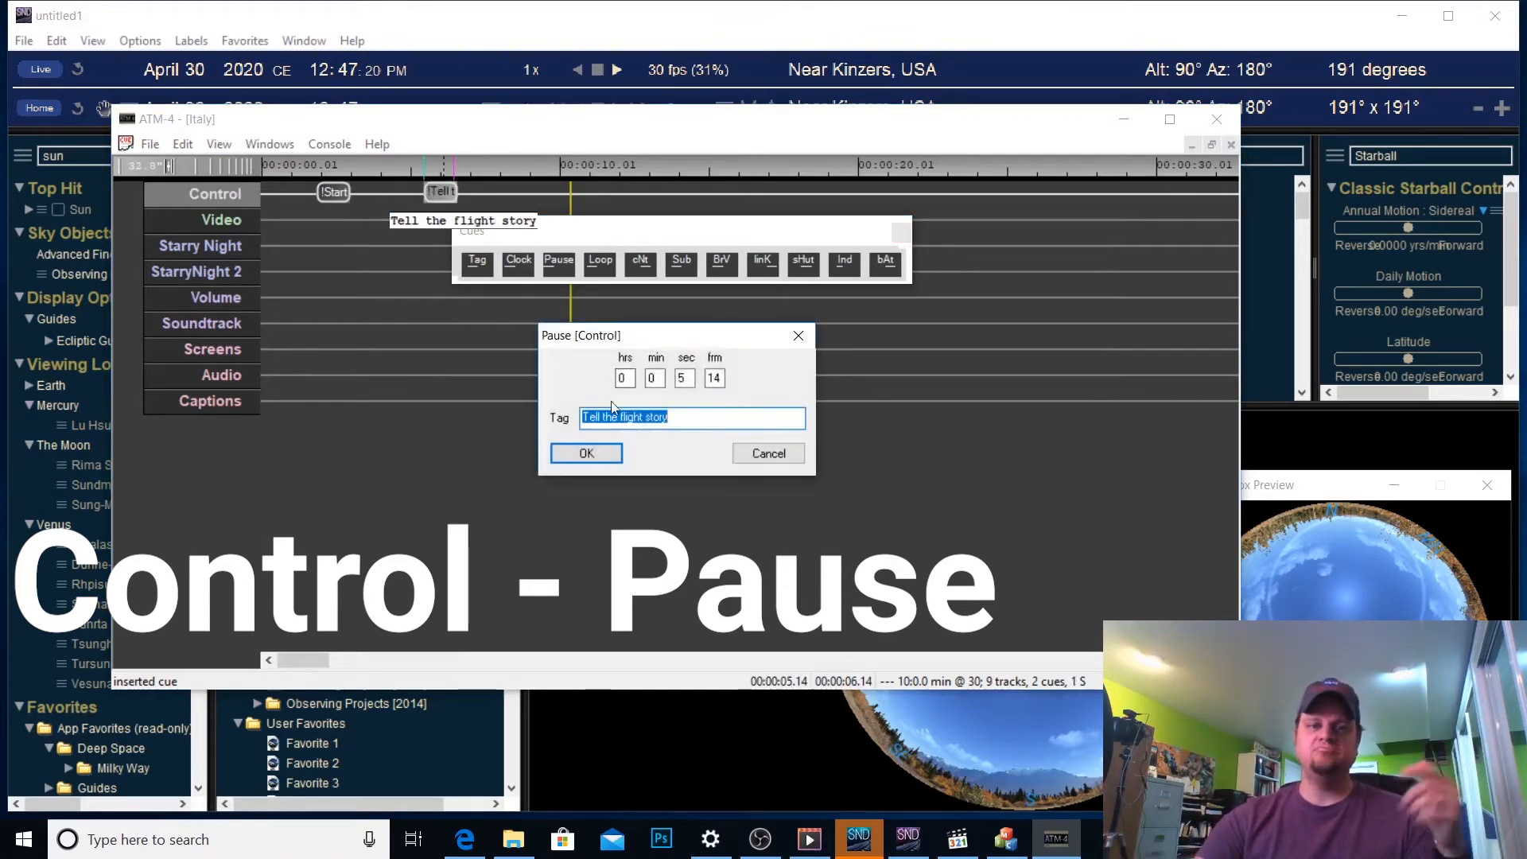
click(605, 452)
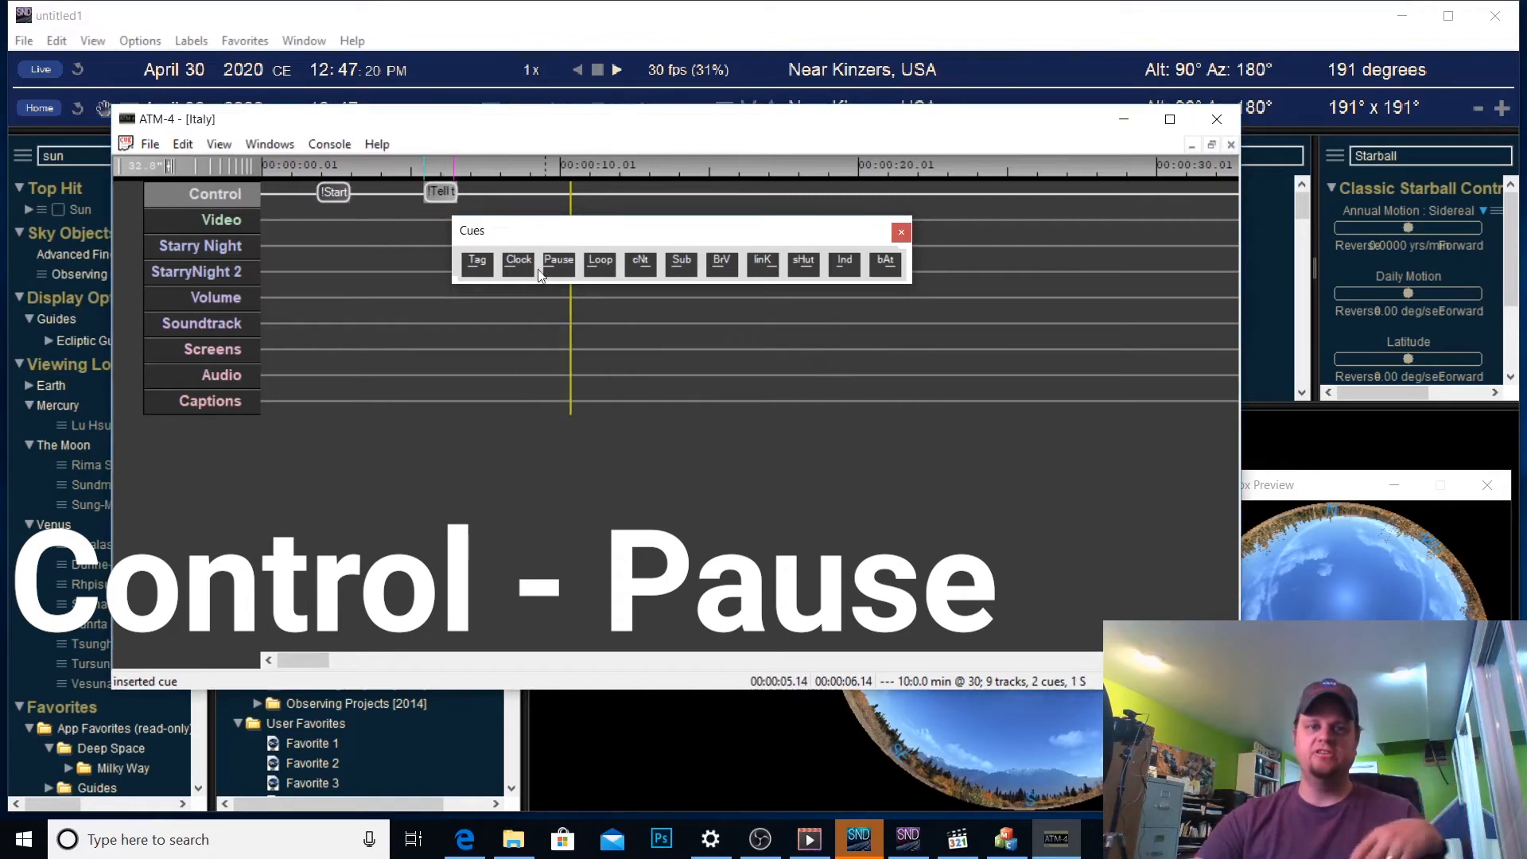
click(602, 194)
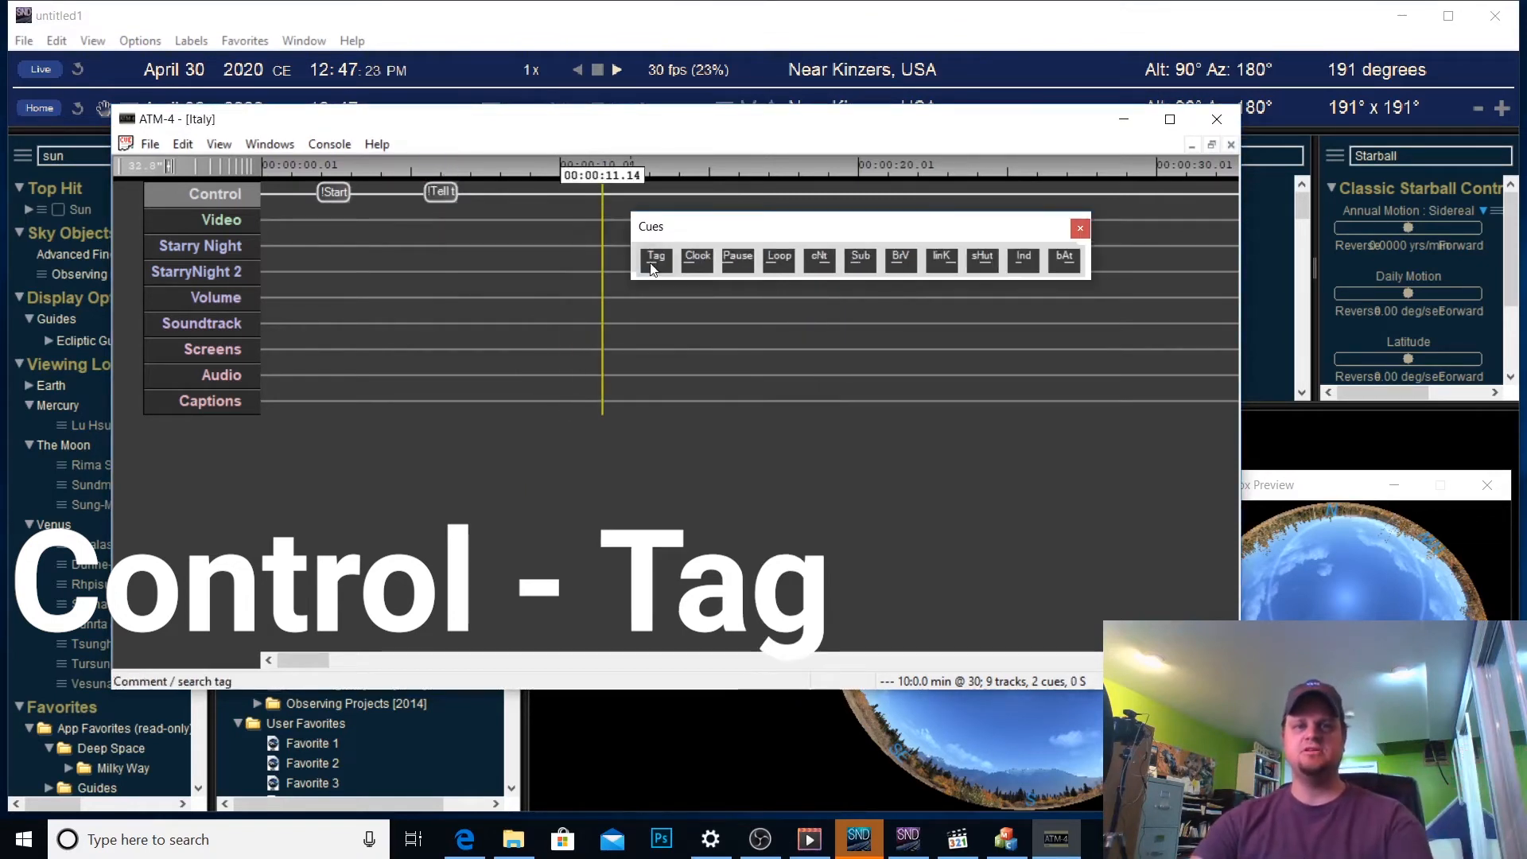
click(654, 260)
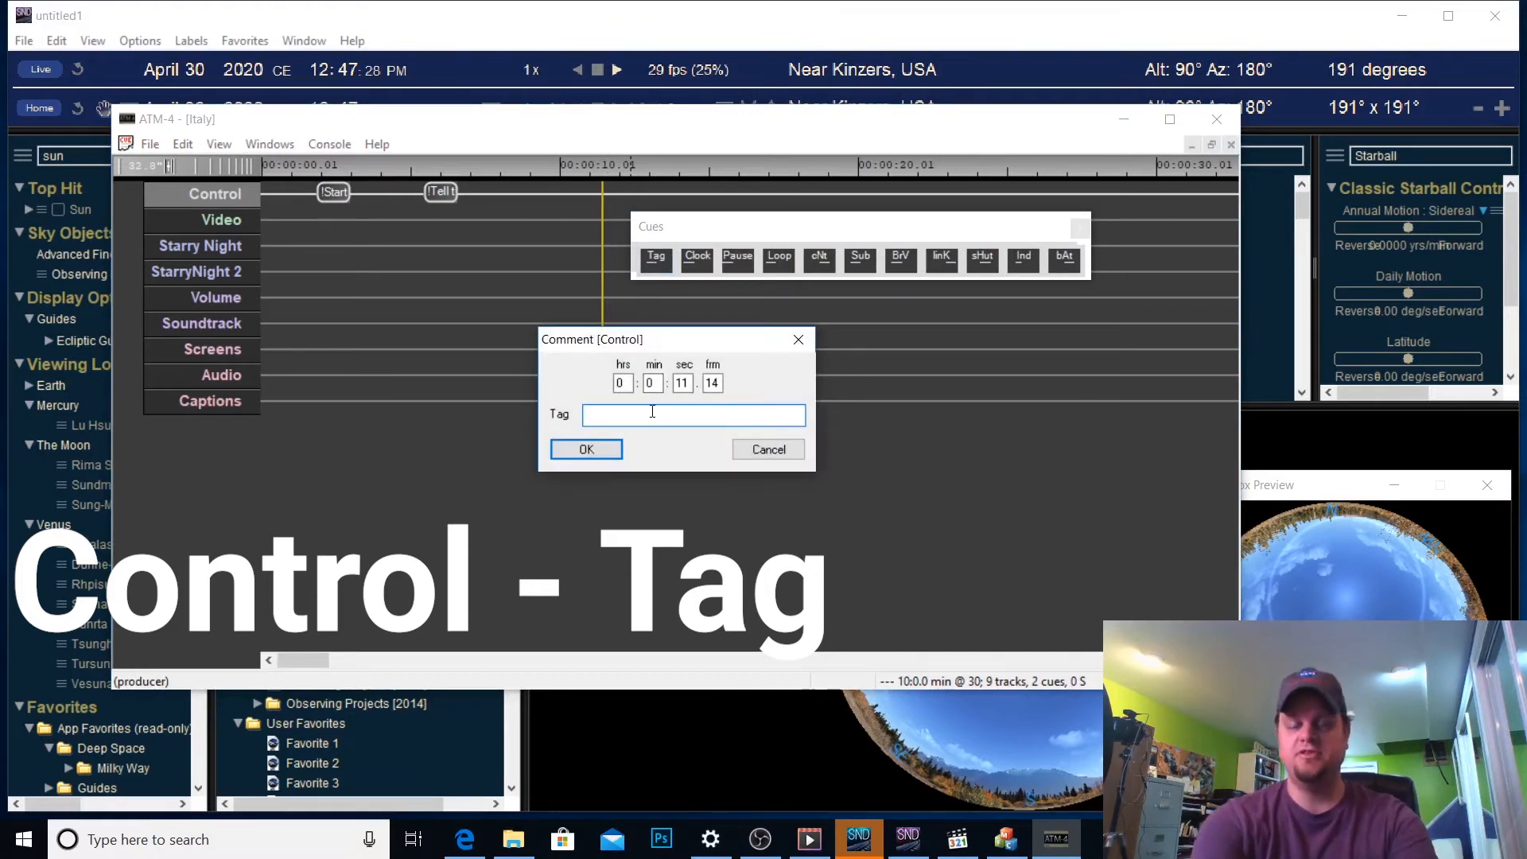
text(;alscku;asudflkjaes)
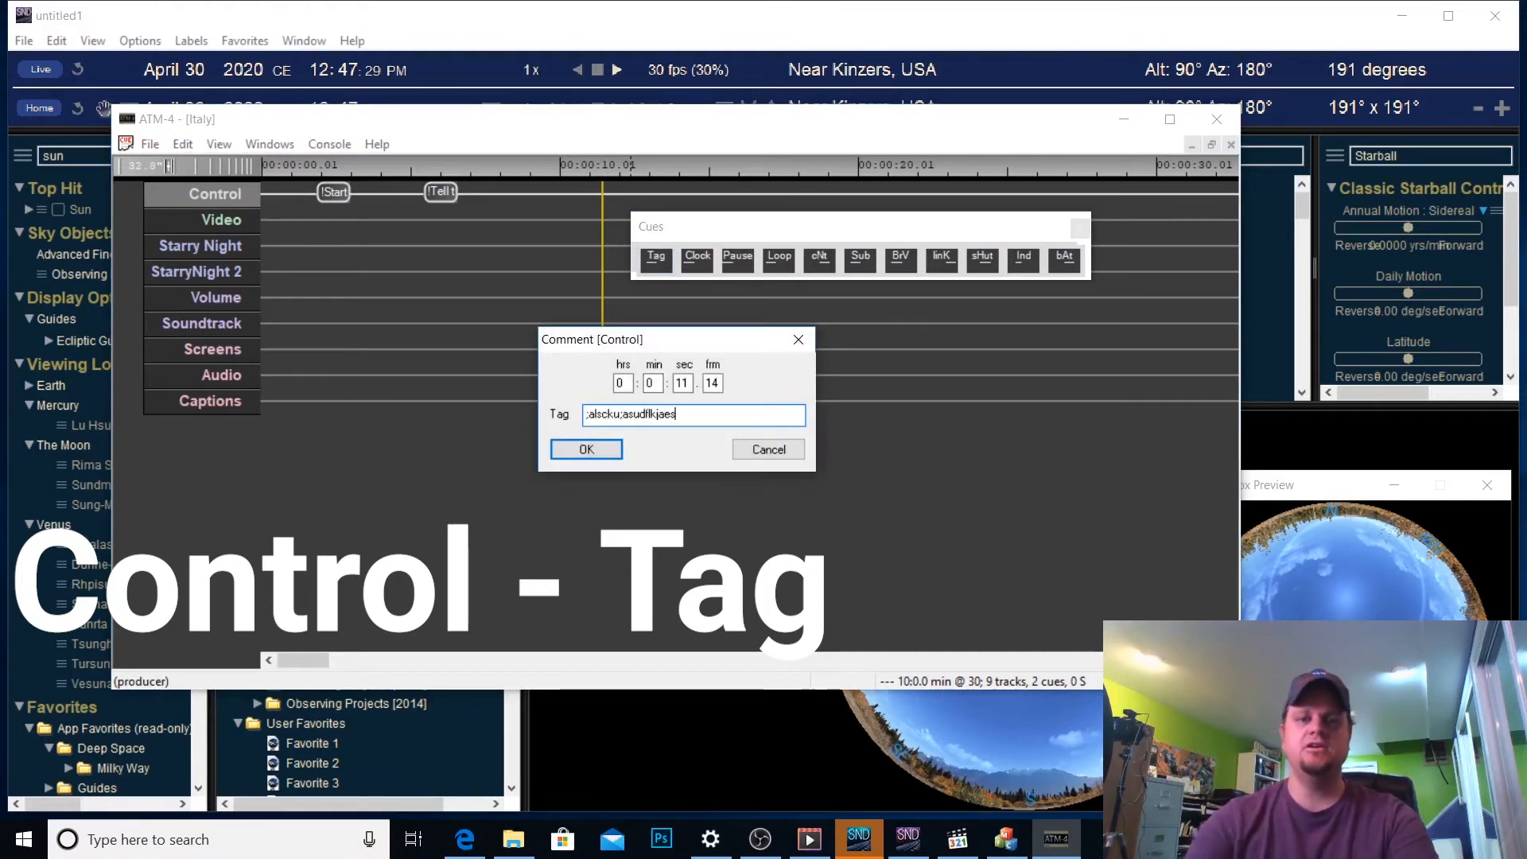
click(559, 448)
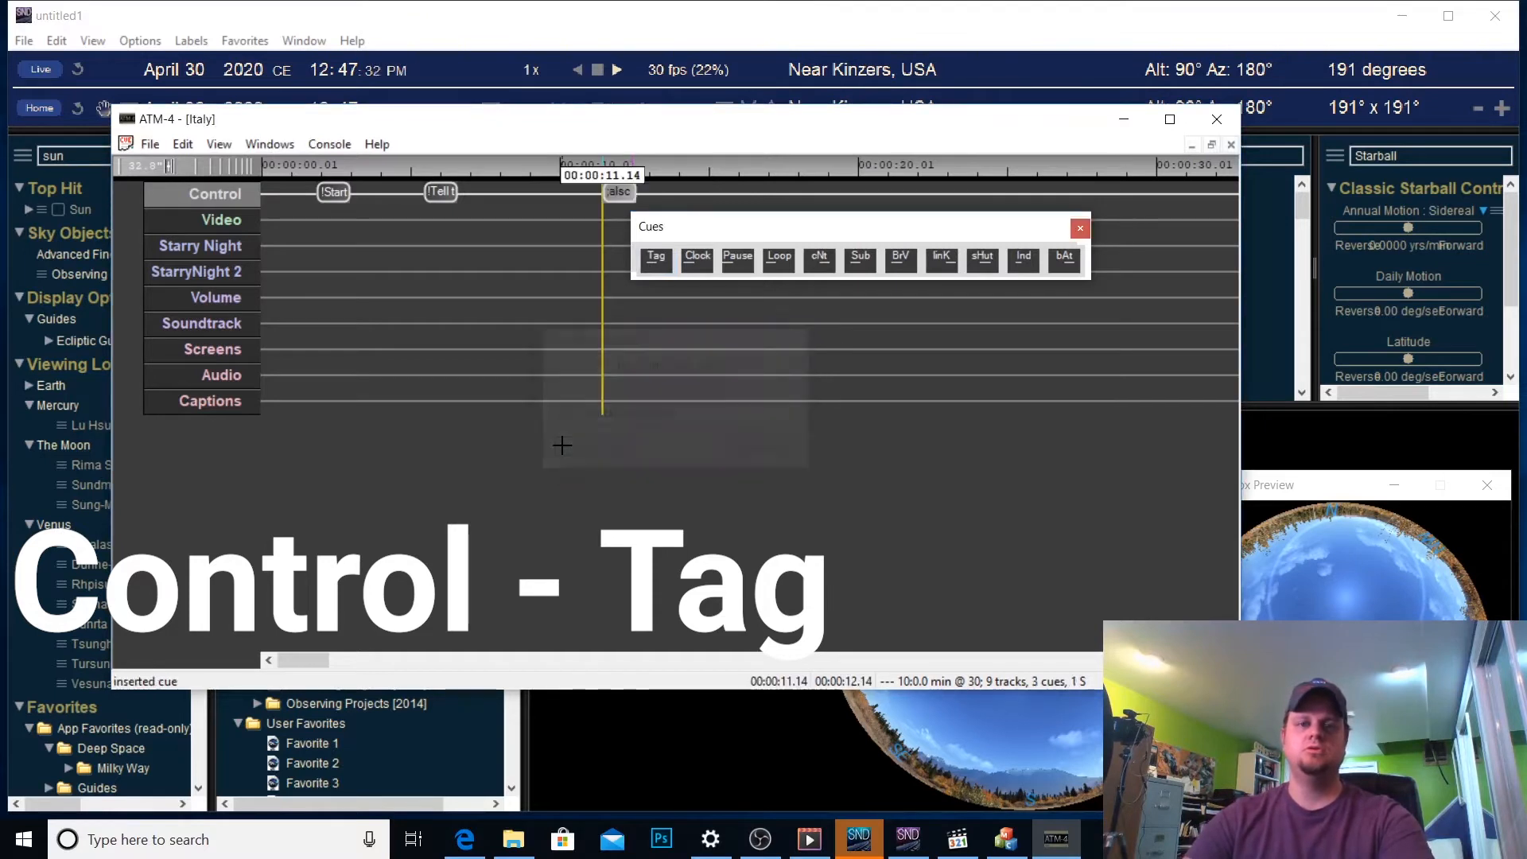
Test the show from about 1 second, resuming past both pauses and stopping playback after the Tag cue
click(291, 163)
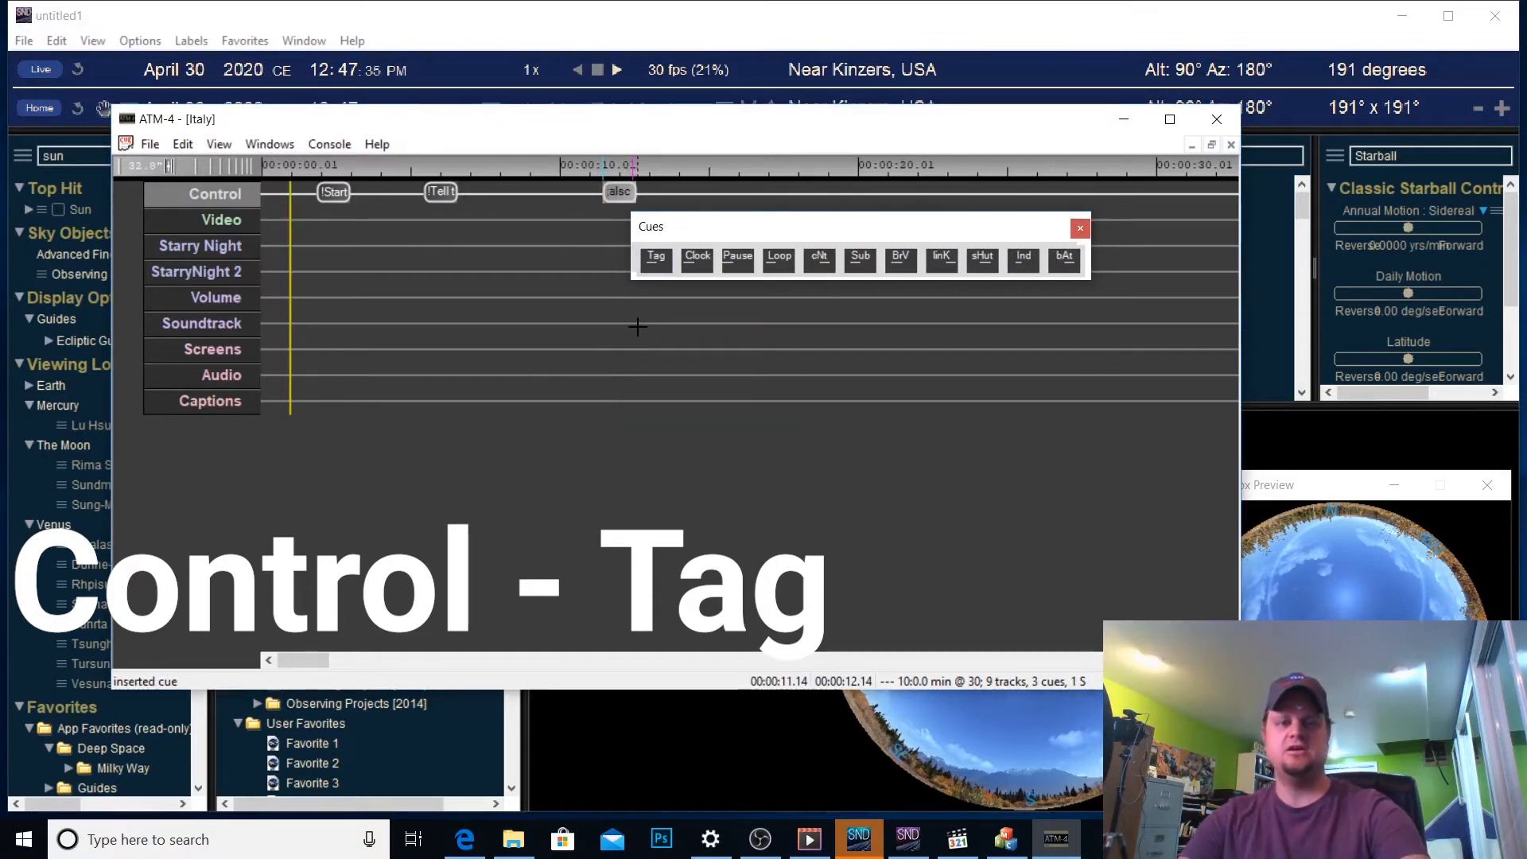
key(space)
click(289, 744)
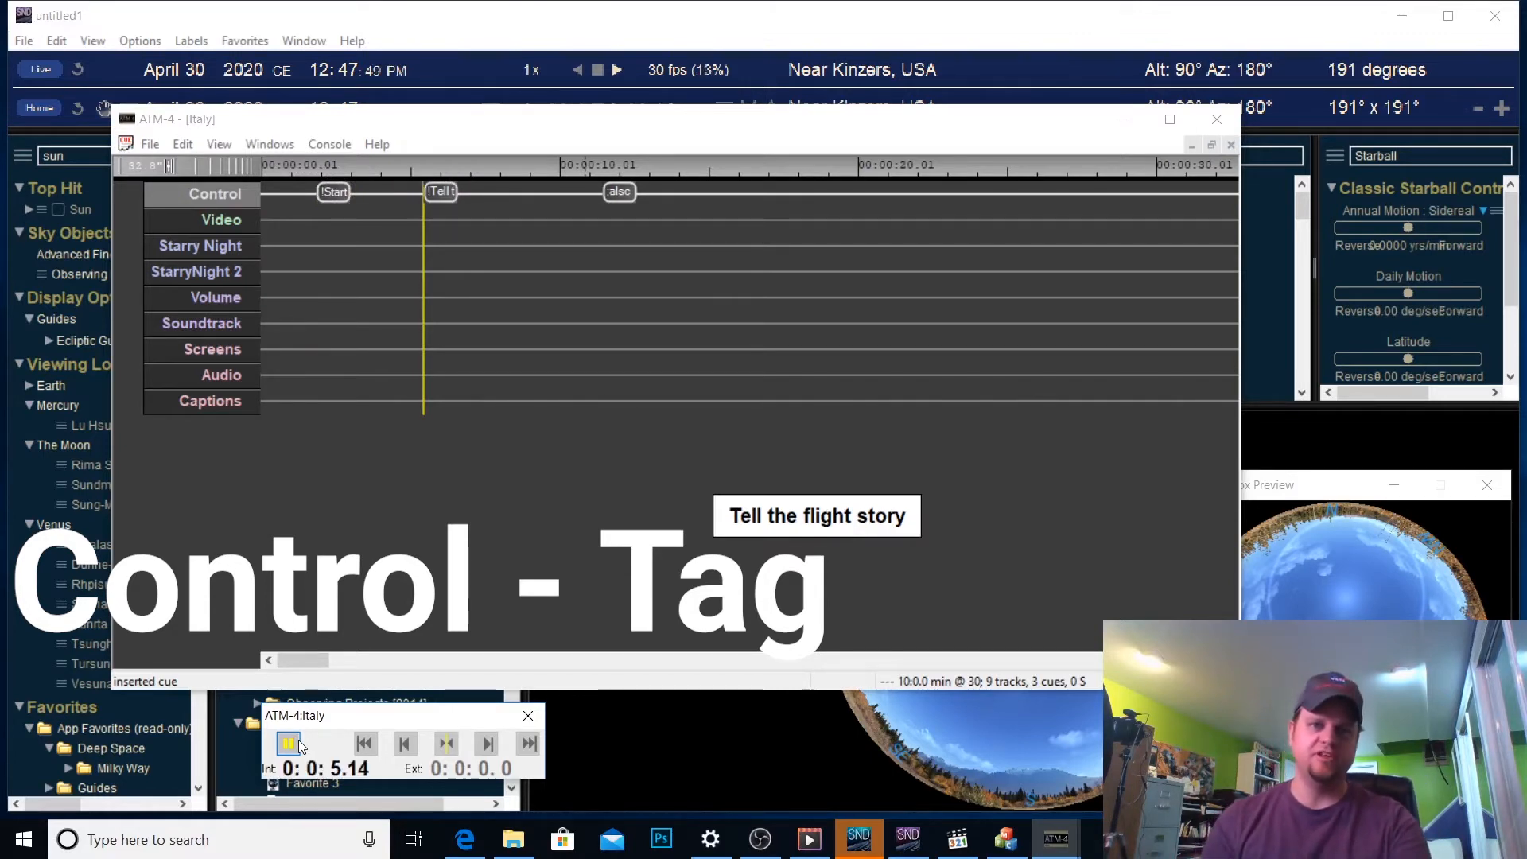
click(299, 743)
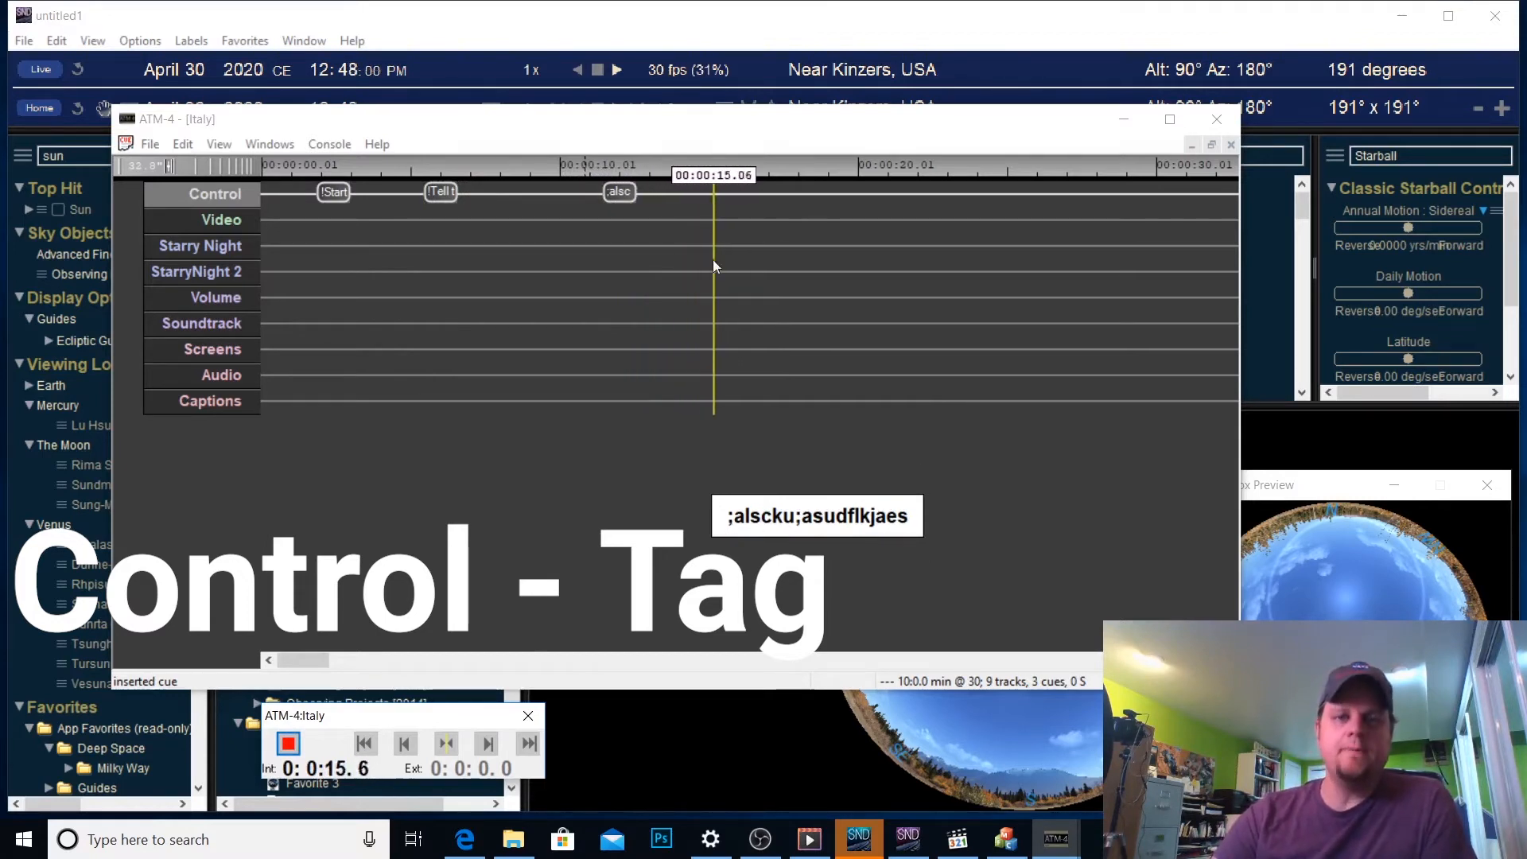
click(288, 743)
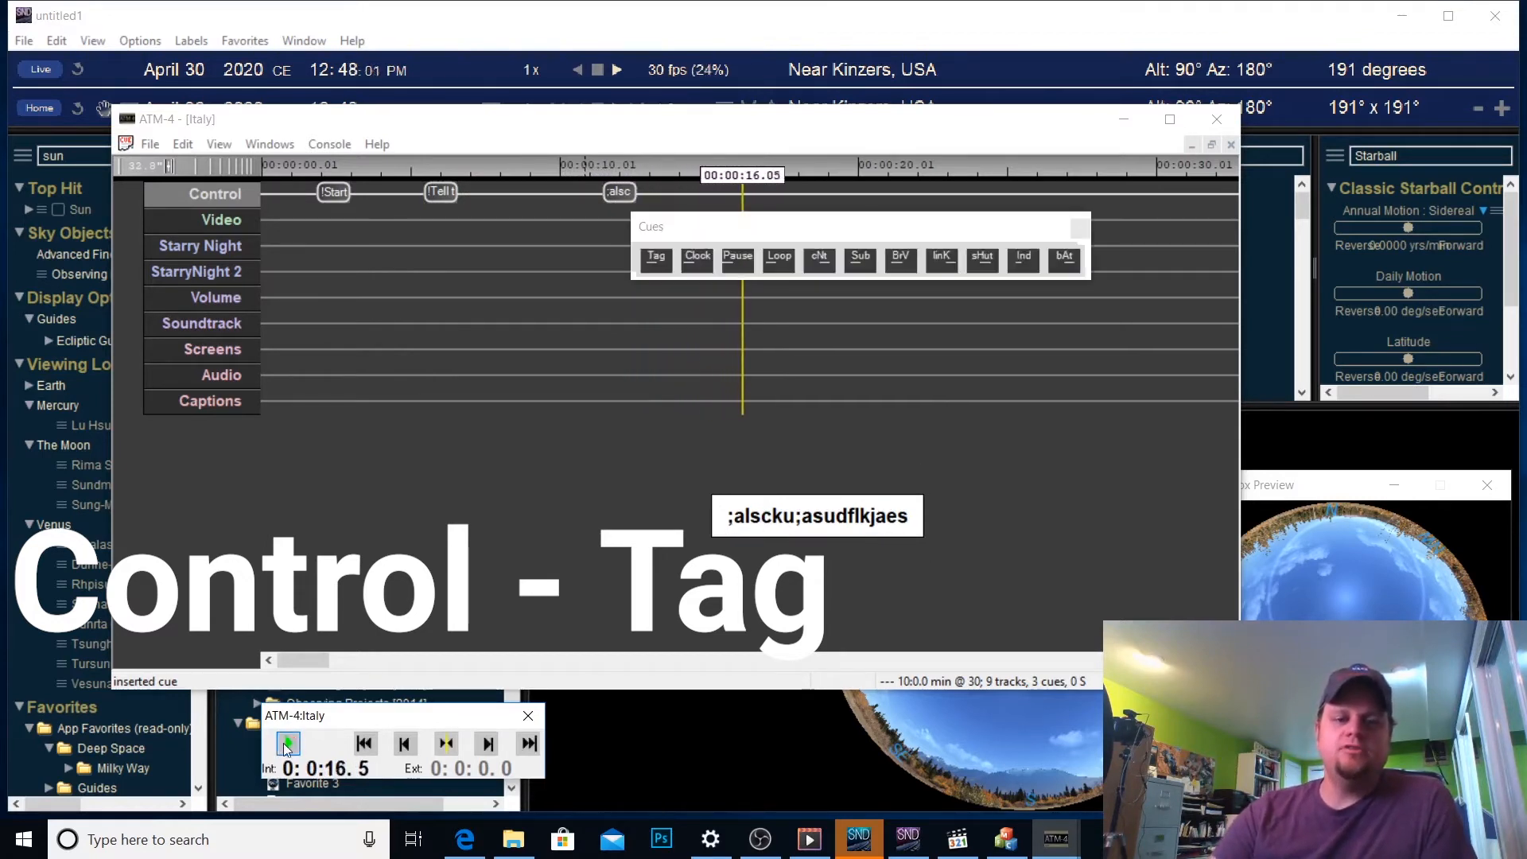
Close the cue palette and cut the ";alscku;asudflkjaes" Tag cue from the Control track
click(1081, 230)
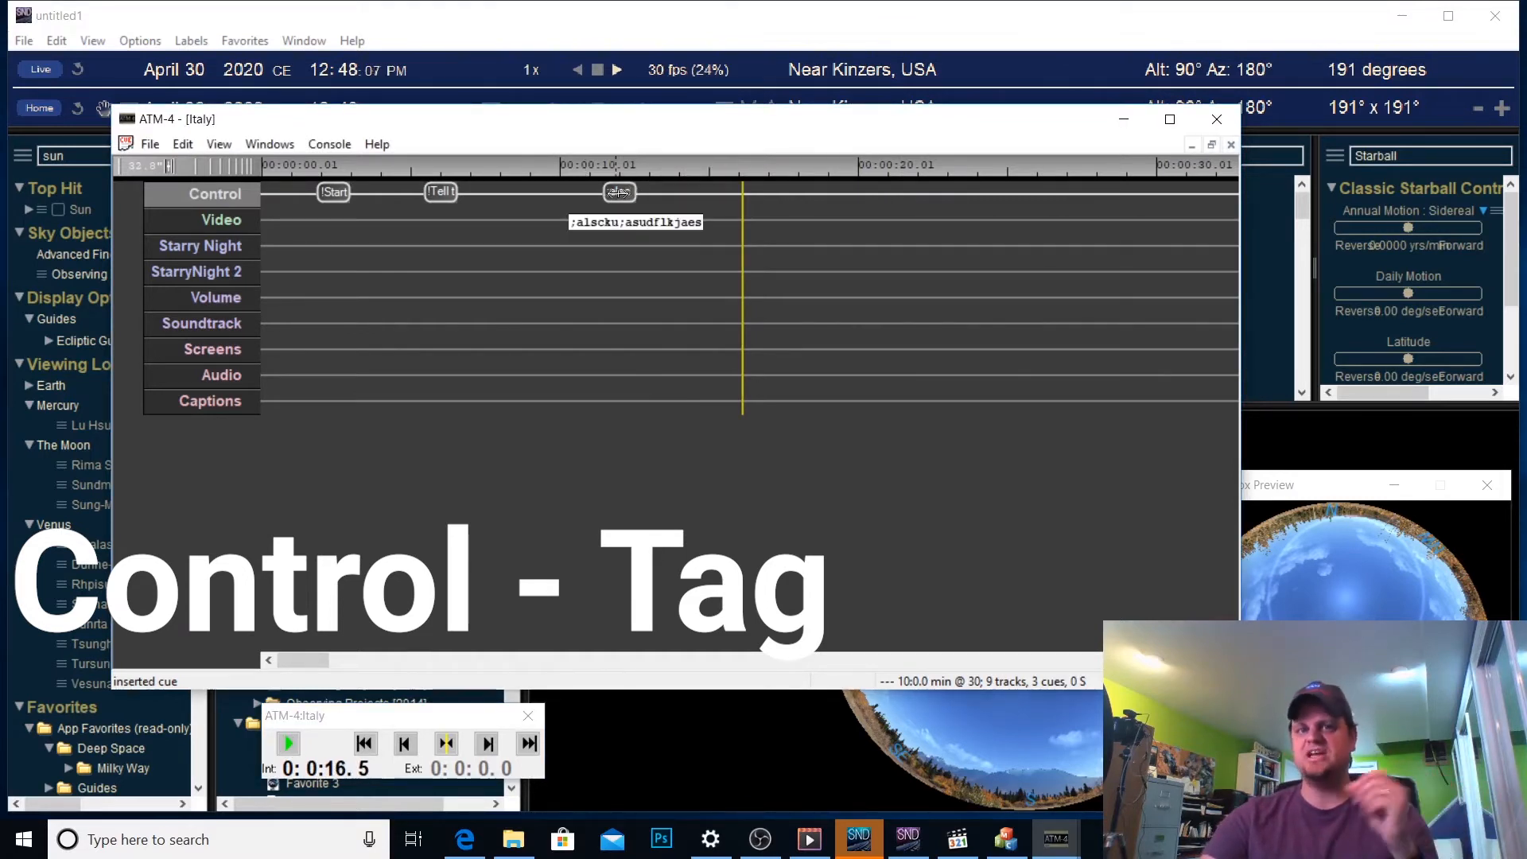
click(619, 191)
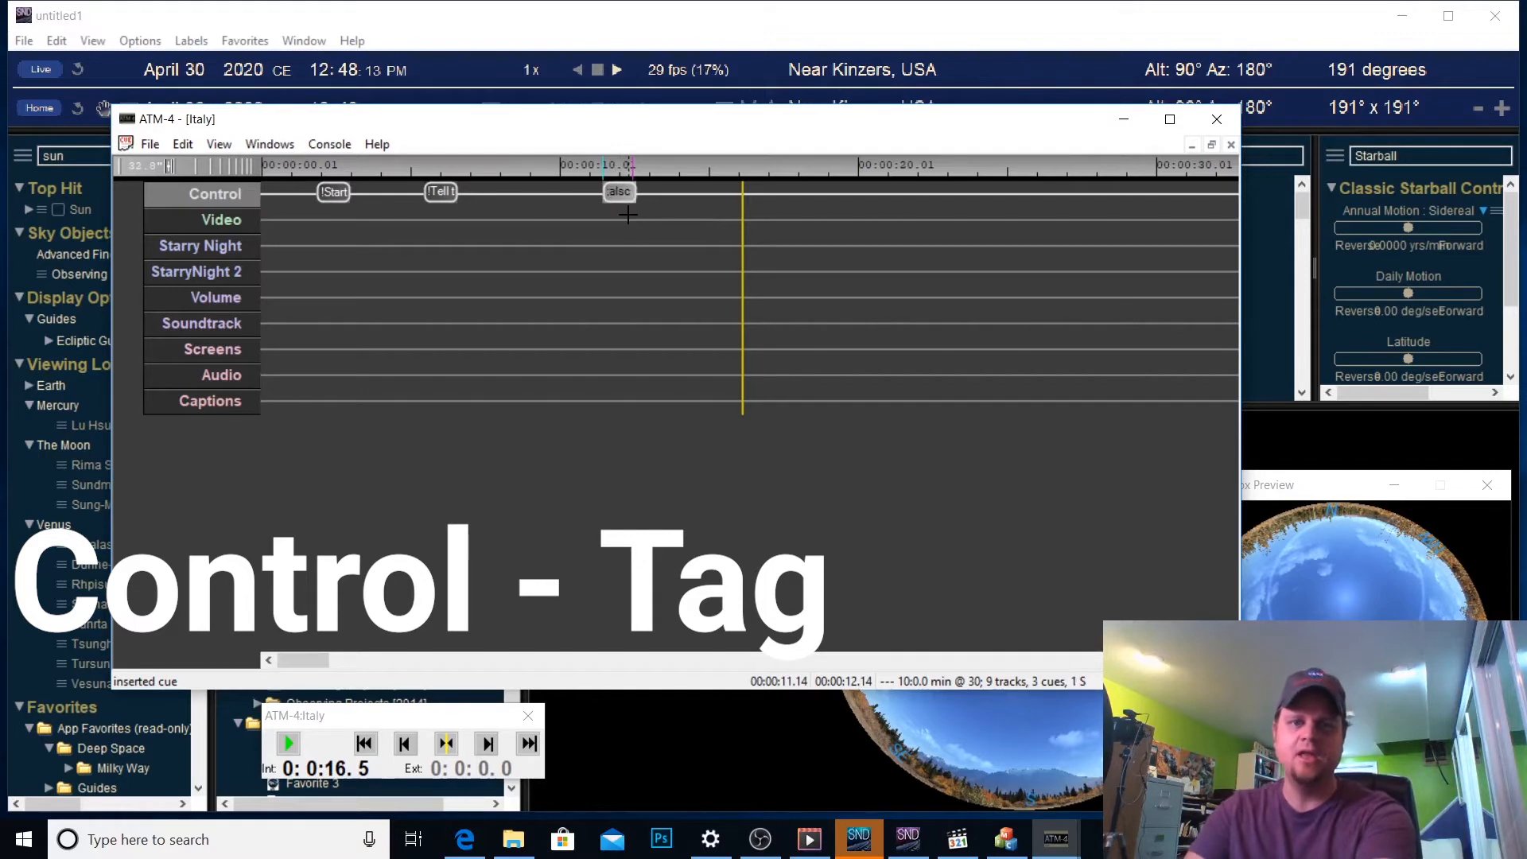
key(ctrl+x)
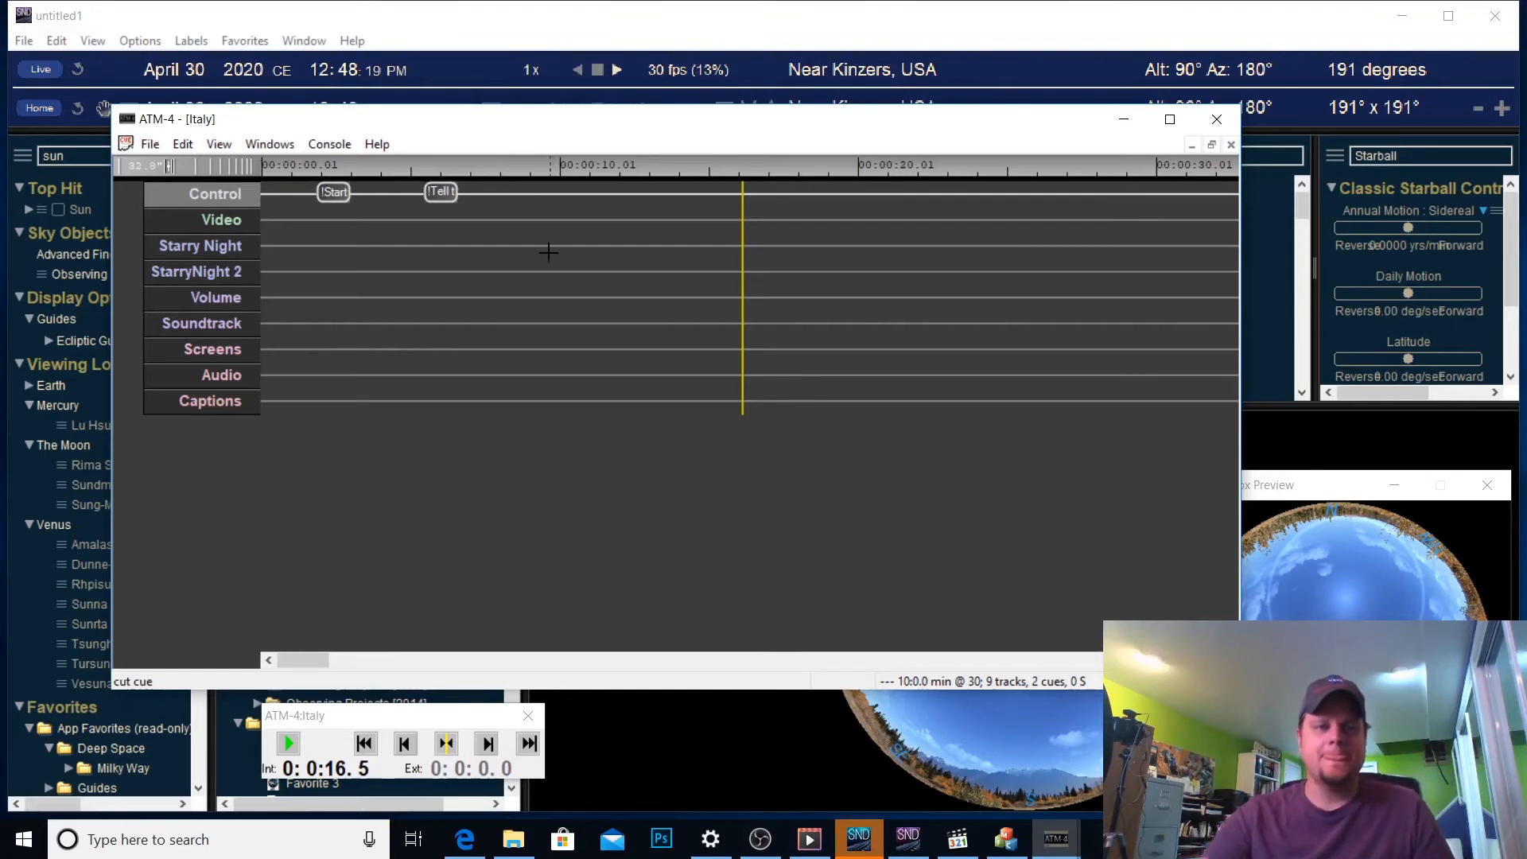
Move the time bar to 8 seconds 3 frames and select the Starry Night track
click(502, 245)
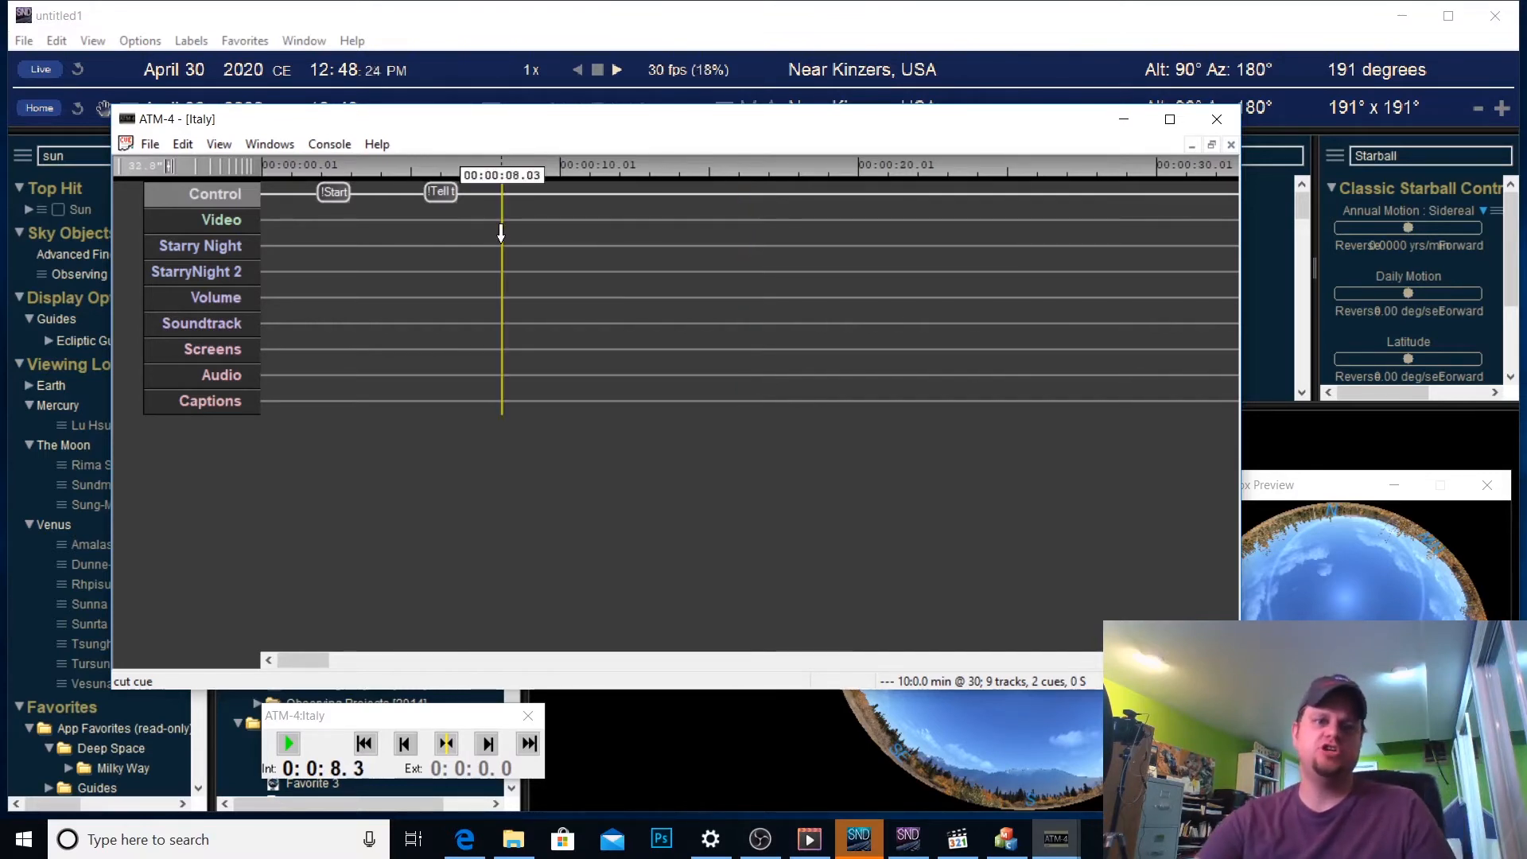
click(181, 245)
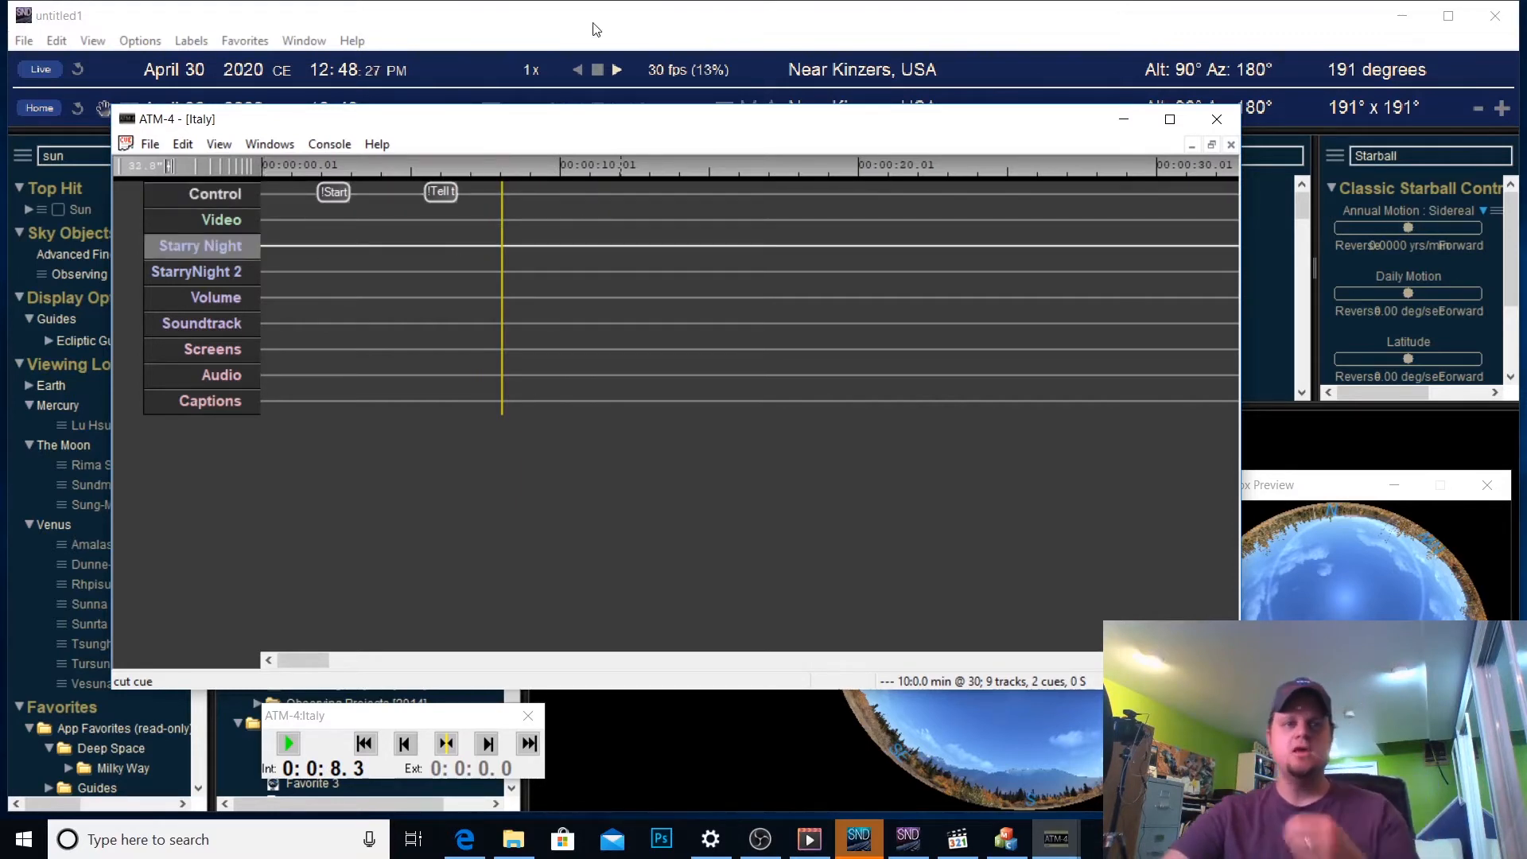
Switch to the Starry Night window, set the viewing location to Rome, Lazio, Italy, and set the time to 11:49 PM
click(644, 30)
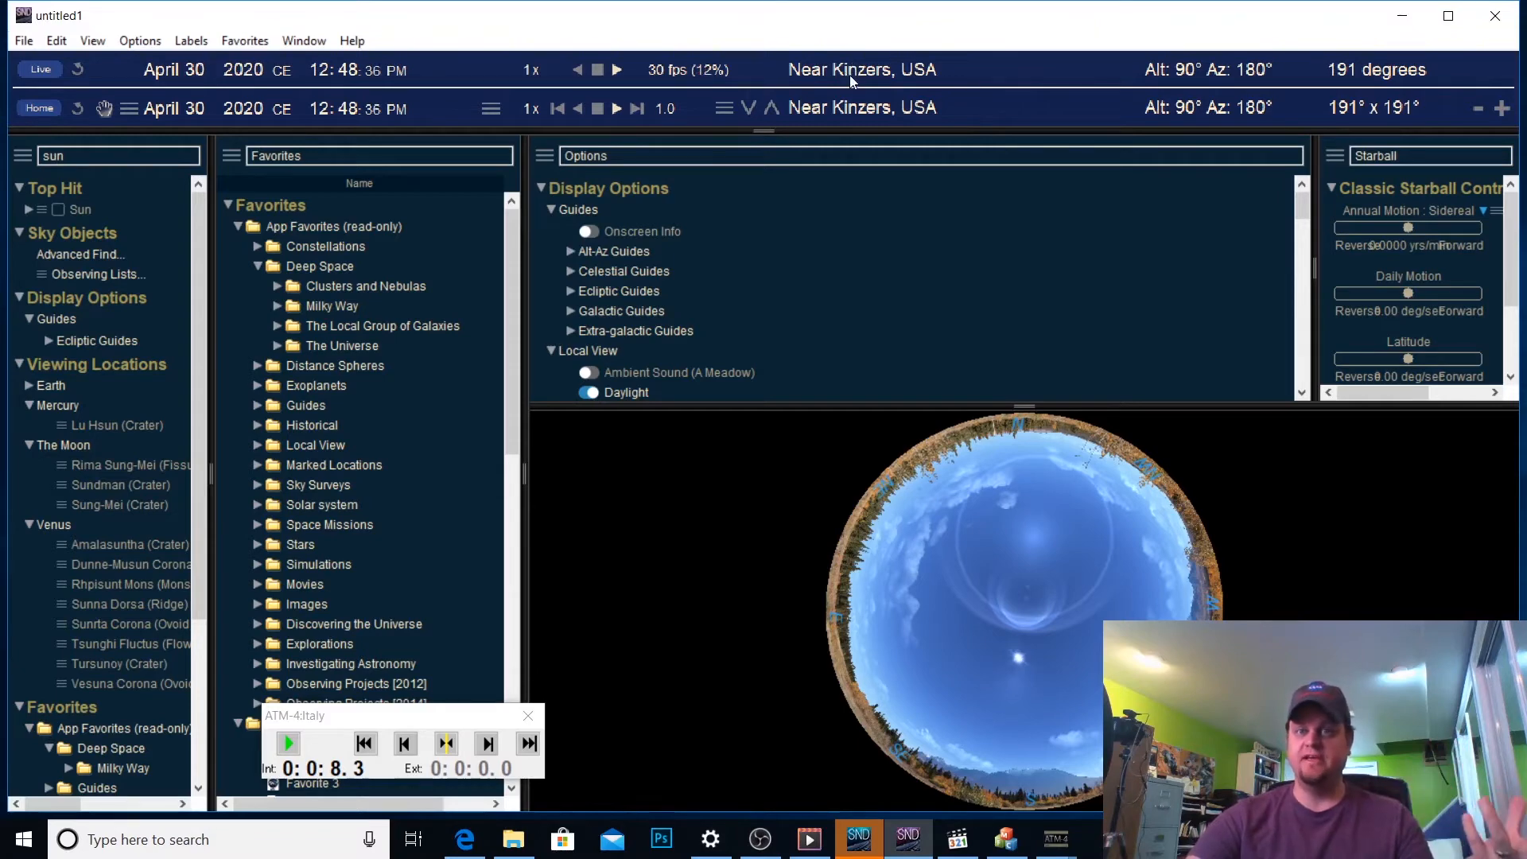
click(852, 109)
click(853, 109)
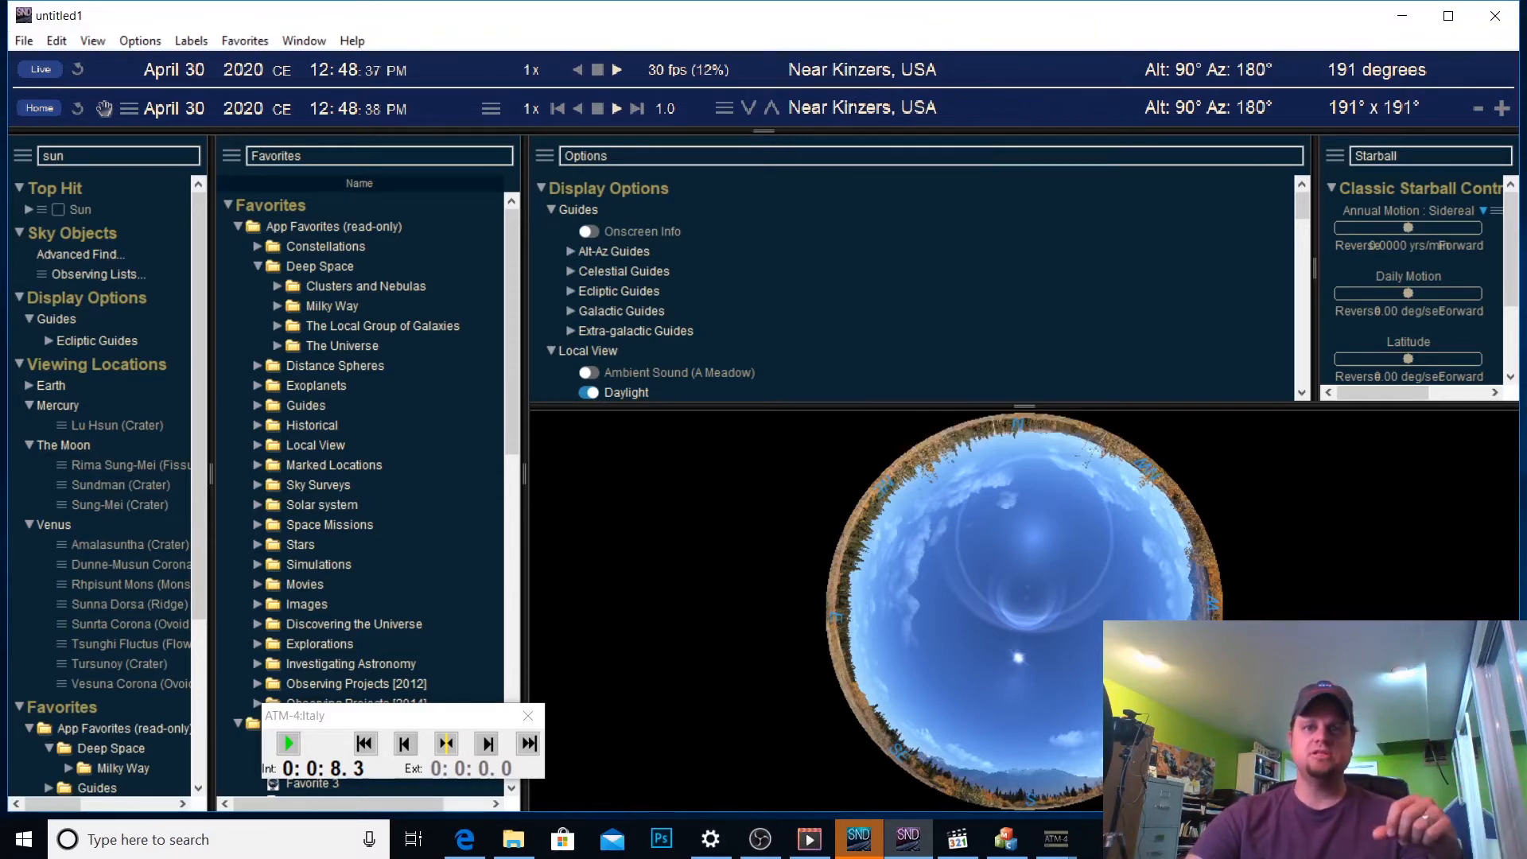
click(853, 109)
click(869, 186)
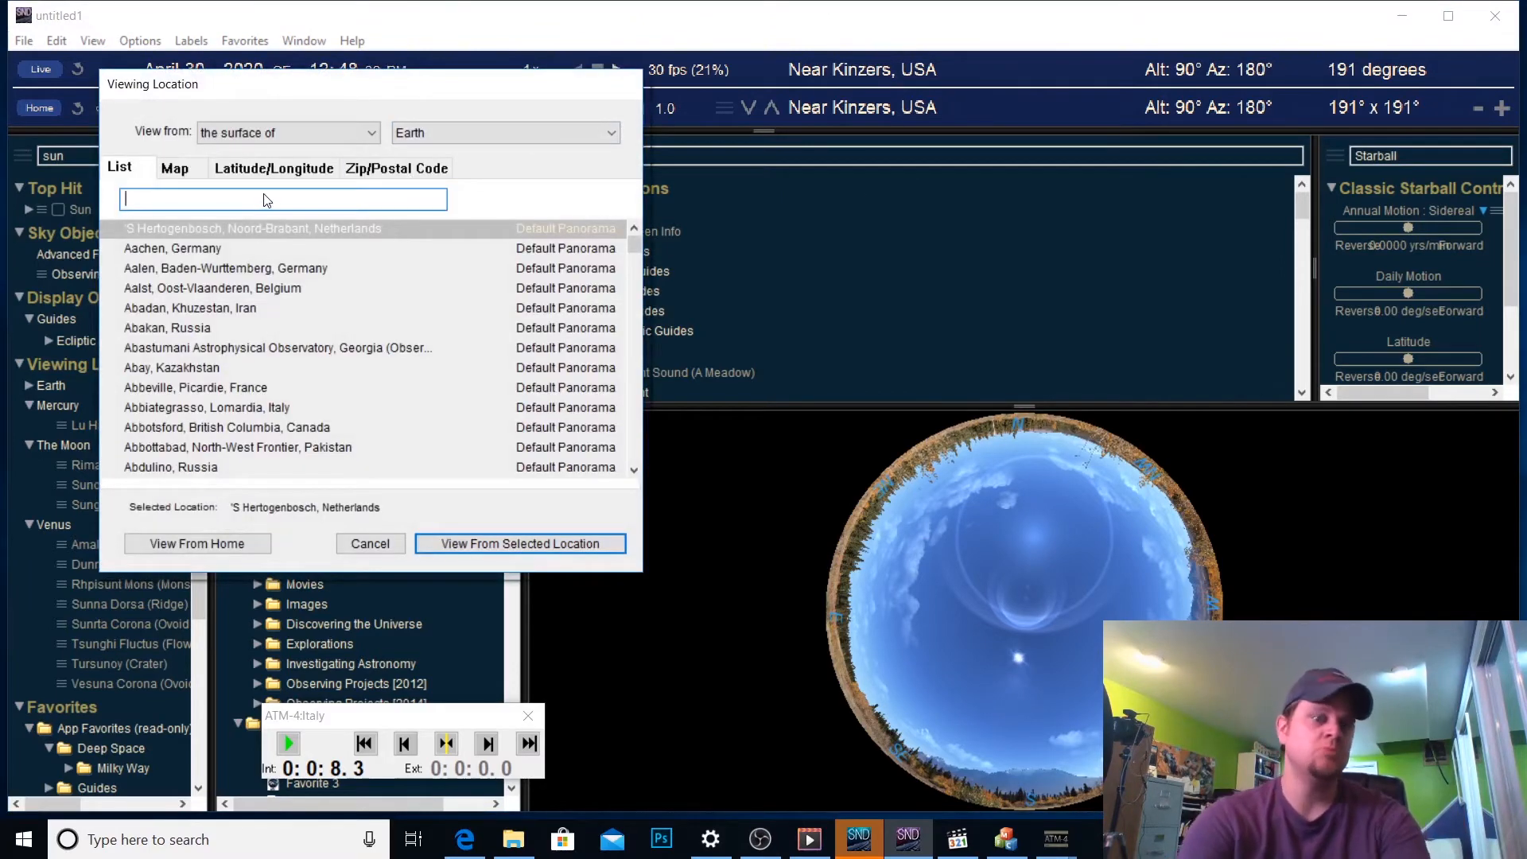
text(Rome)
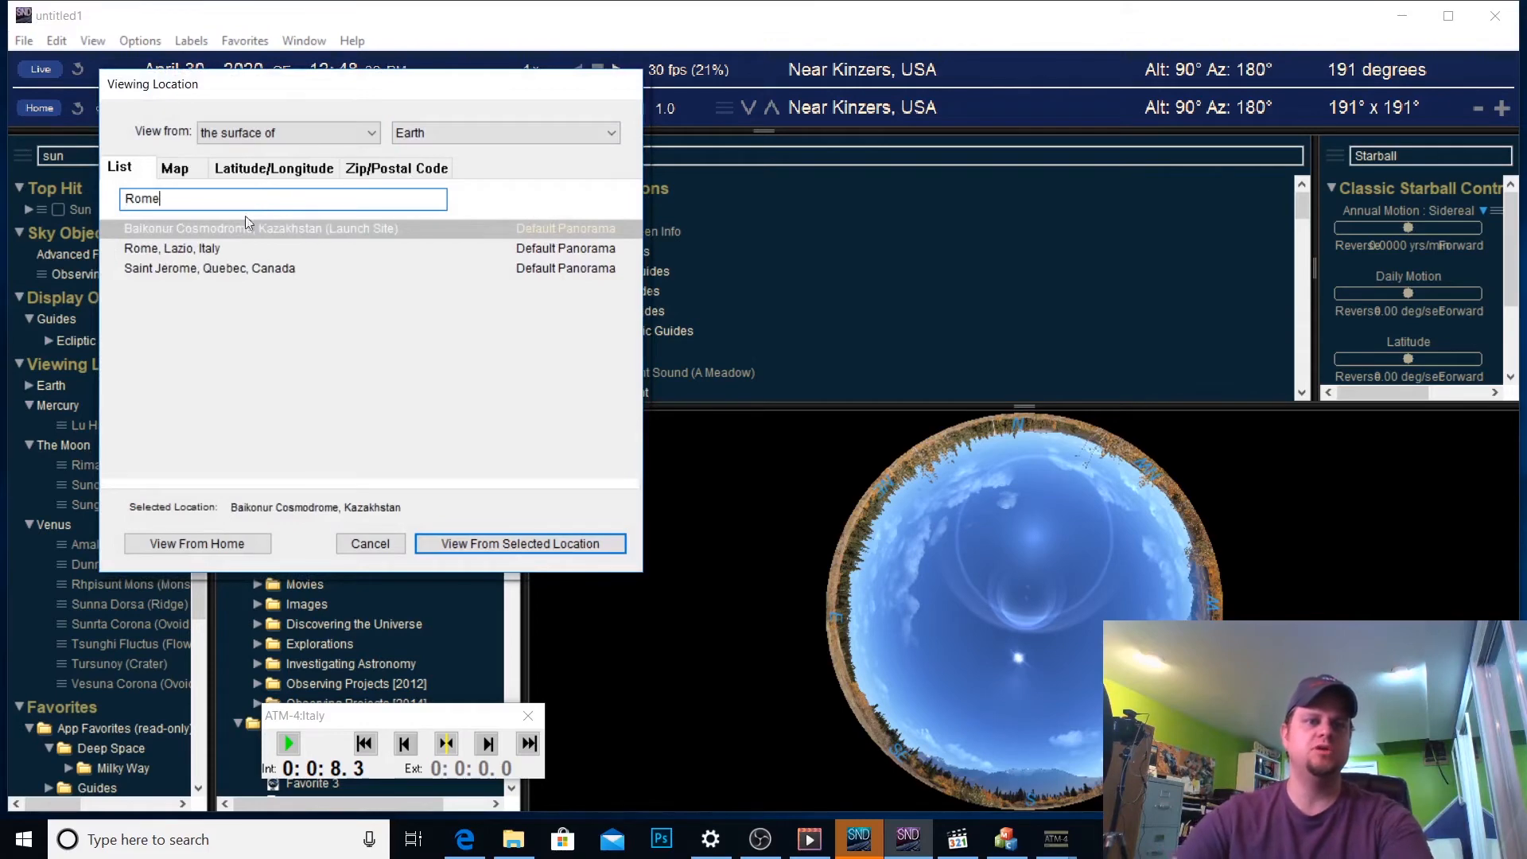
click(231, 252)
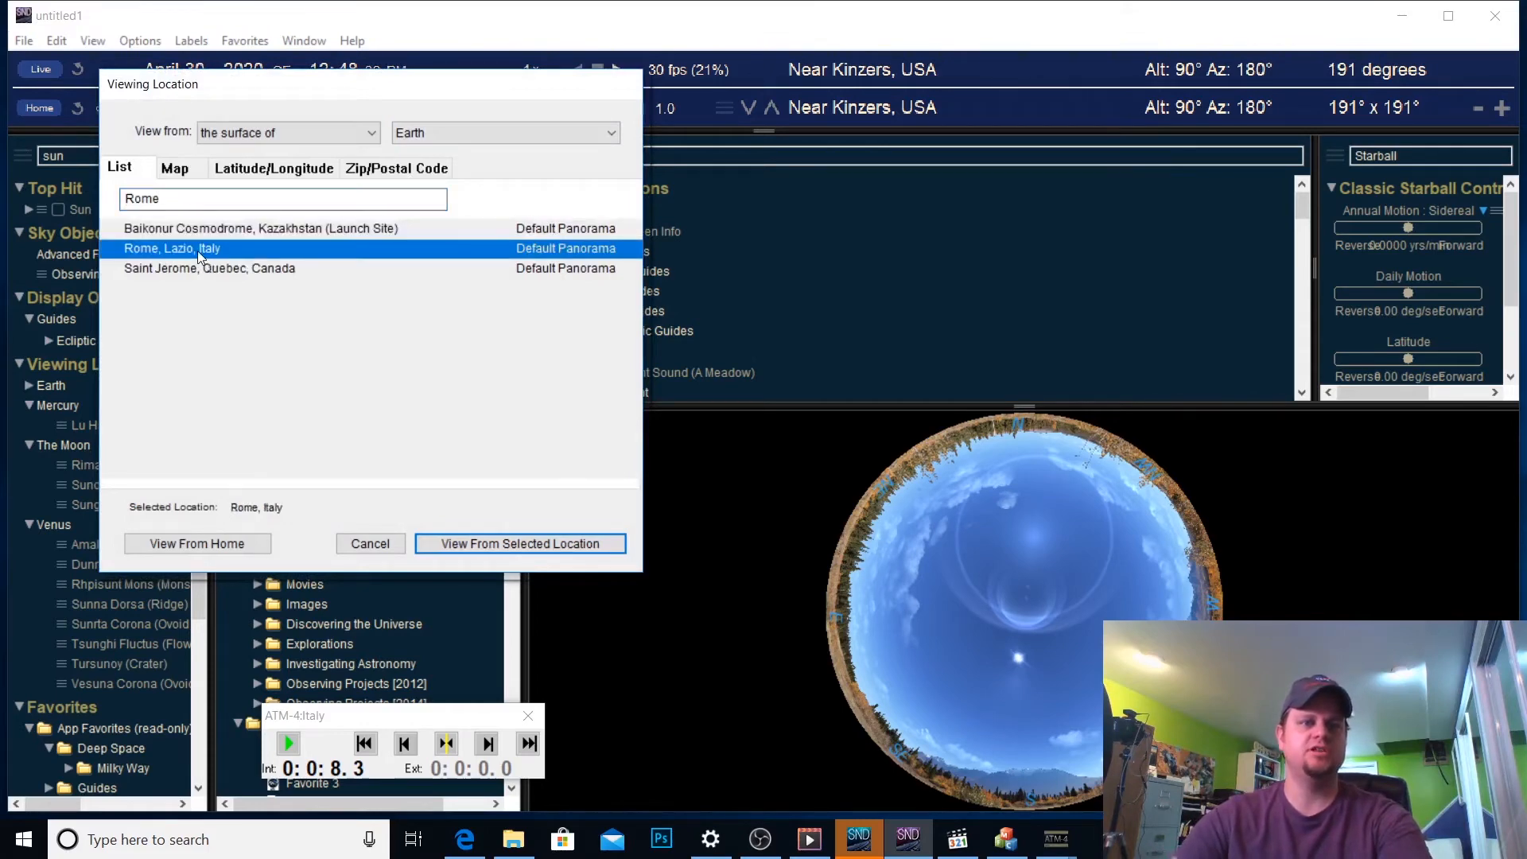
double_click(197, 250)
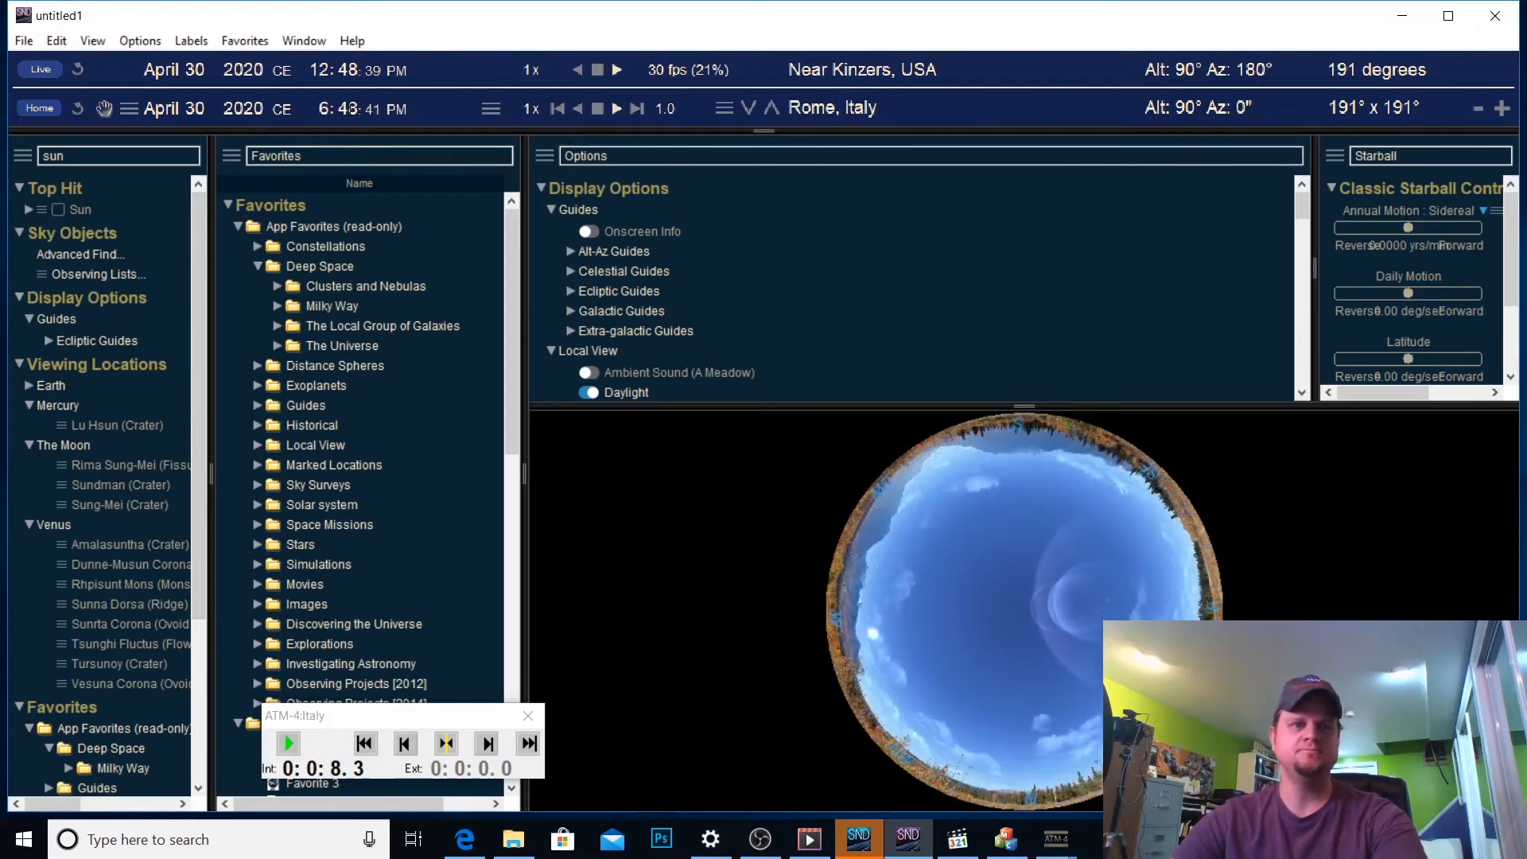
drag(319, 109, 358, 112)
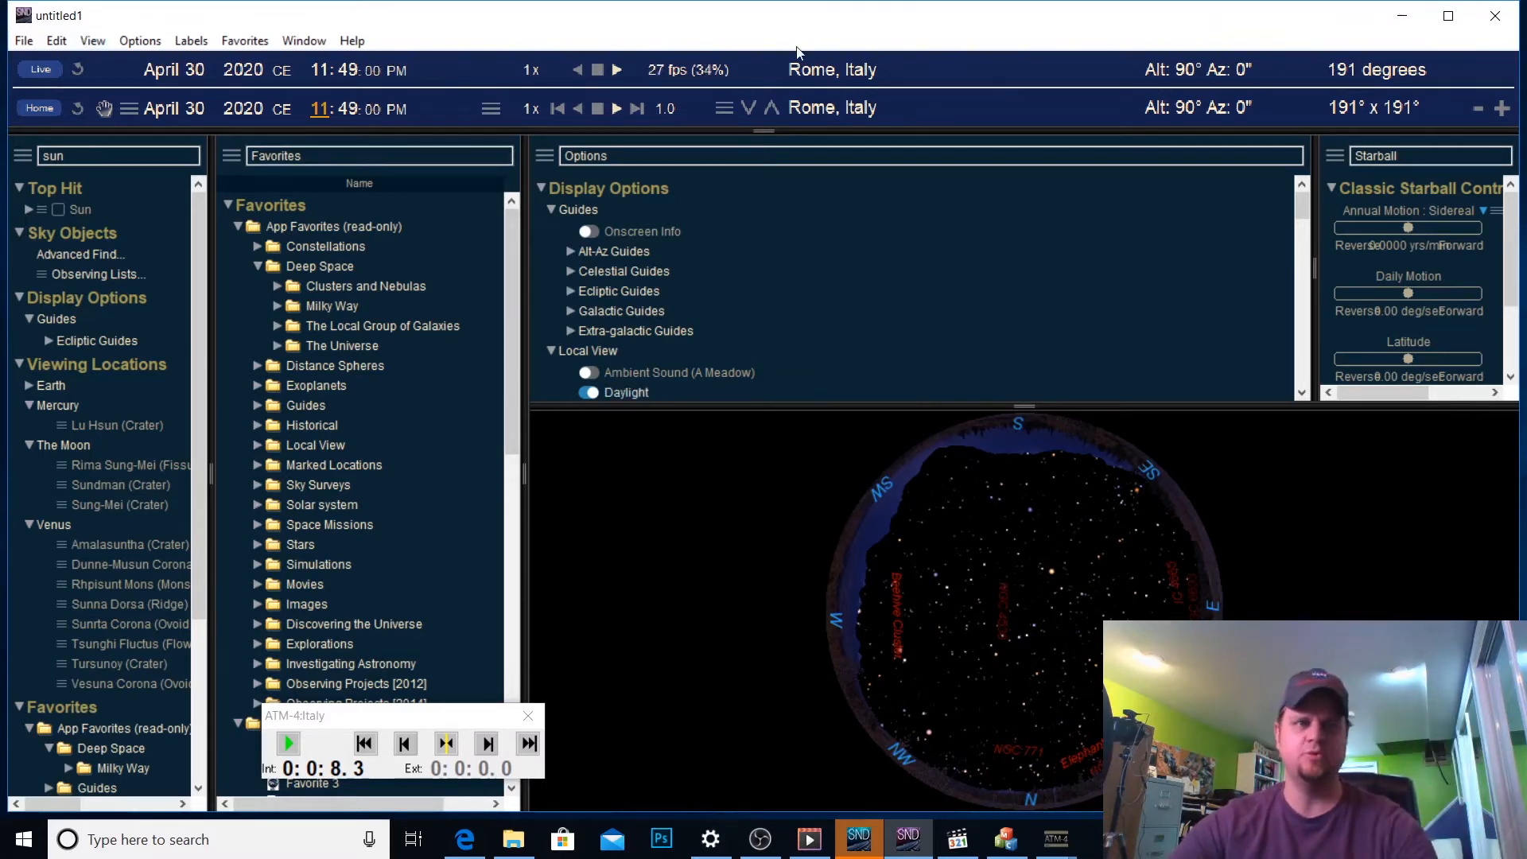
Save the current Rome night sky as a new favorite named Italy01
click(255, 43)
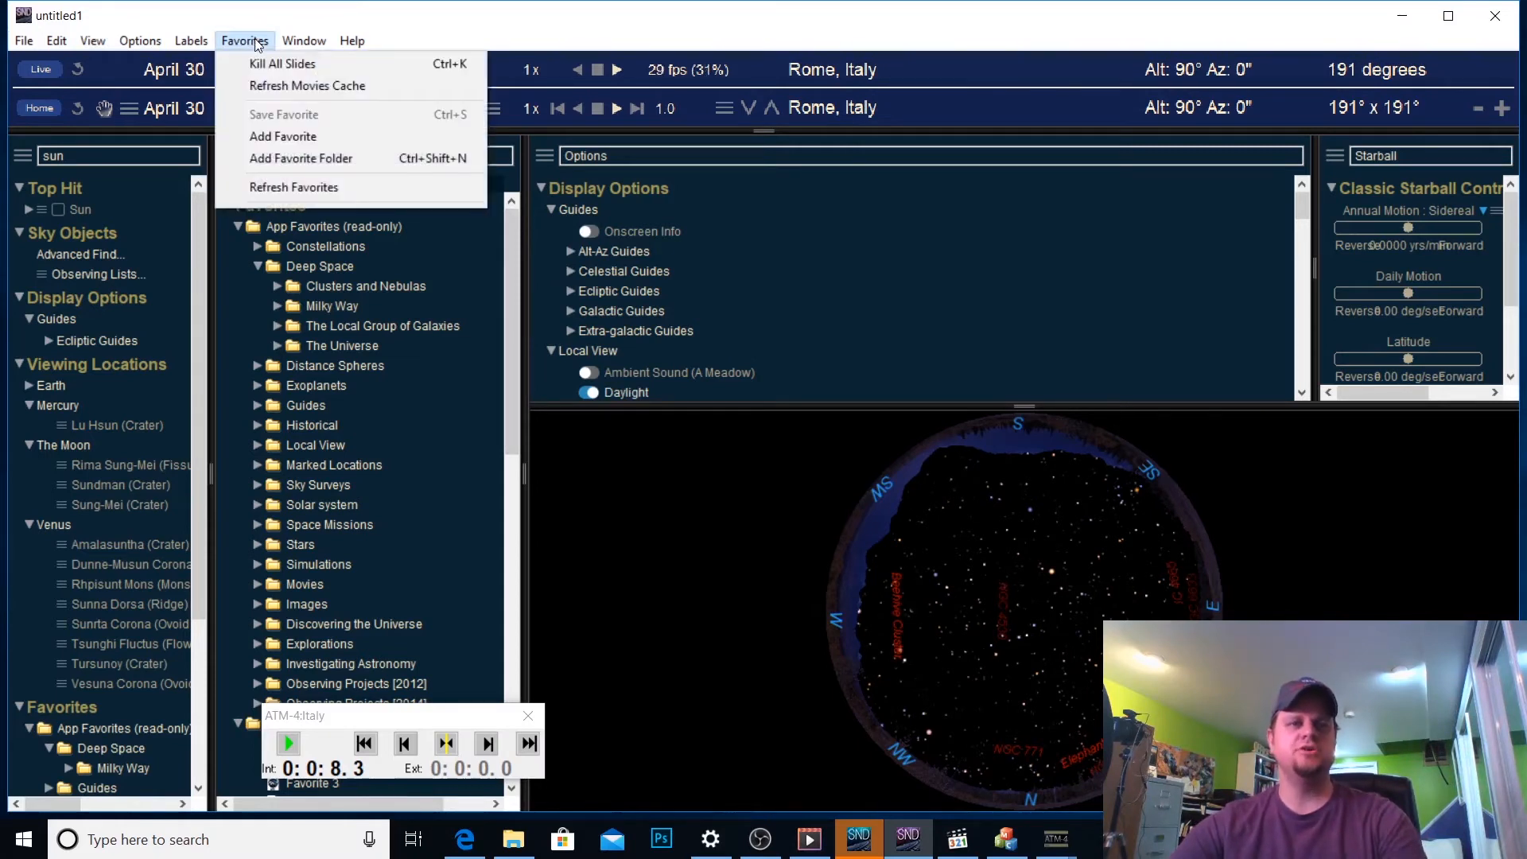
click(275, 140)
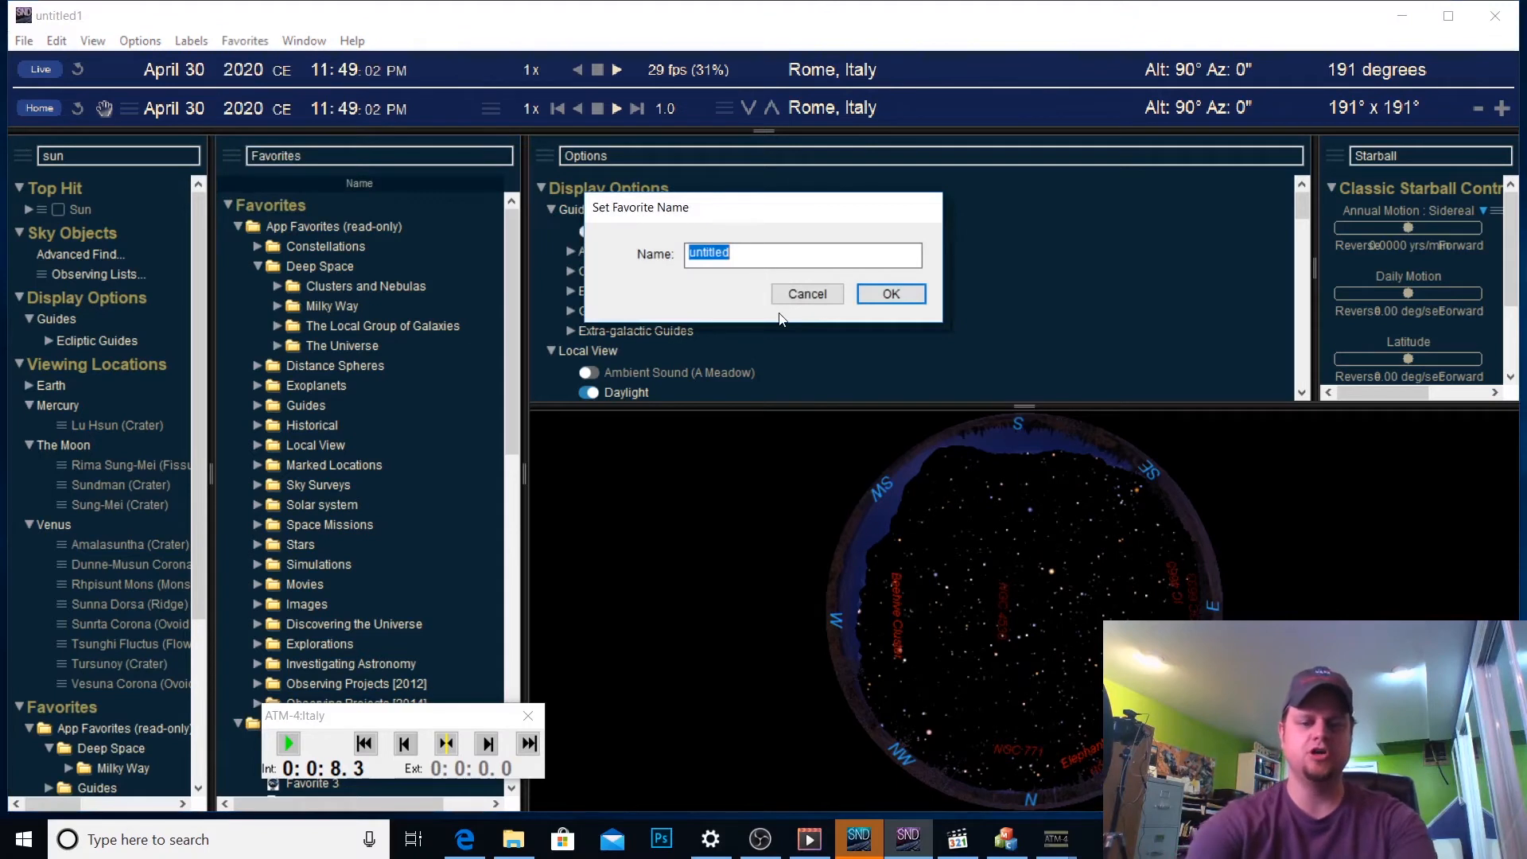
key(BackSpace)
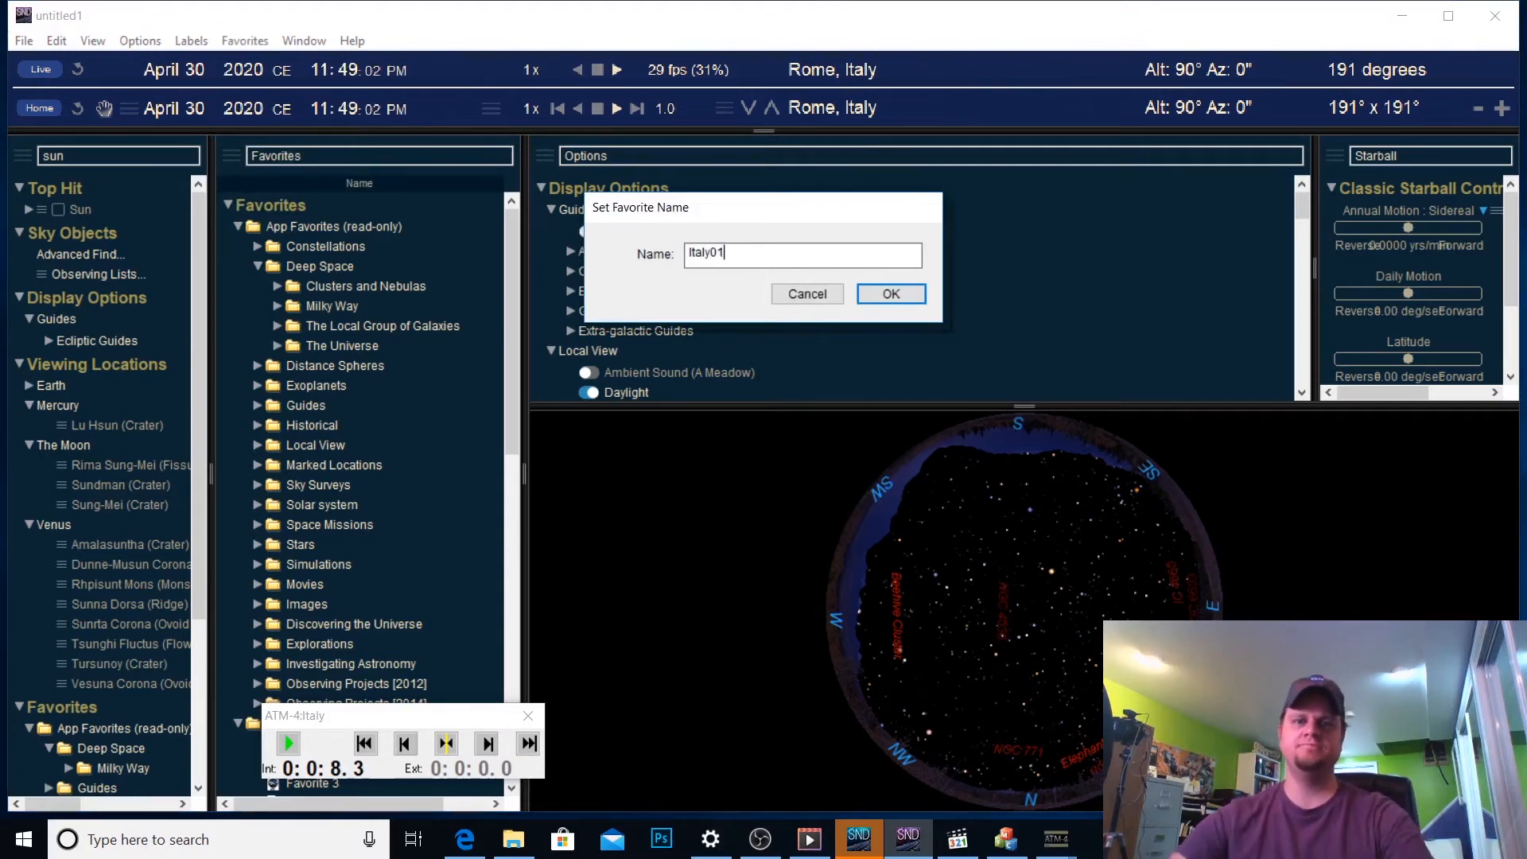
text(Italy01)
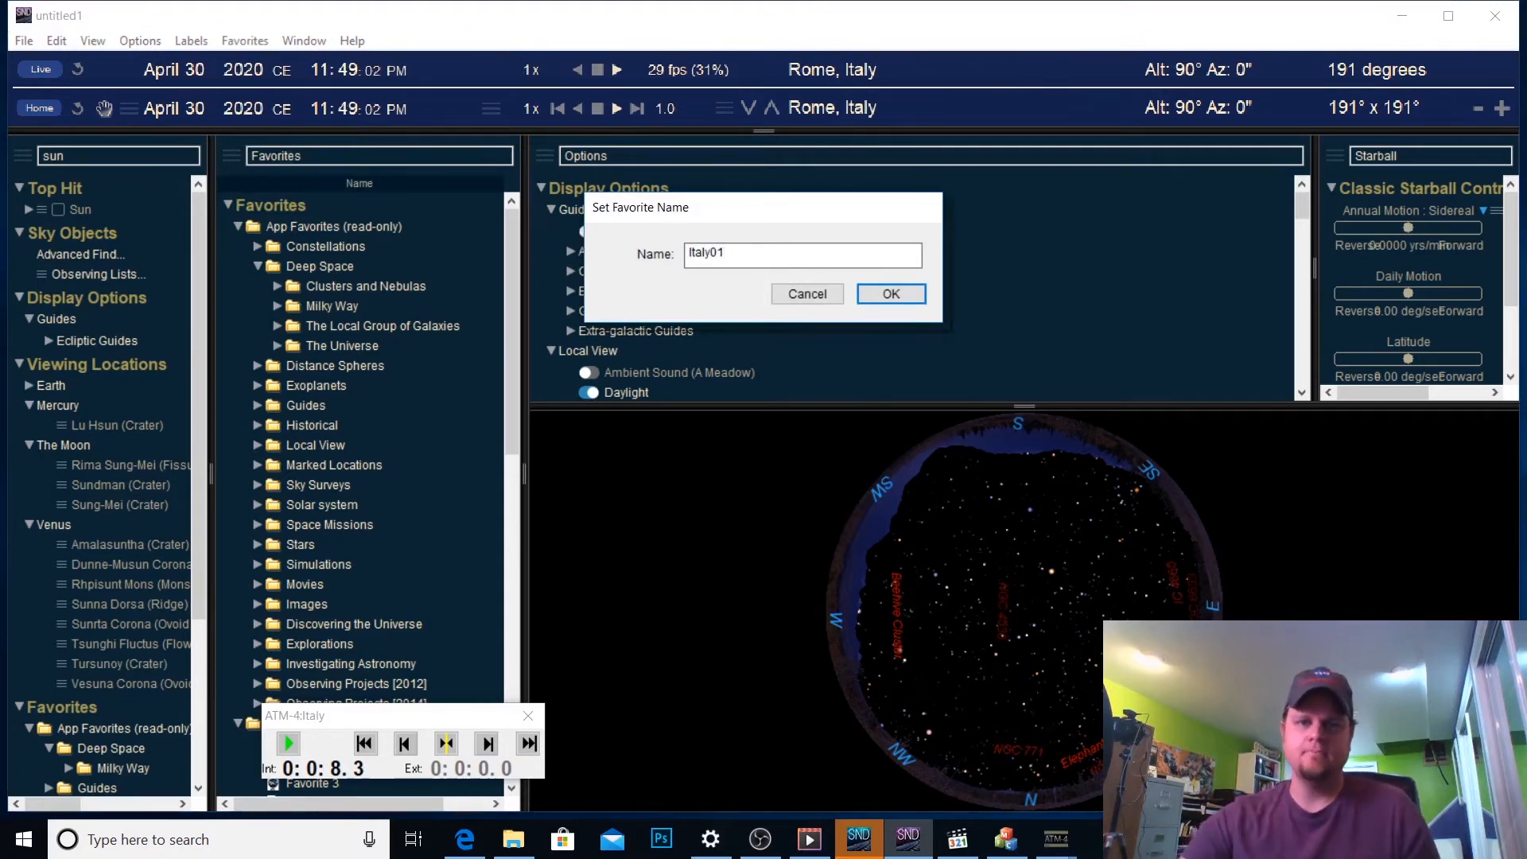
click(907, 297)
Move the ATM-4 playback controls clear of the favorites list and load Italy01 from the User Favorites
drag(351, 719, 726, 727)
scroll(383, 566, down, 6)
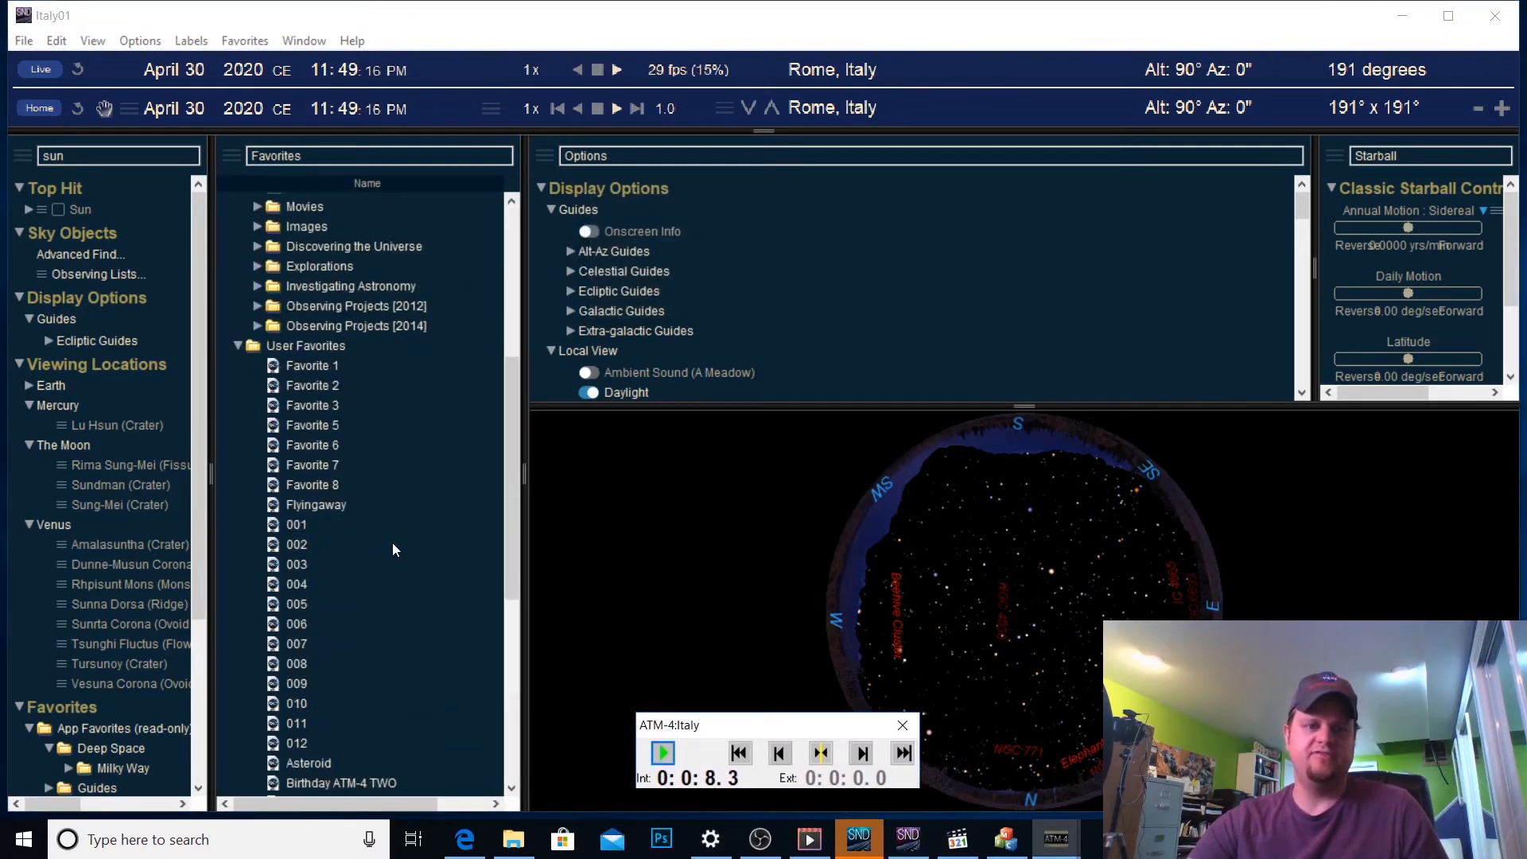
scroll(392, 543, down, 7)
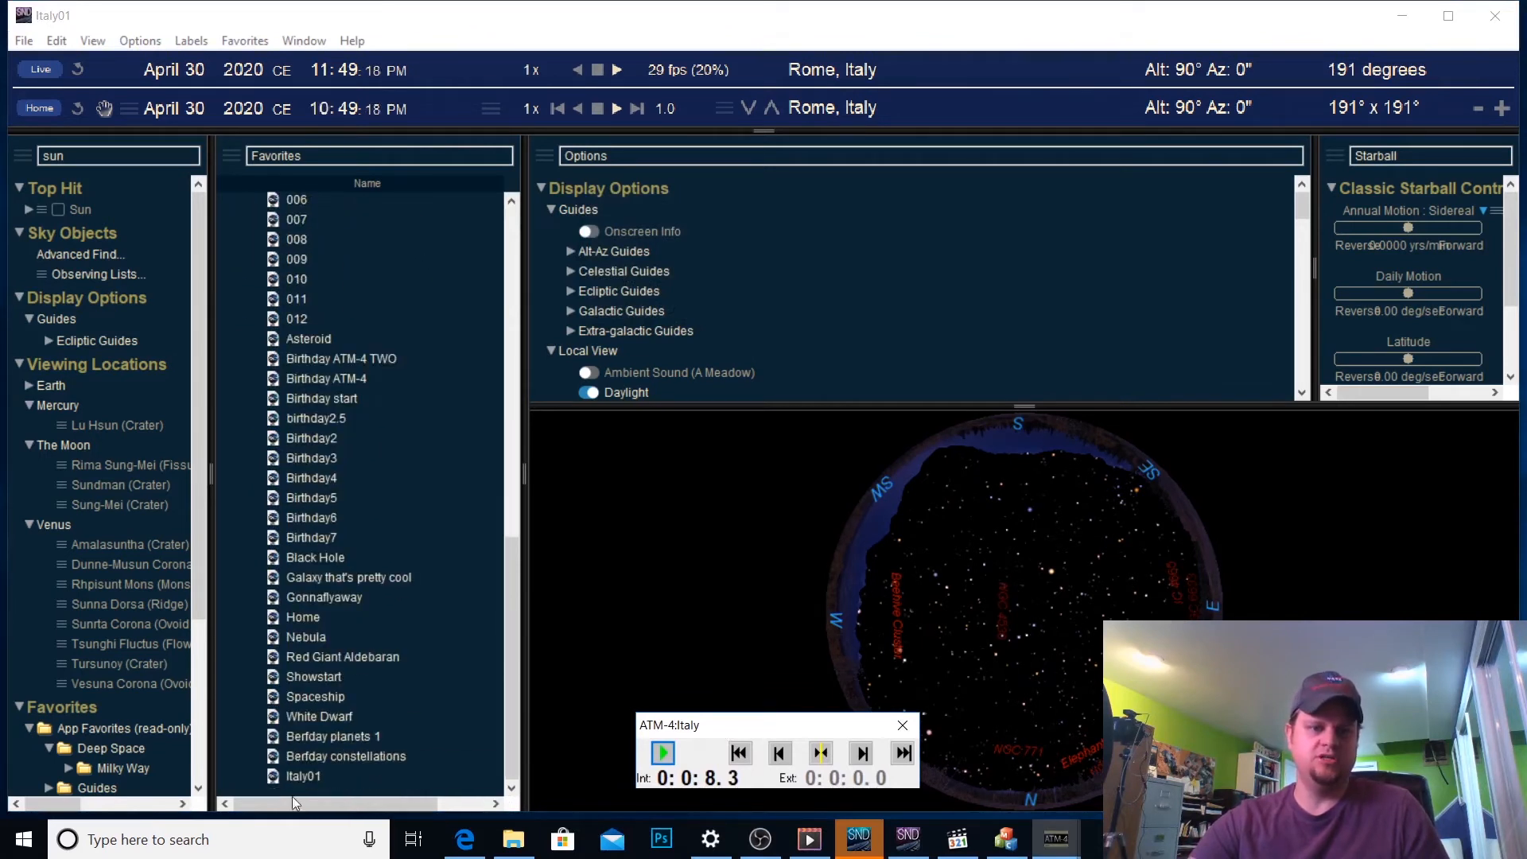
click(308, 776)
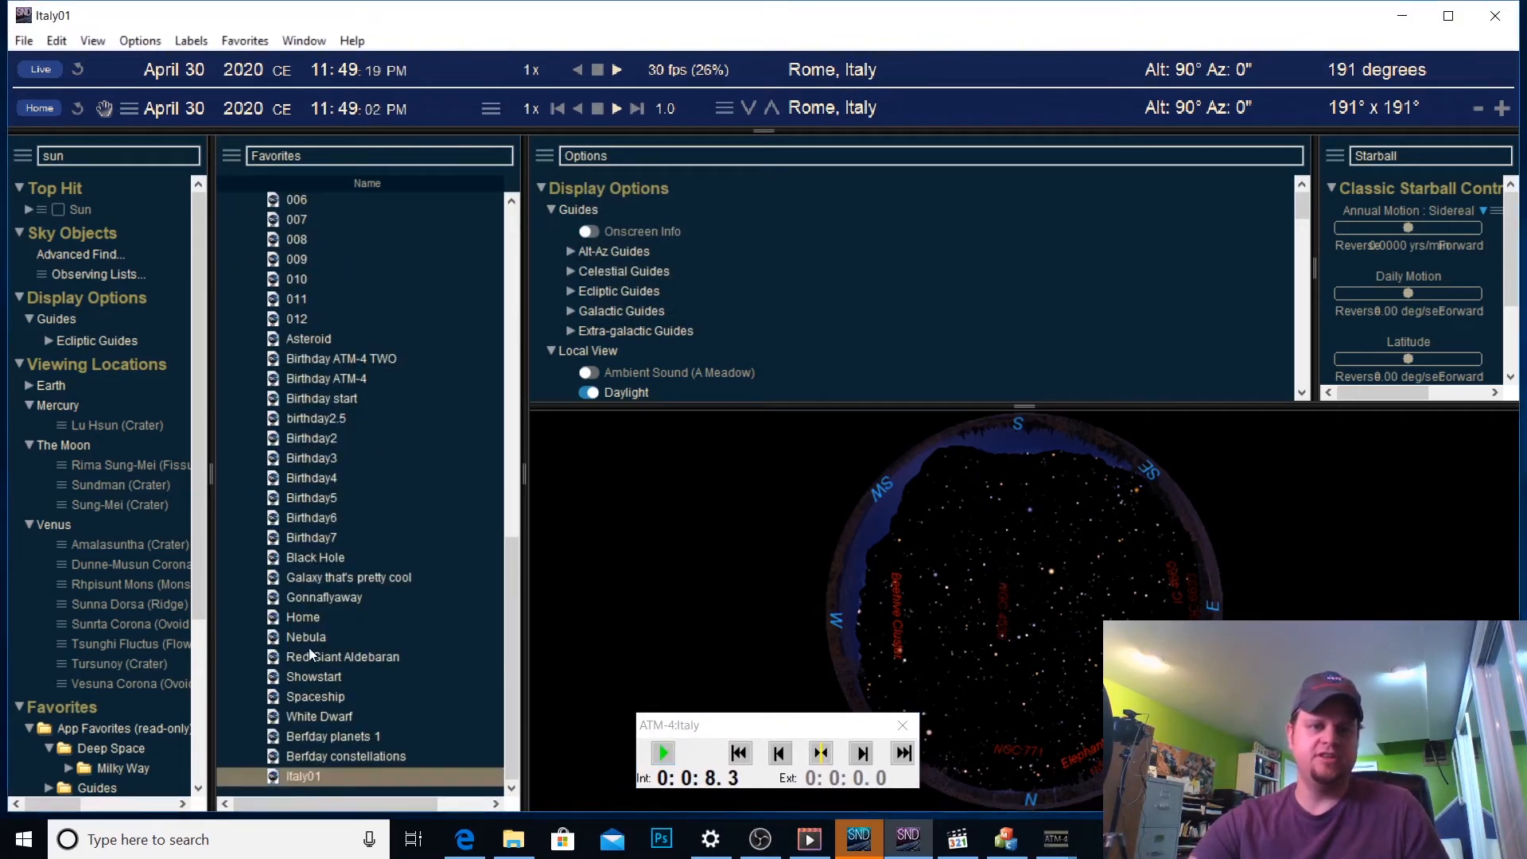
Look through the User Favorites list and refresh the favorites
scroll(309, 647, up, 3)
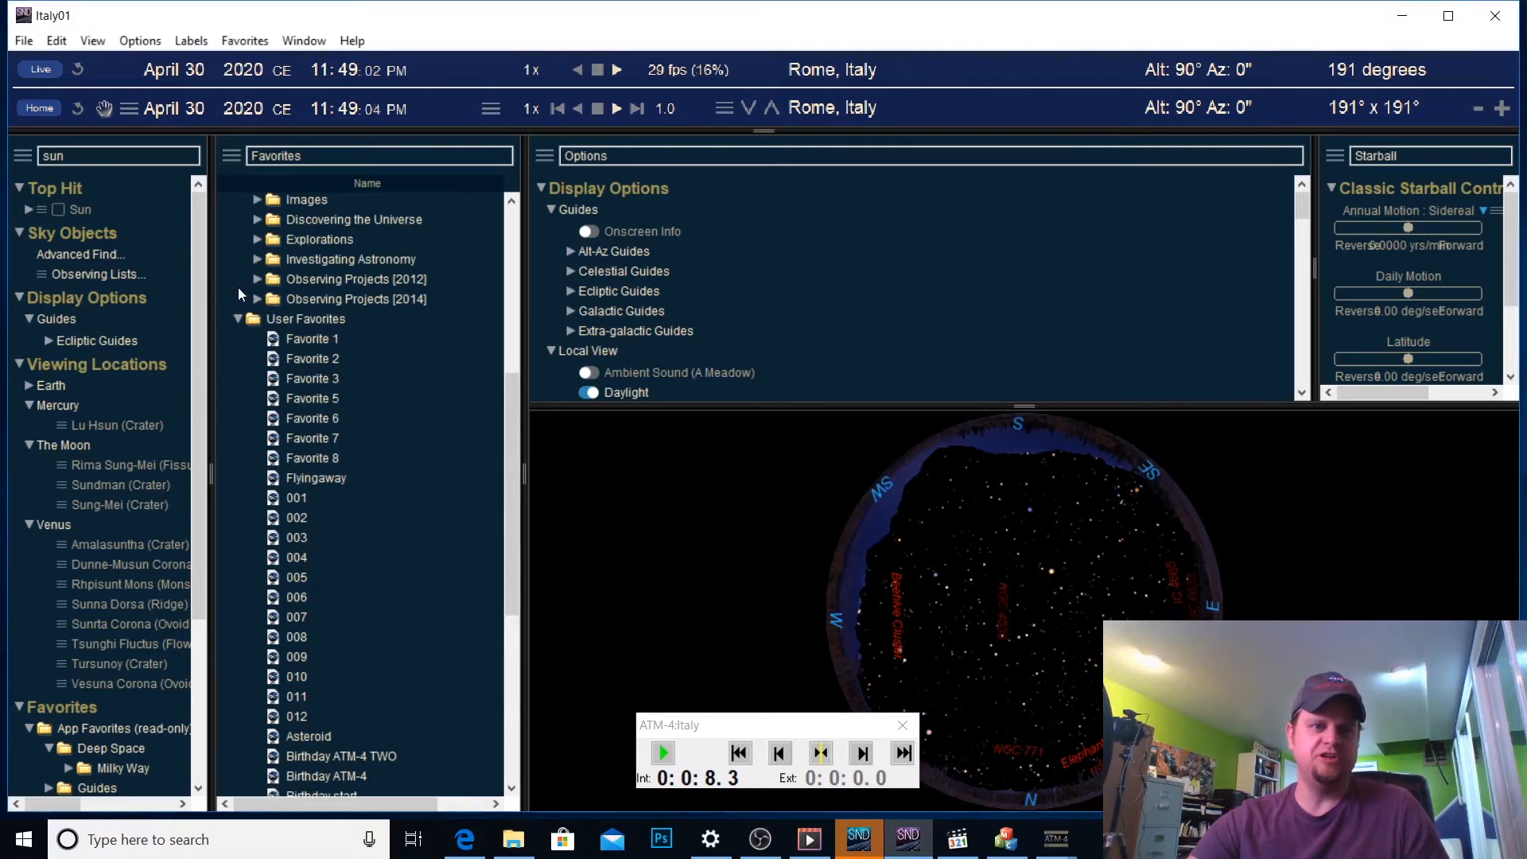
scroll(390, 611, down, 7)
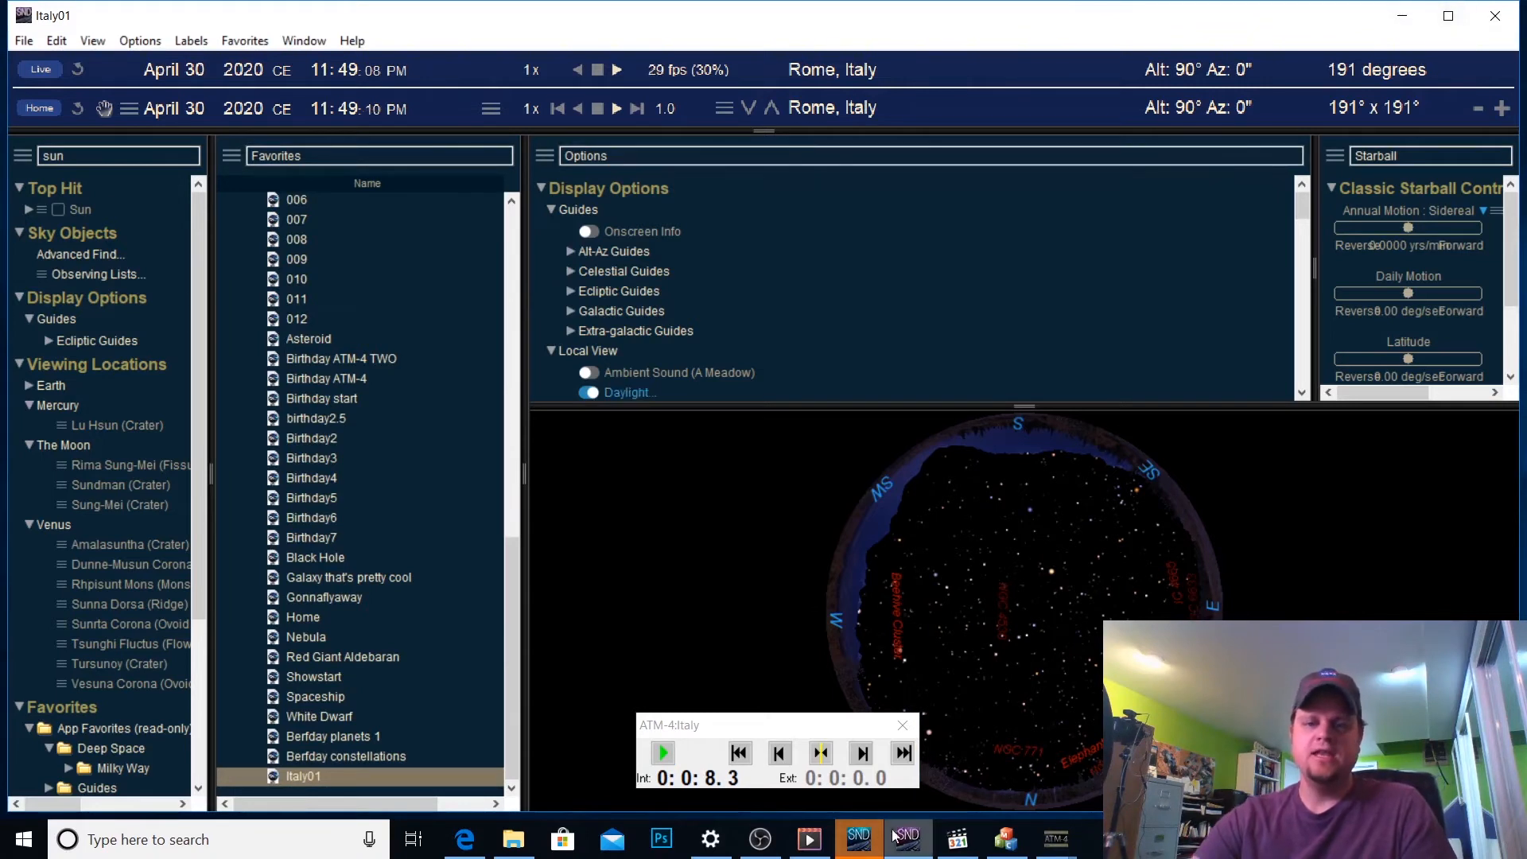
click(244, 40)
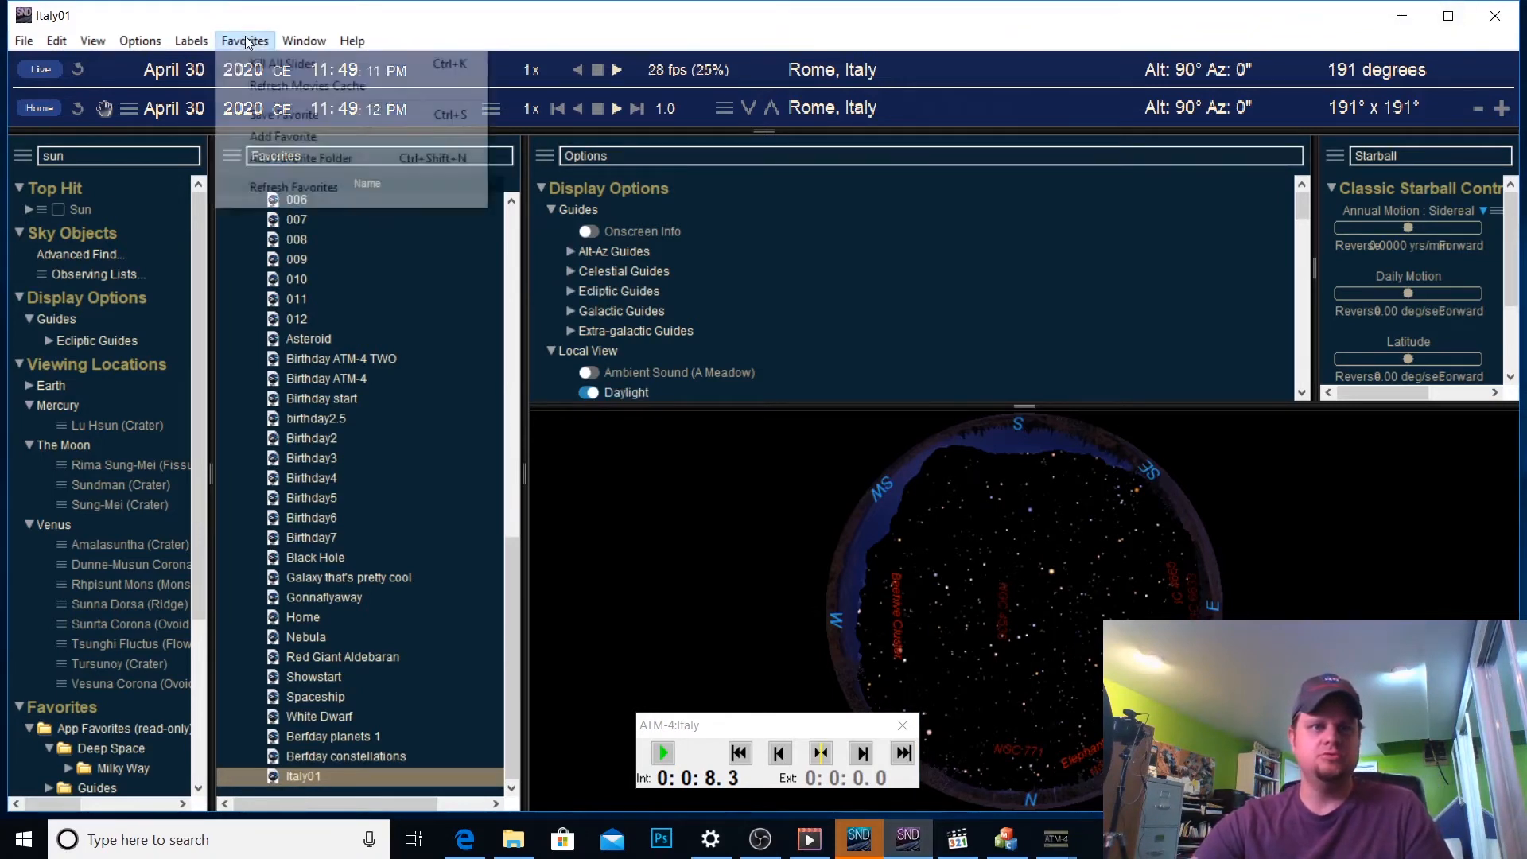
click(284, 187)
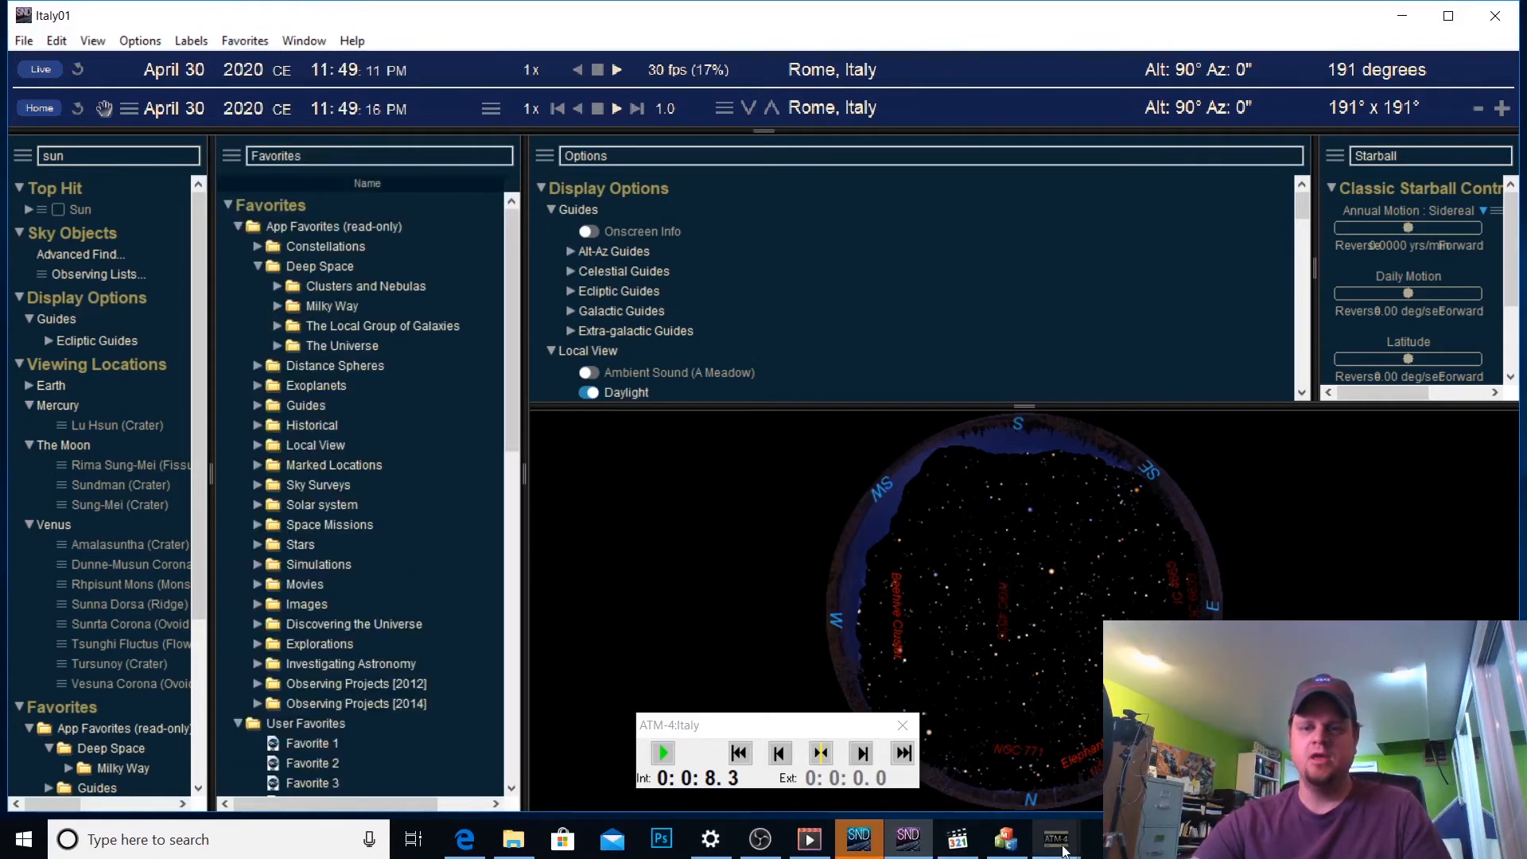
Switch back to ATM-4 and open the cue palette for the Starry Night track at 8 seconds 3 frames
mouse_move(1063, 849)
click(988, 773)
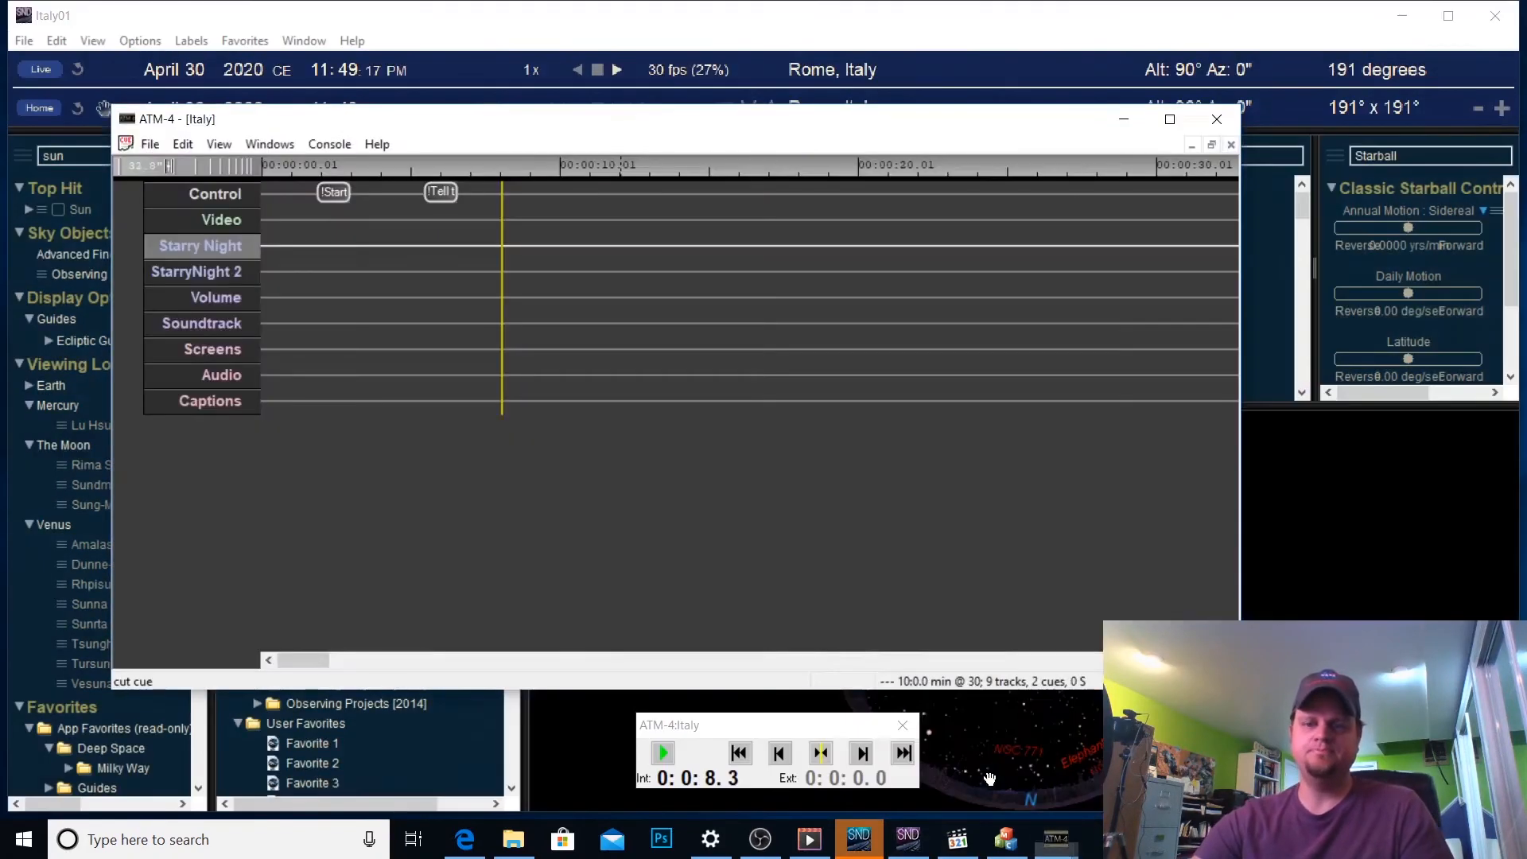
click(502, 236)
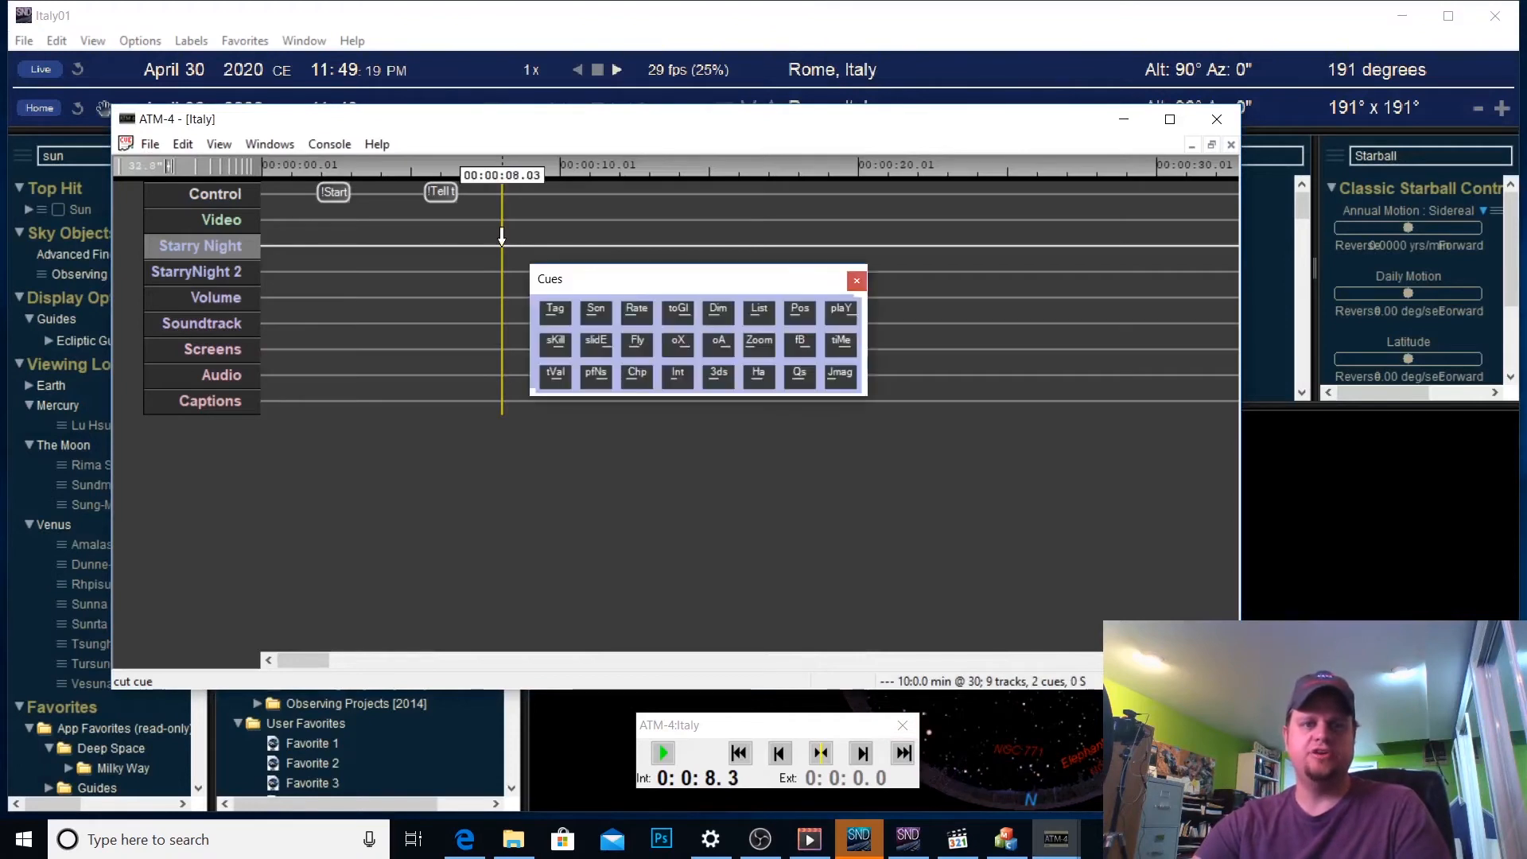
Start a Load Favorite cue on the Starry Night track and choose Italy01.snf as its favorite
click(598, 316)
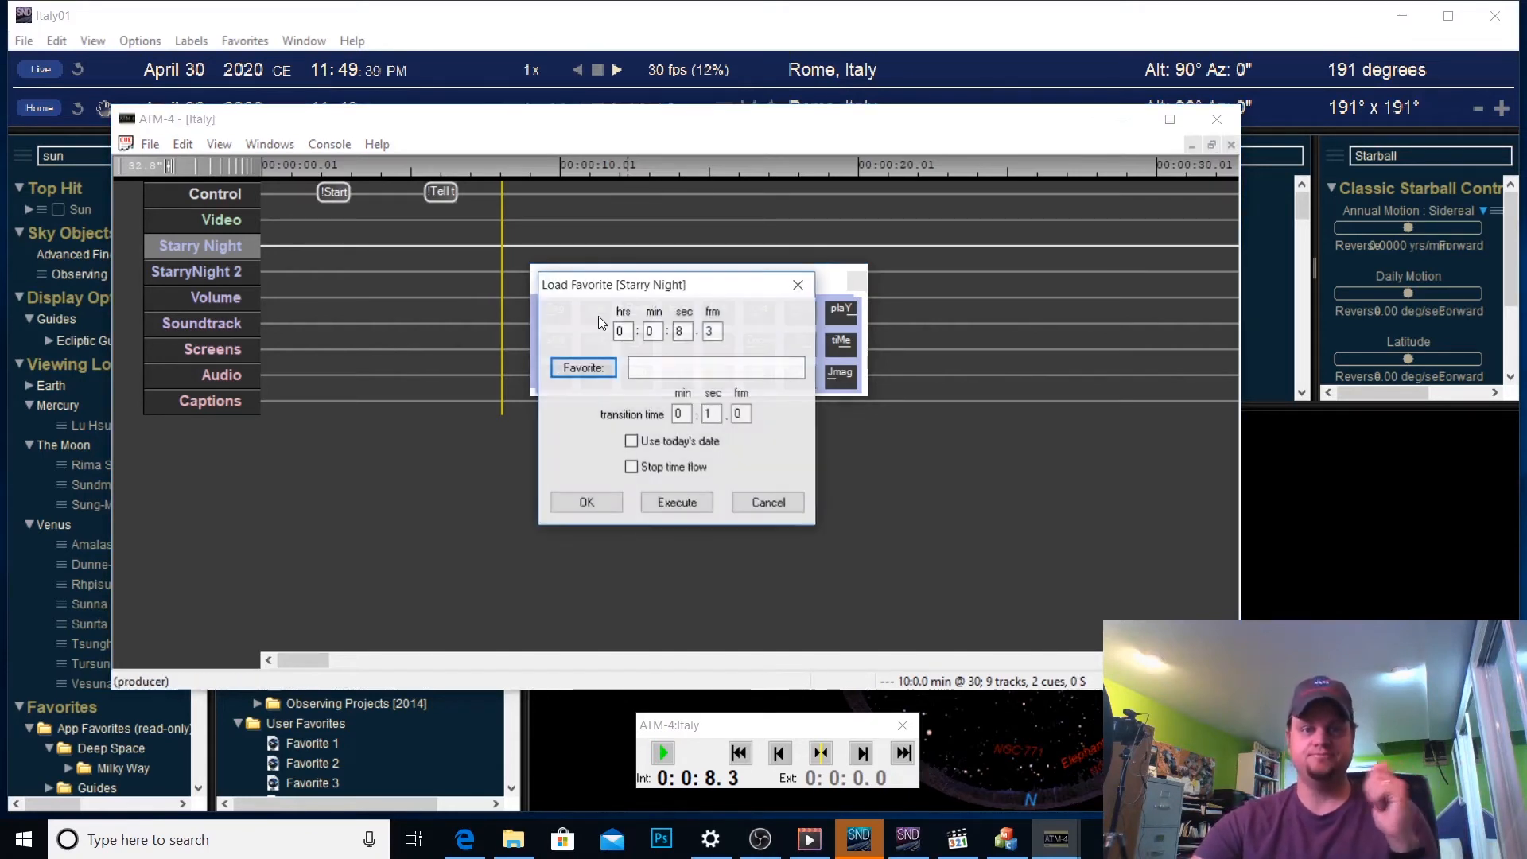
click(603, 366)
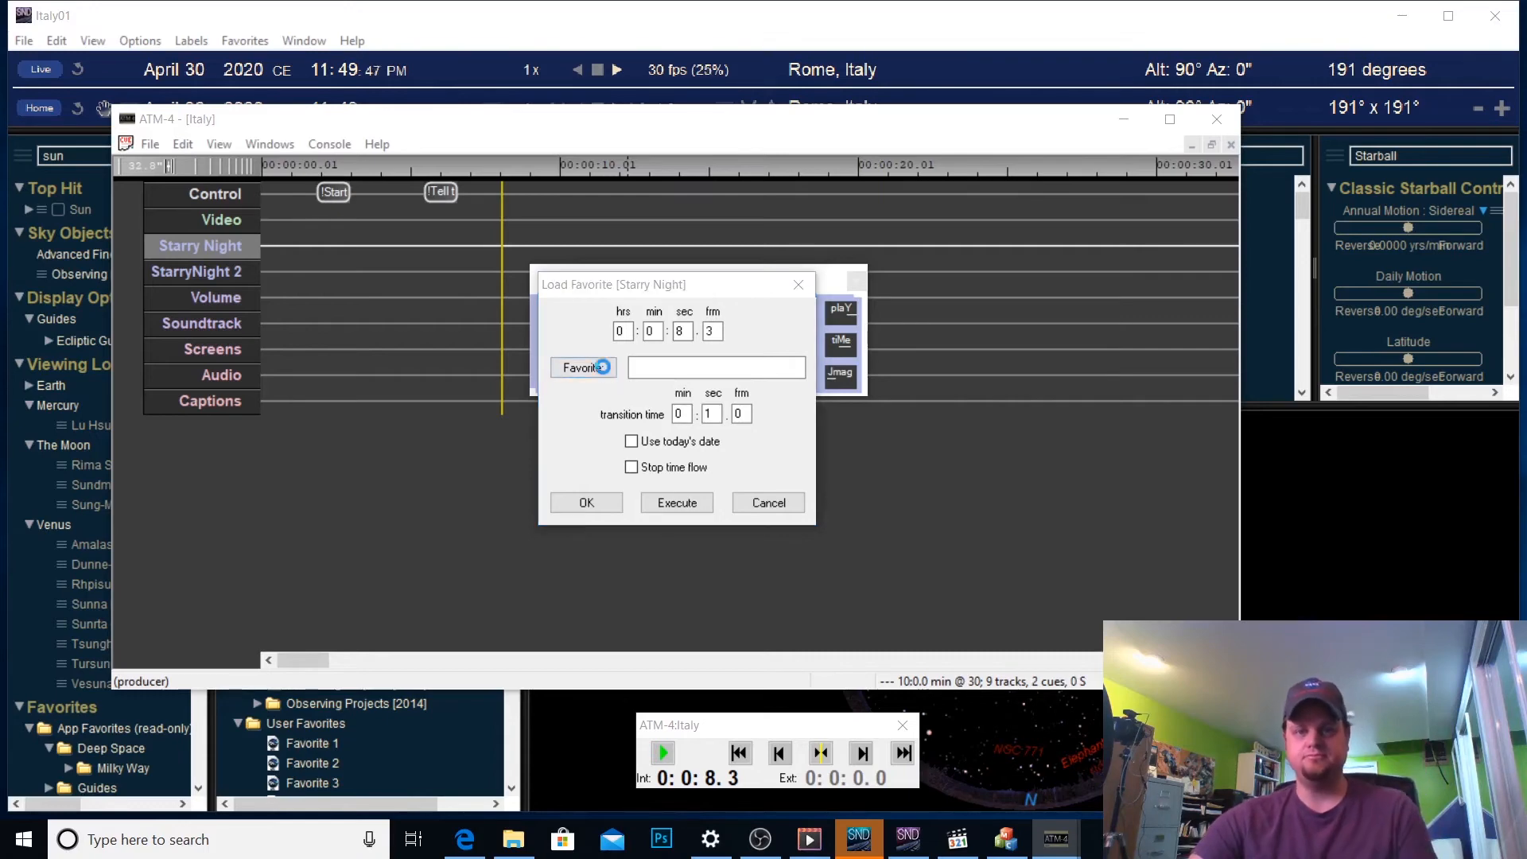
scroll(904, 588, down, 20)
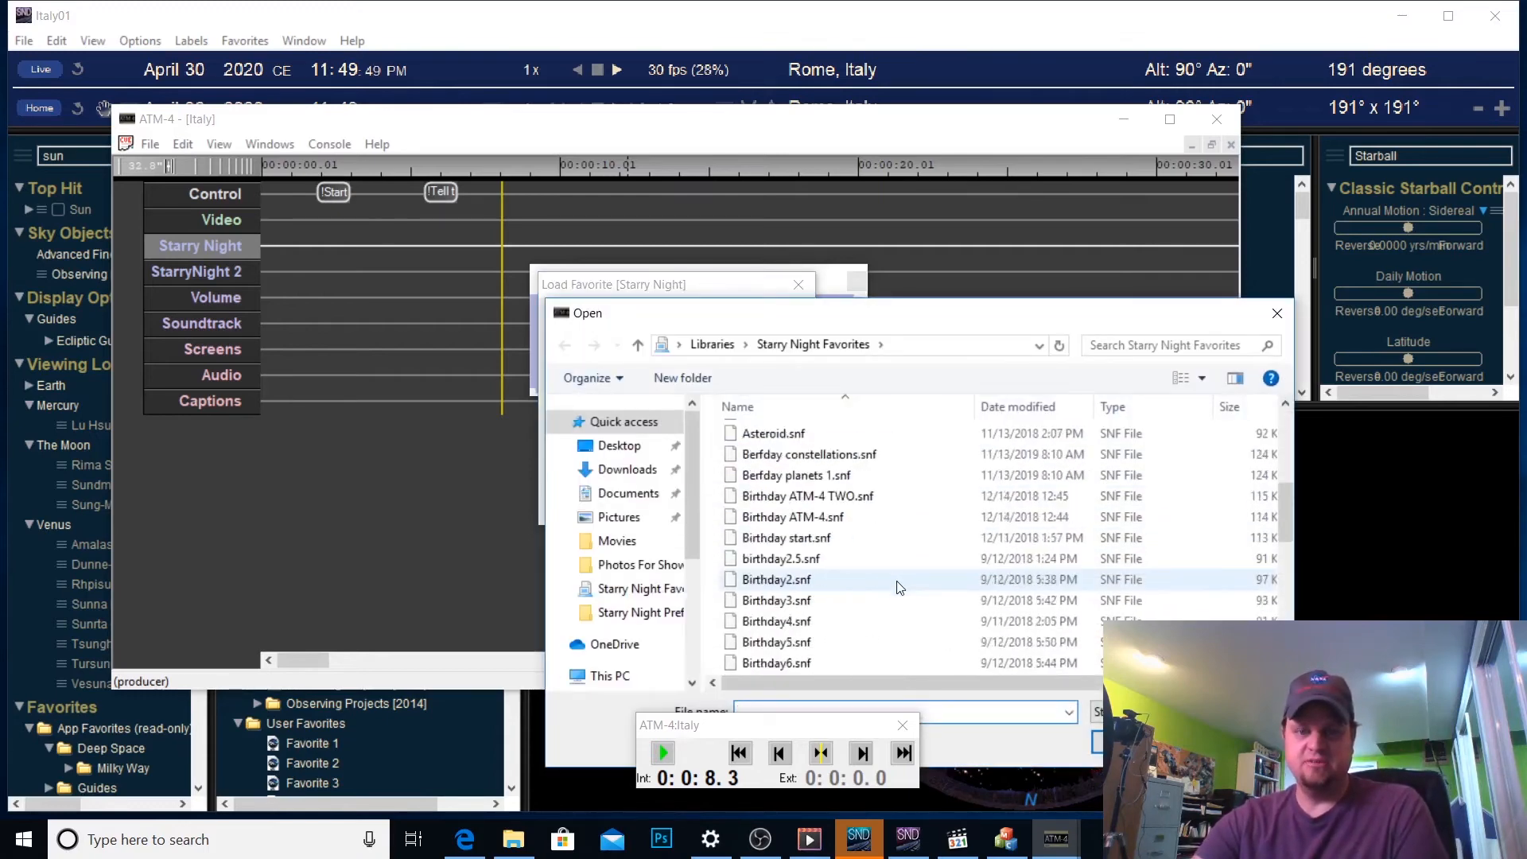
scroll(894, 566, down, 1)
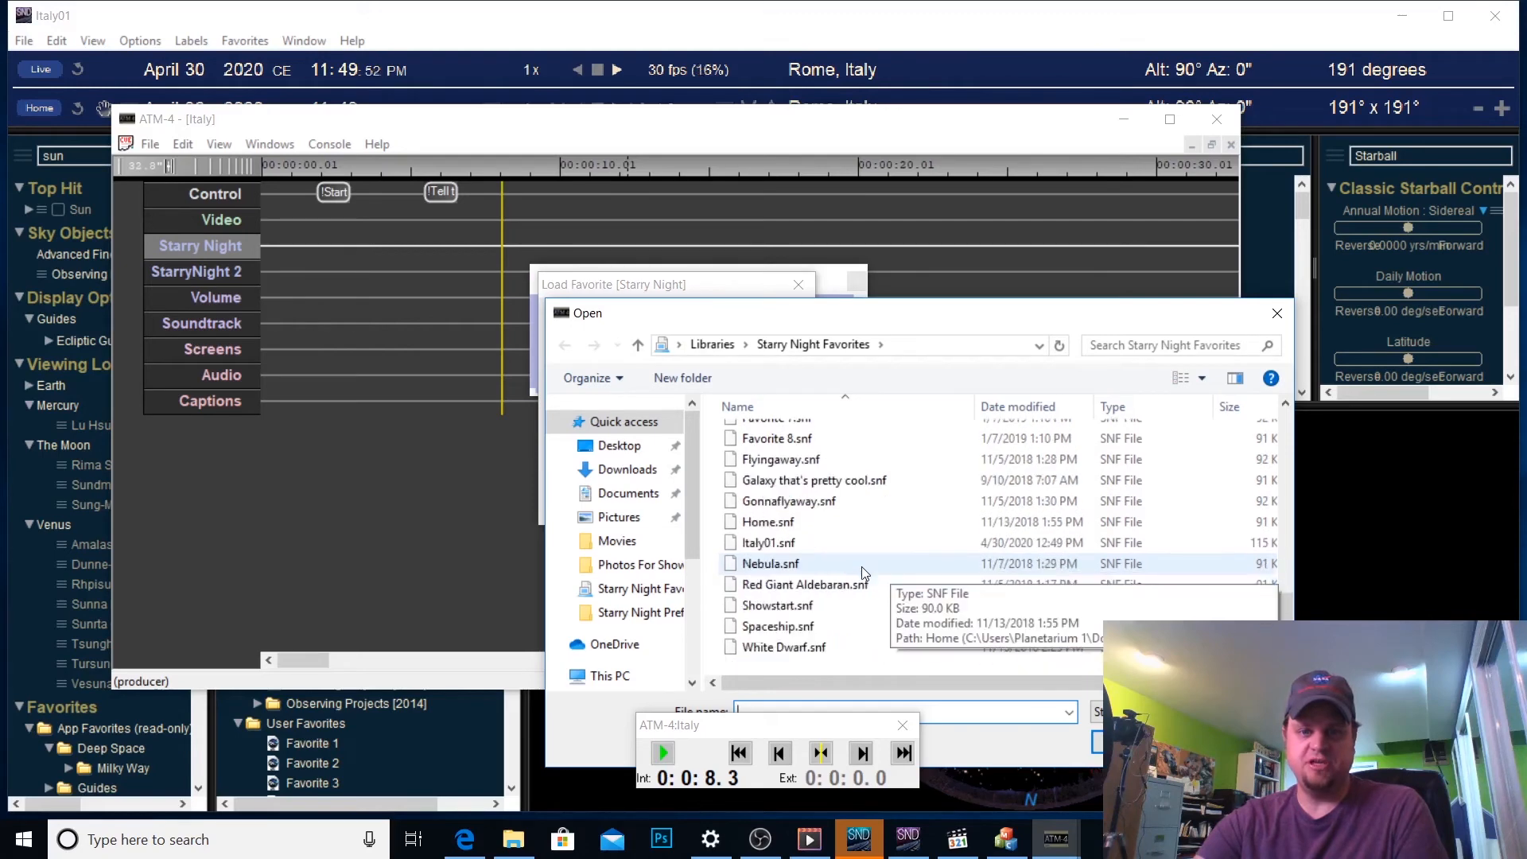
click(769, 547)
double_click(764, 544)
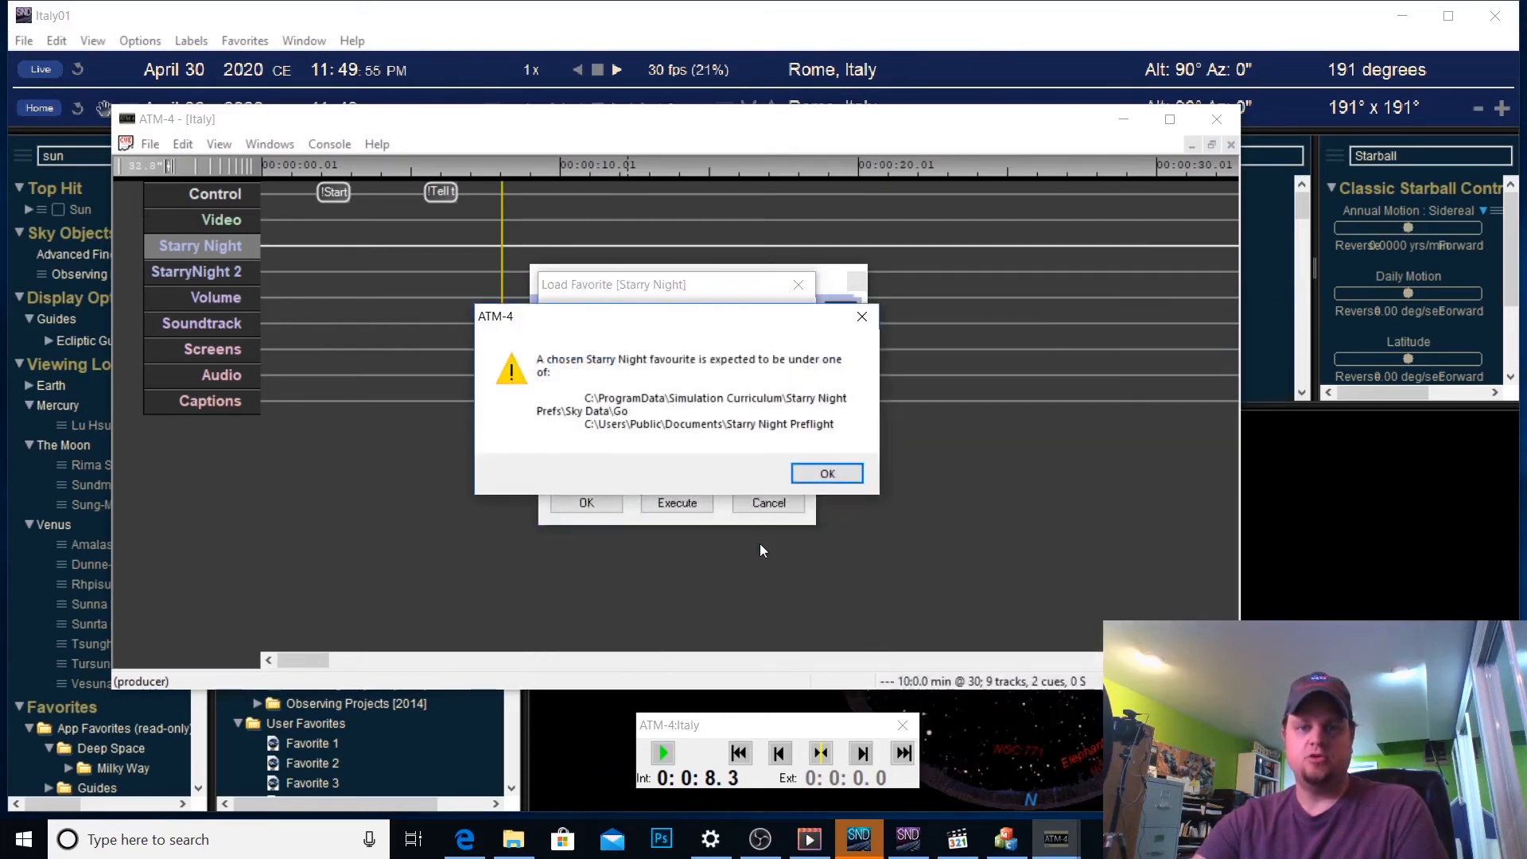
click(827, 473)
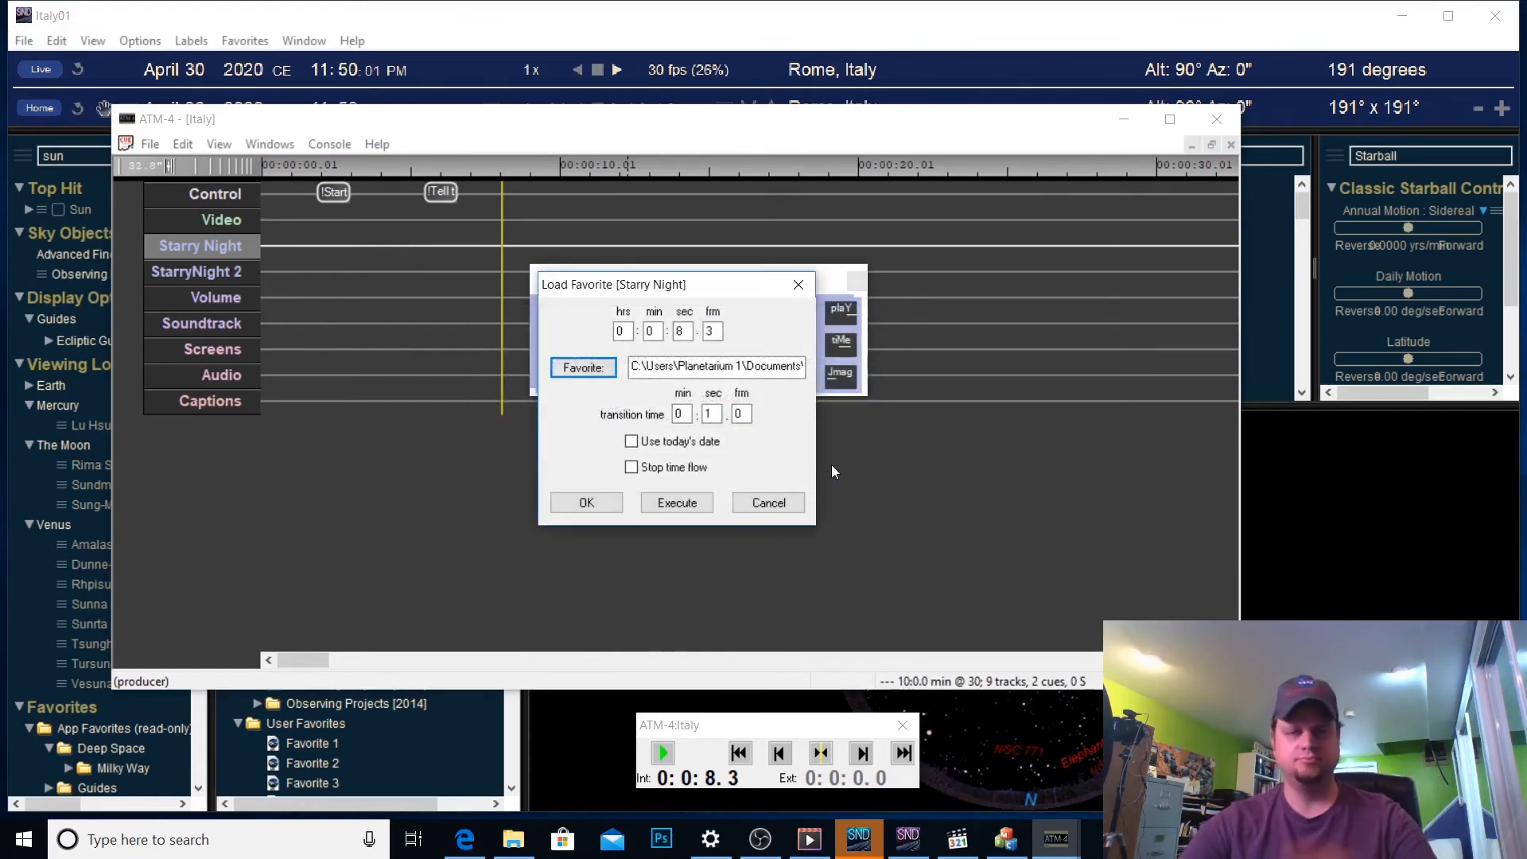
Set the Load Favorite cue's transition time to 2 seconds and insert it on the Starry Night track
double_click(705, 415)
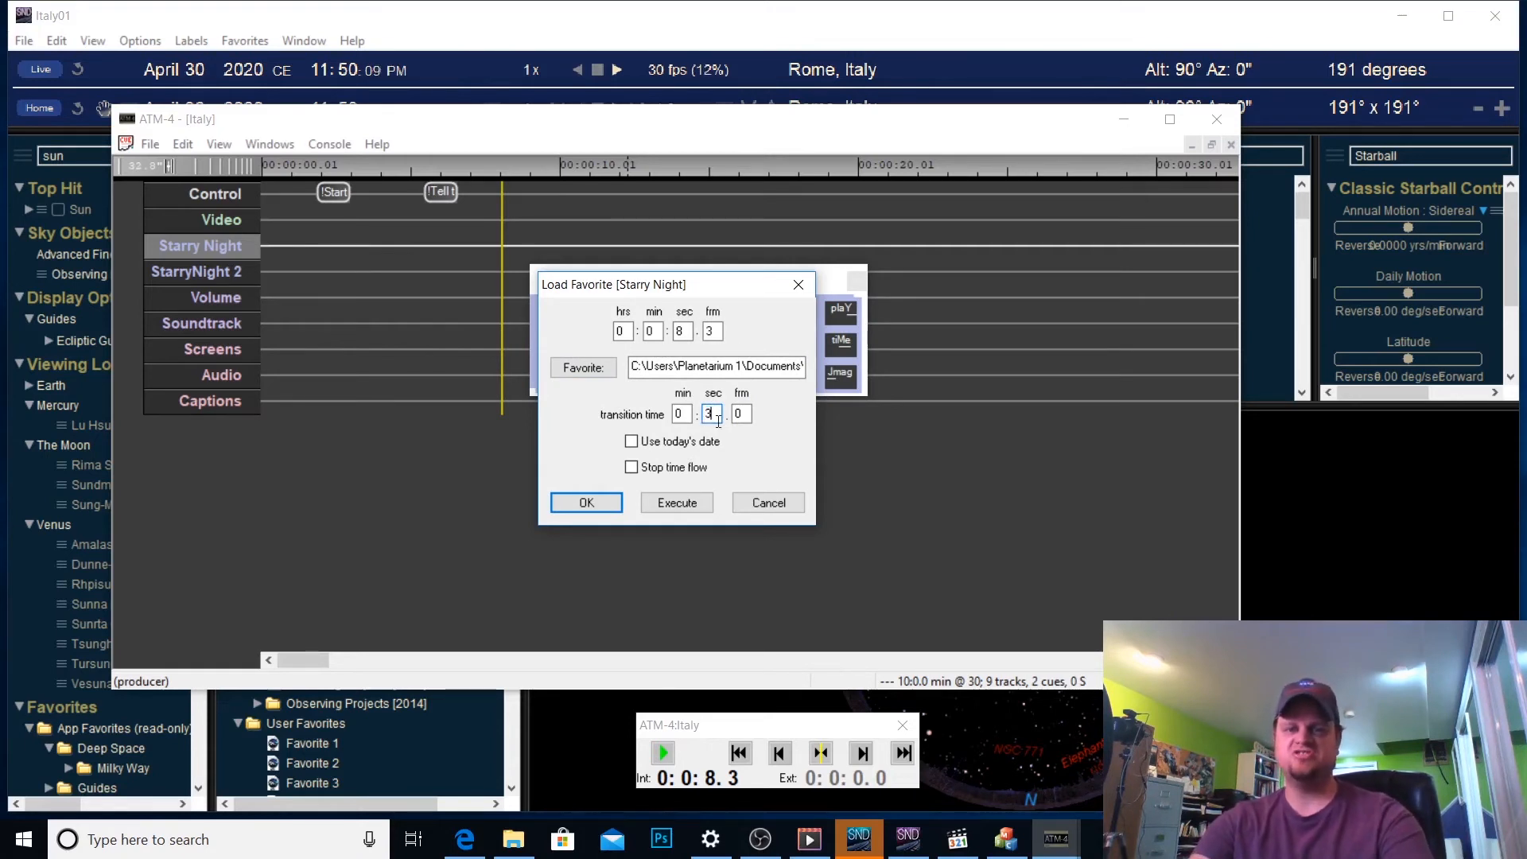
text(2)
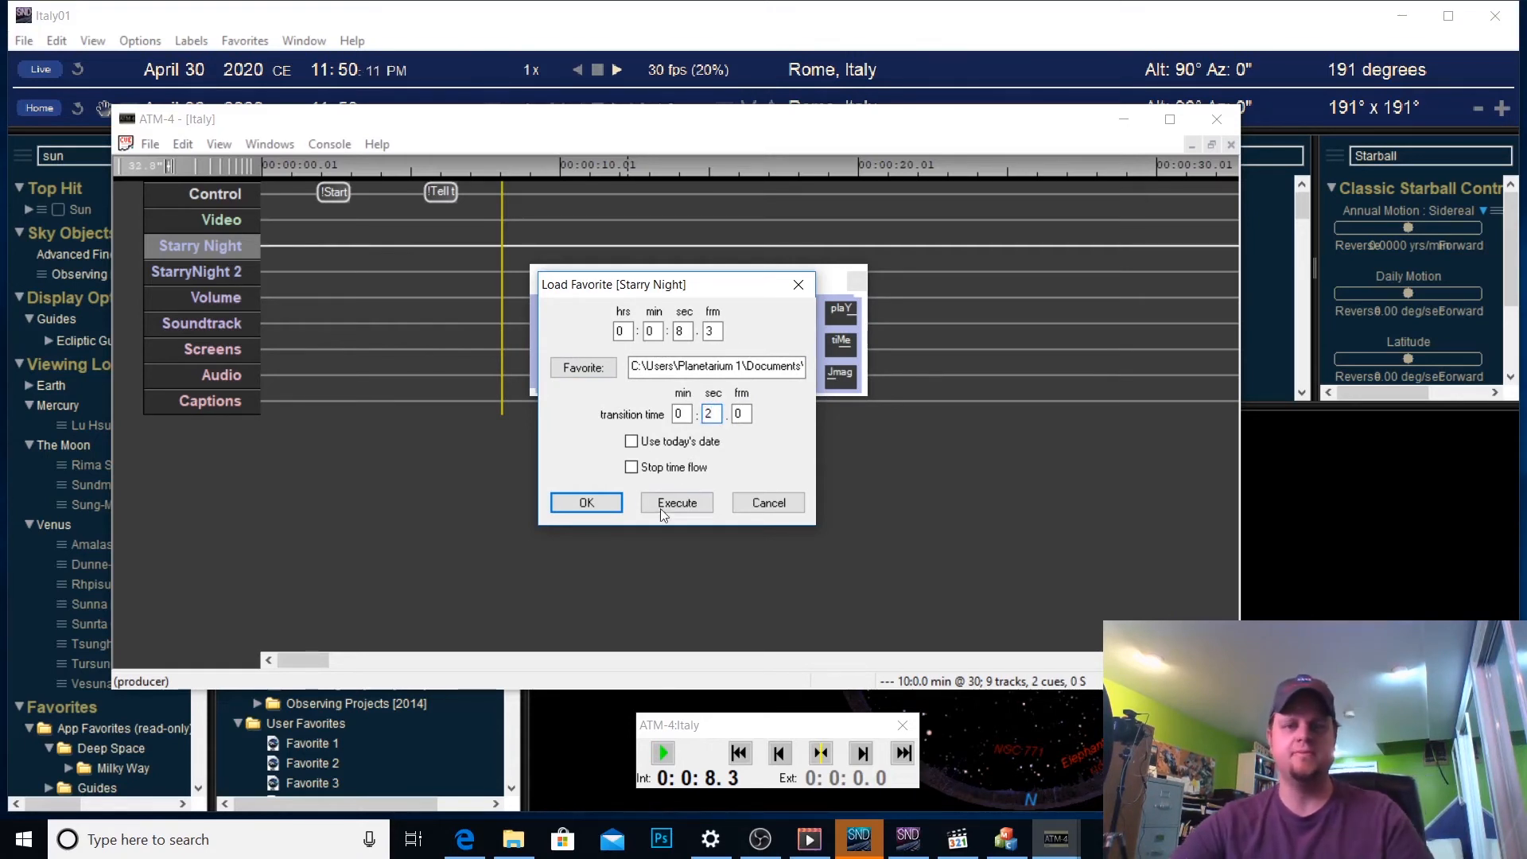
click(586, 503)
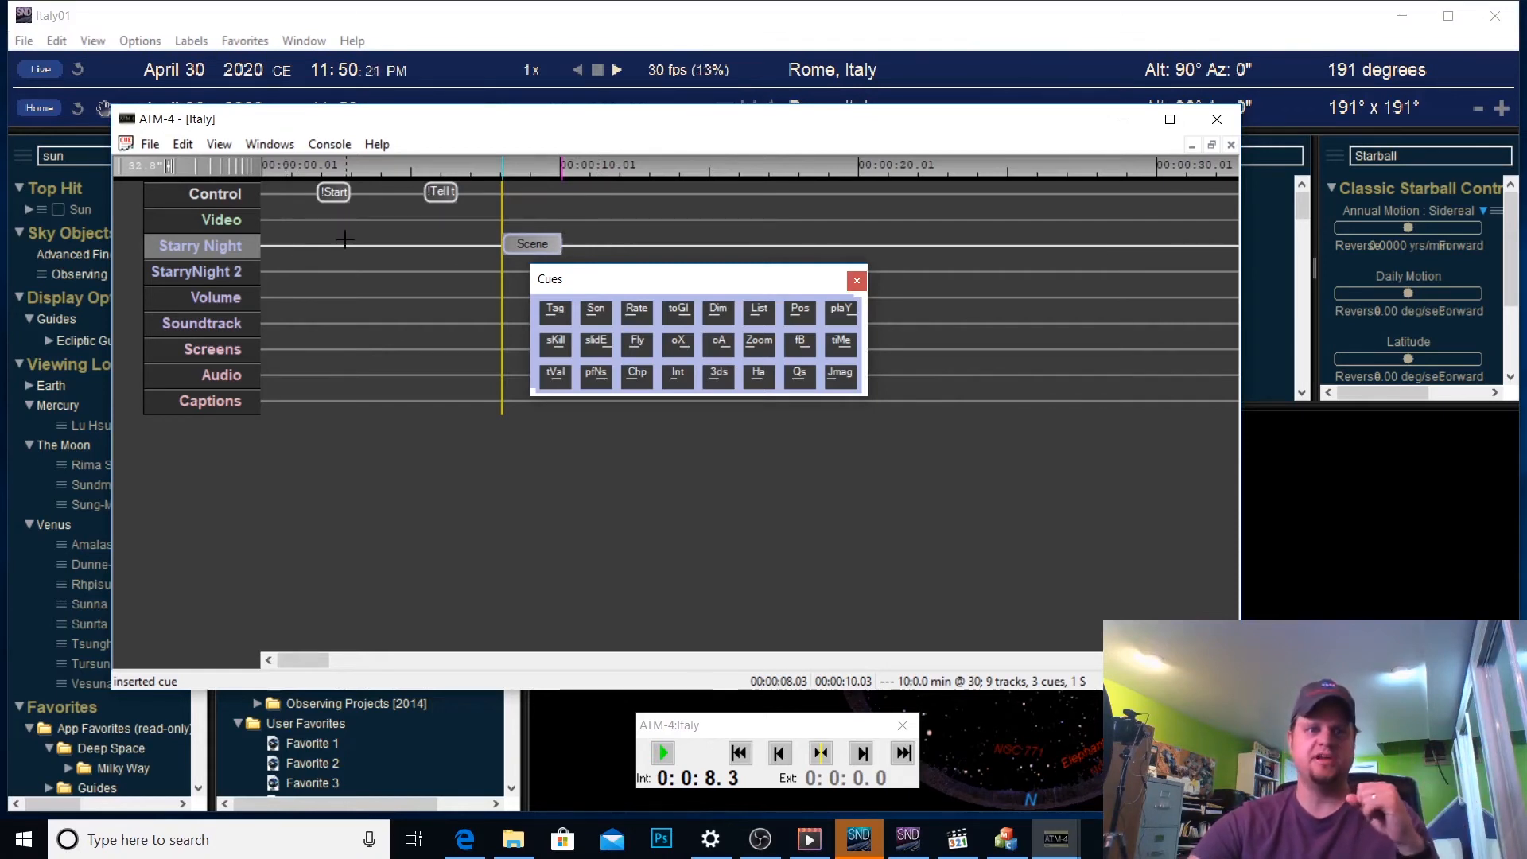
click(272, 245)
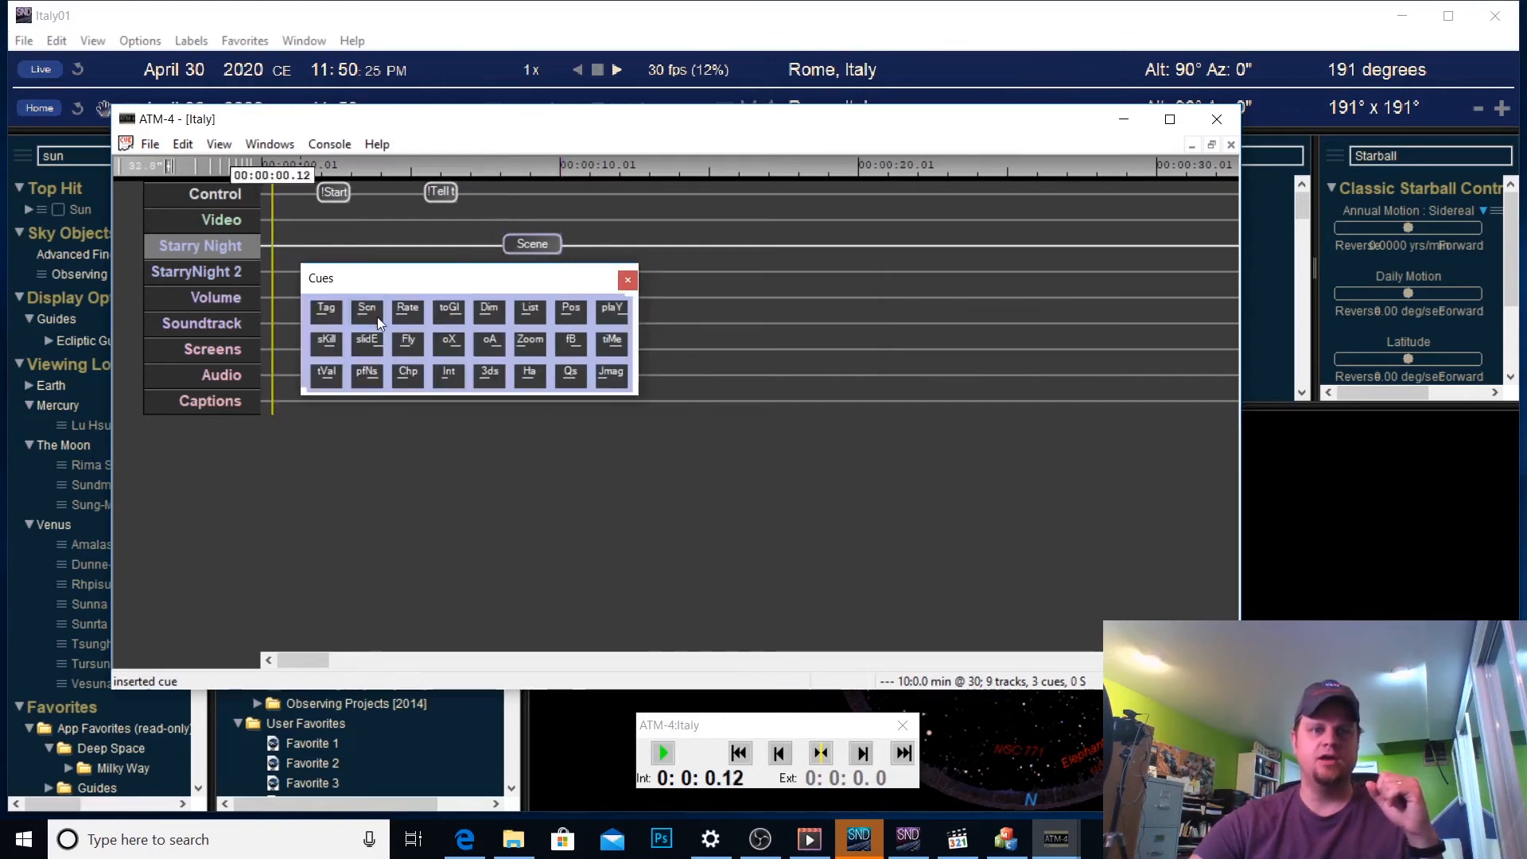
click(369, 310)
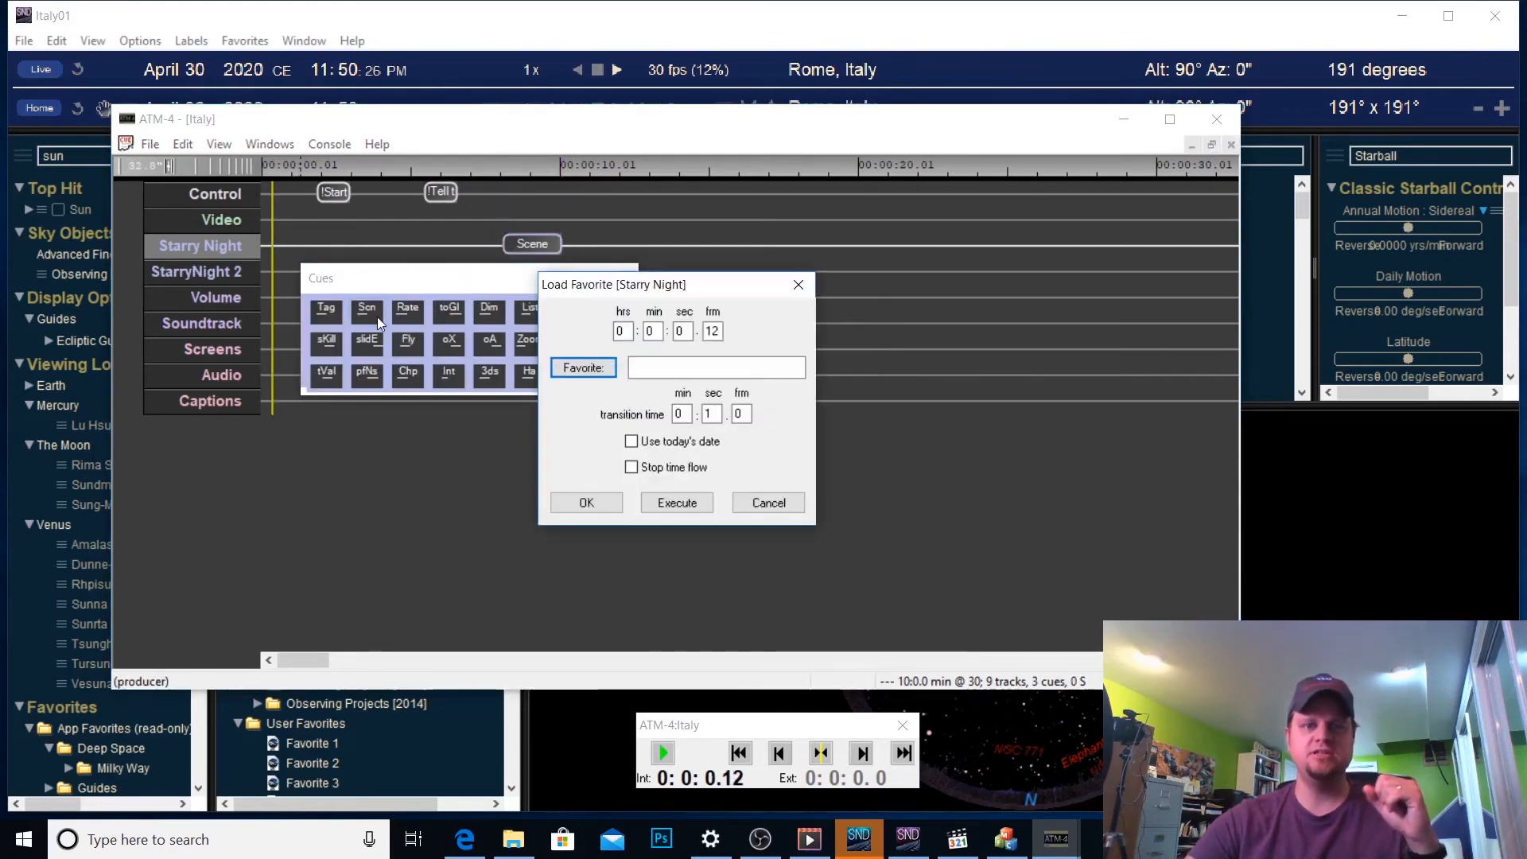
click(592, 369)
scroll(820, 533, down, 3)
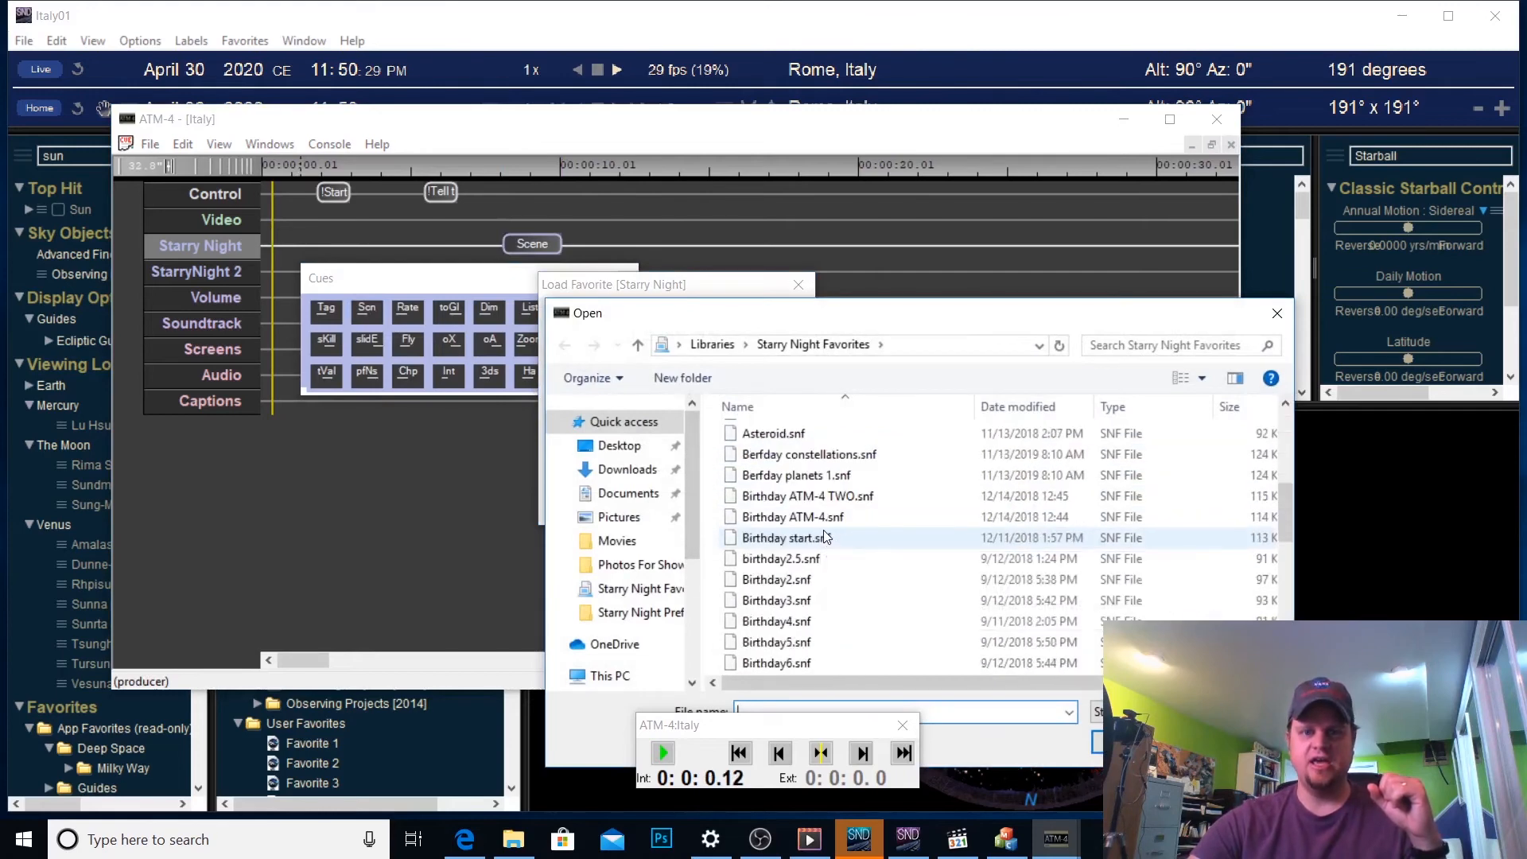
scroll(824, 533, down, 3)
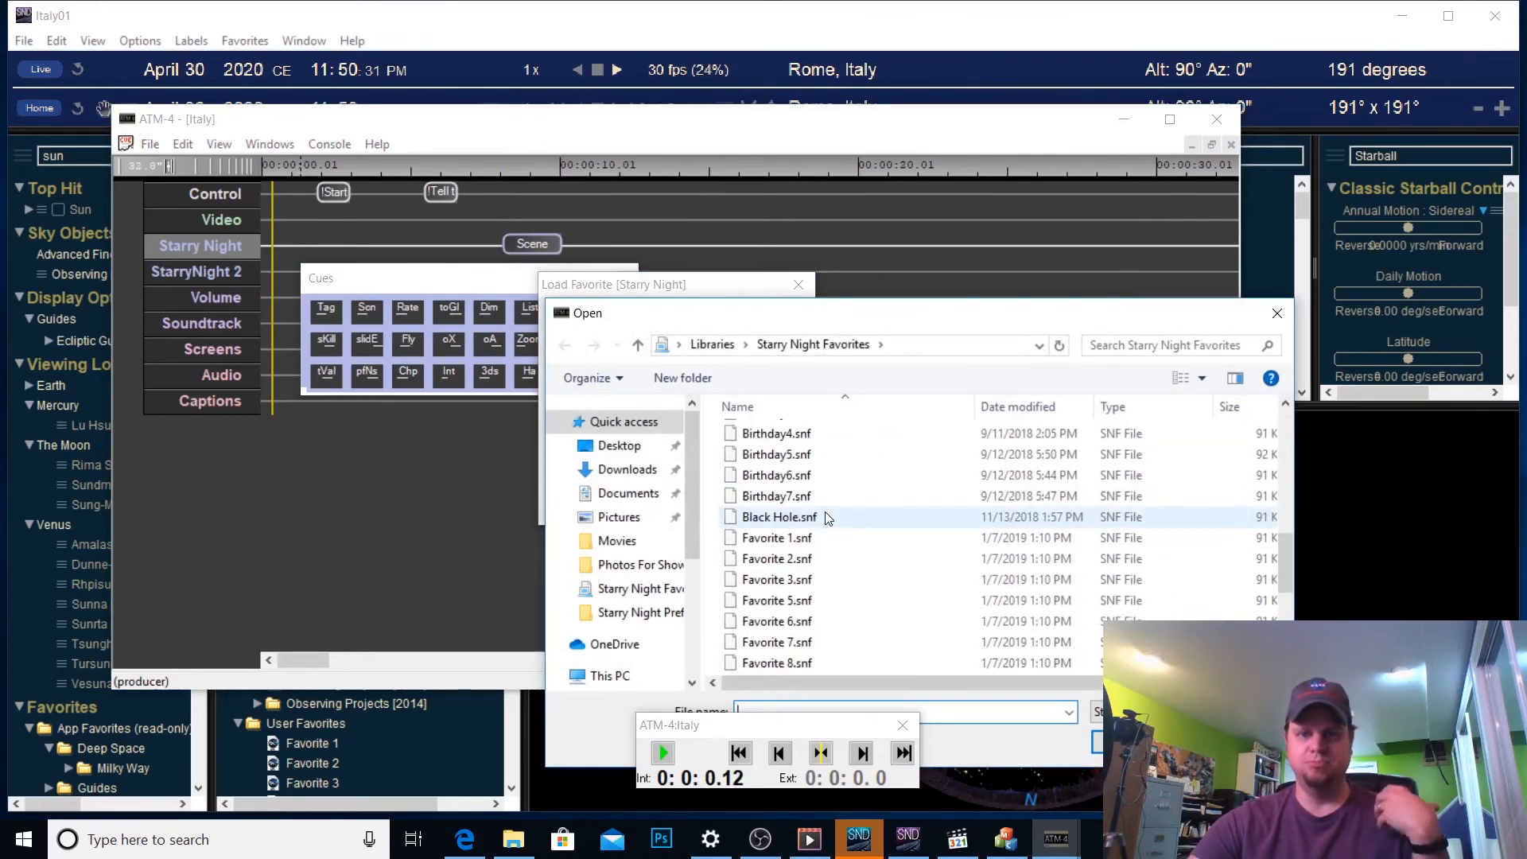
scroll(824, 513, down, 3)
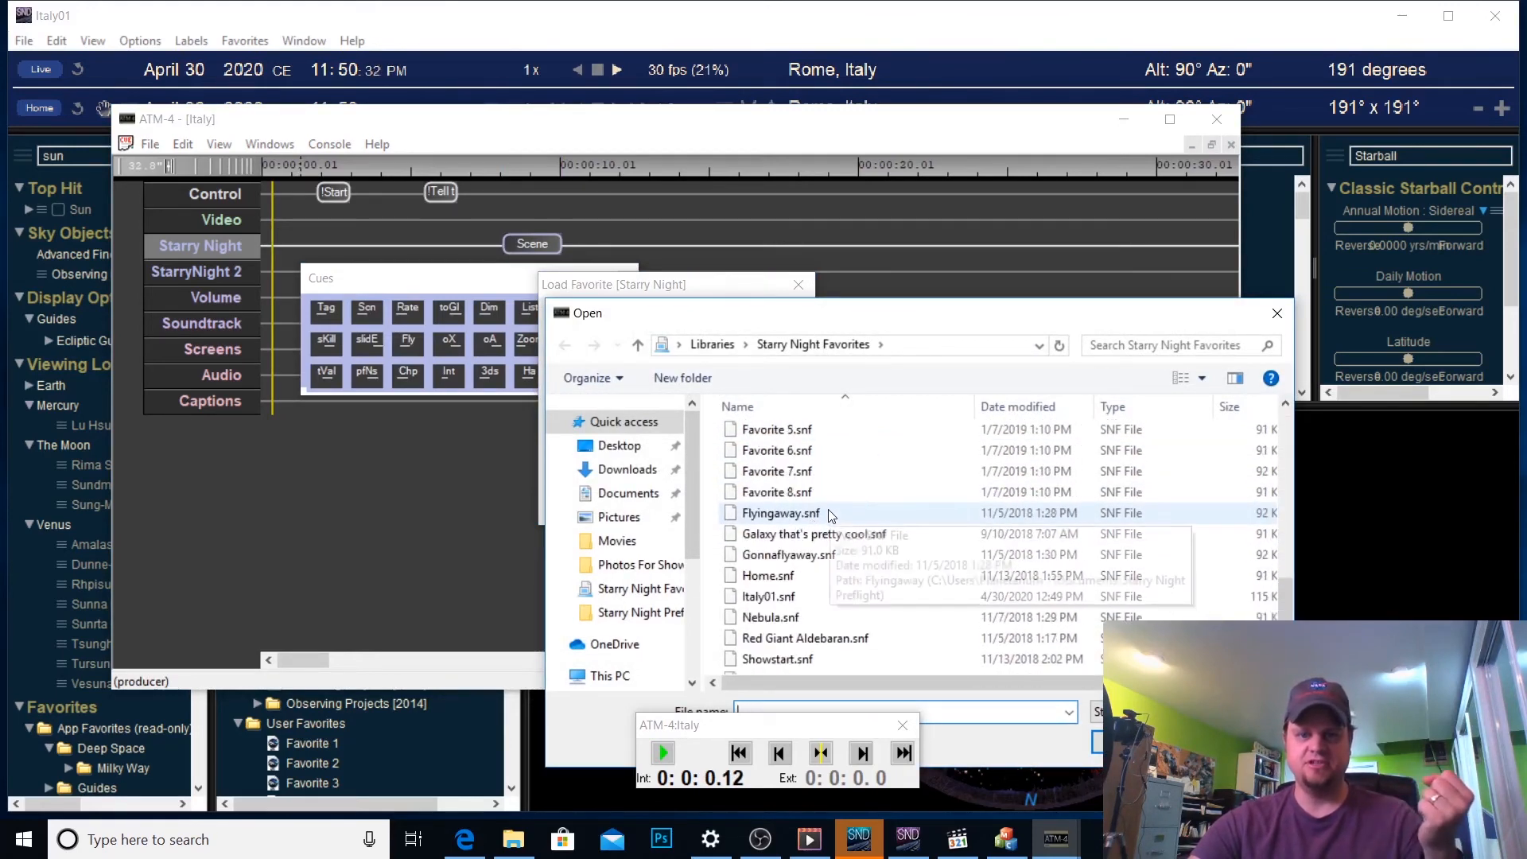
scroll(827, 516, up, 8)
scroll(843, 515, down, 2)
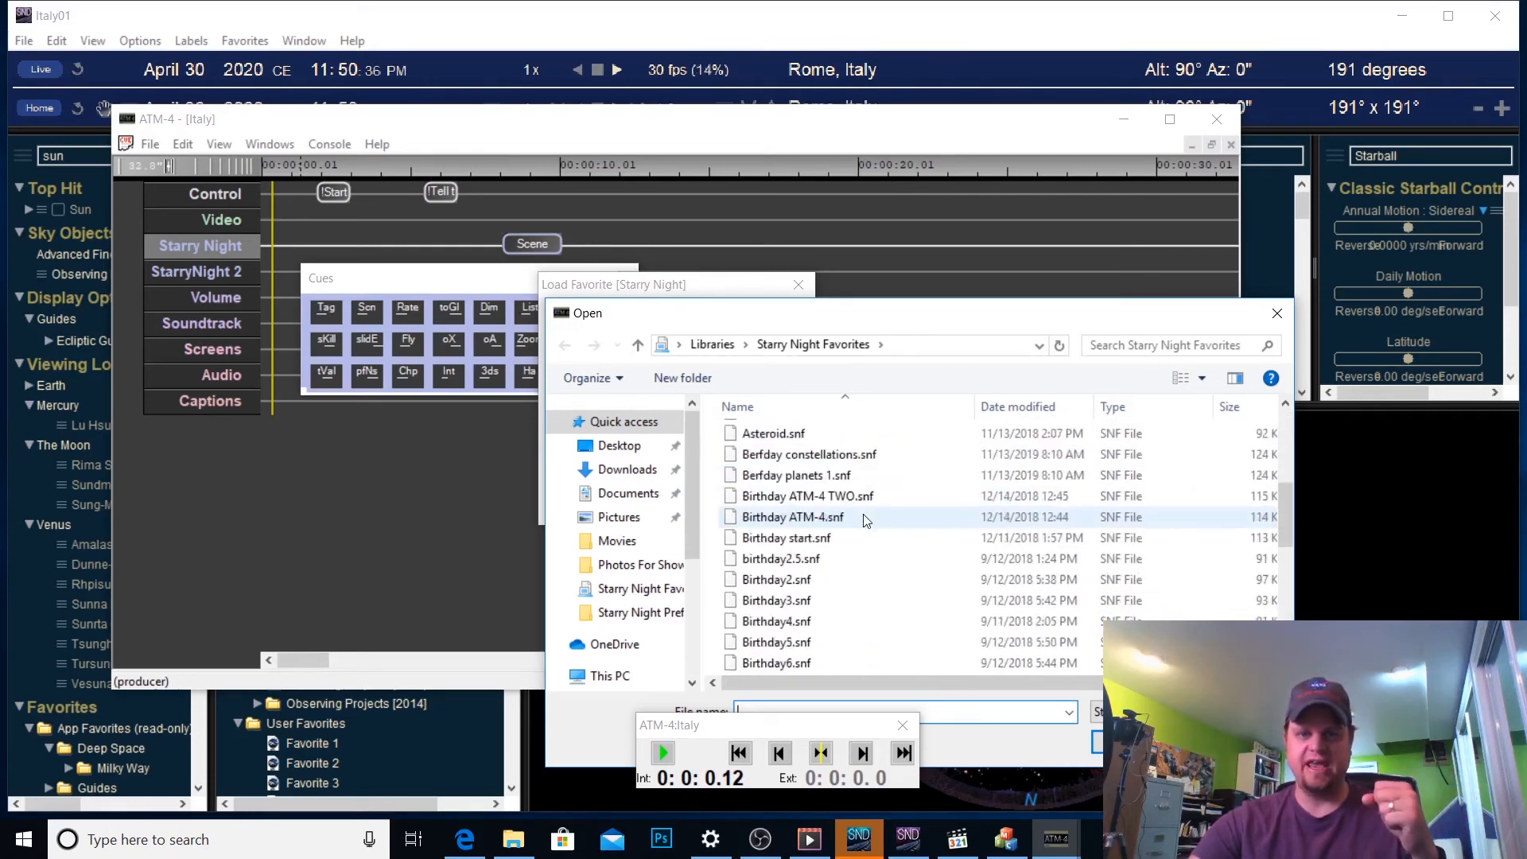
scroll(866, 517, up, 1)
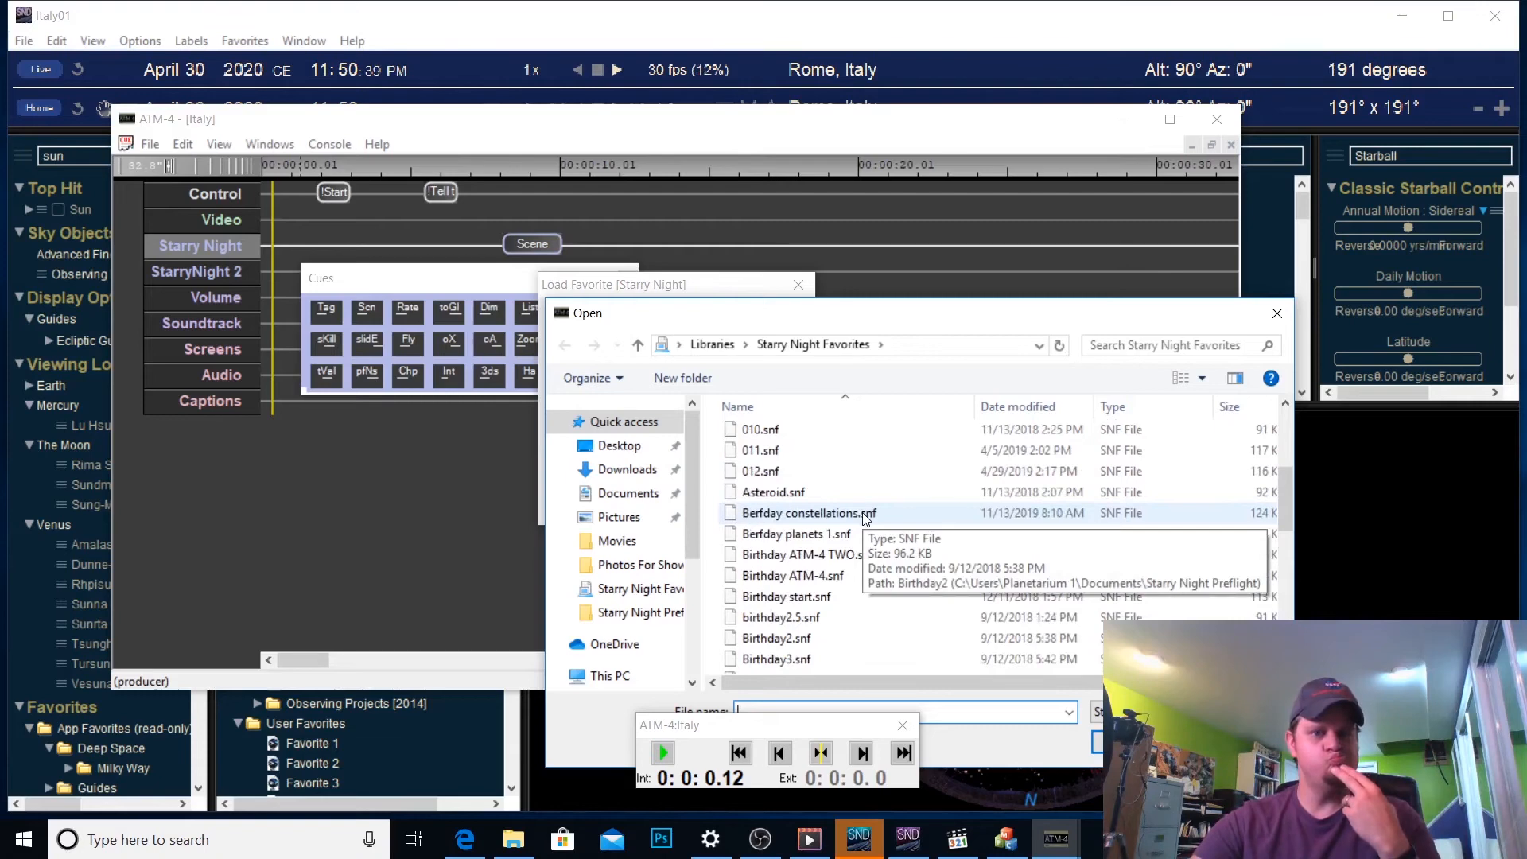
scroll(859, 514, up, 4)
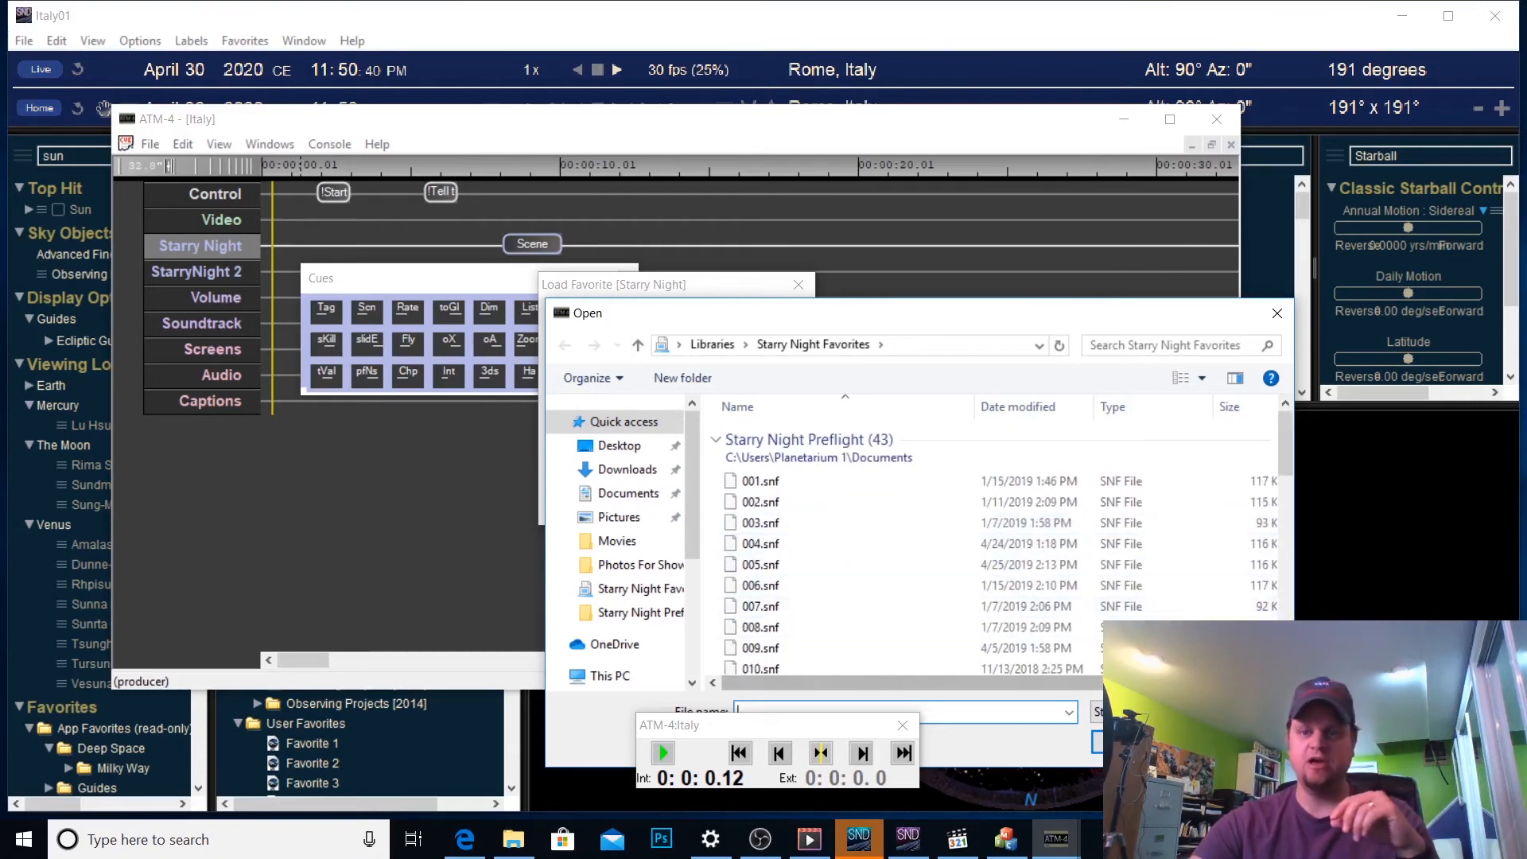
click(1236, 742)
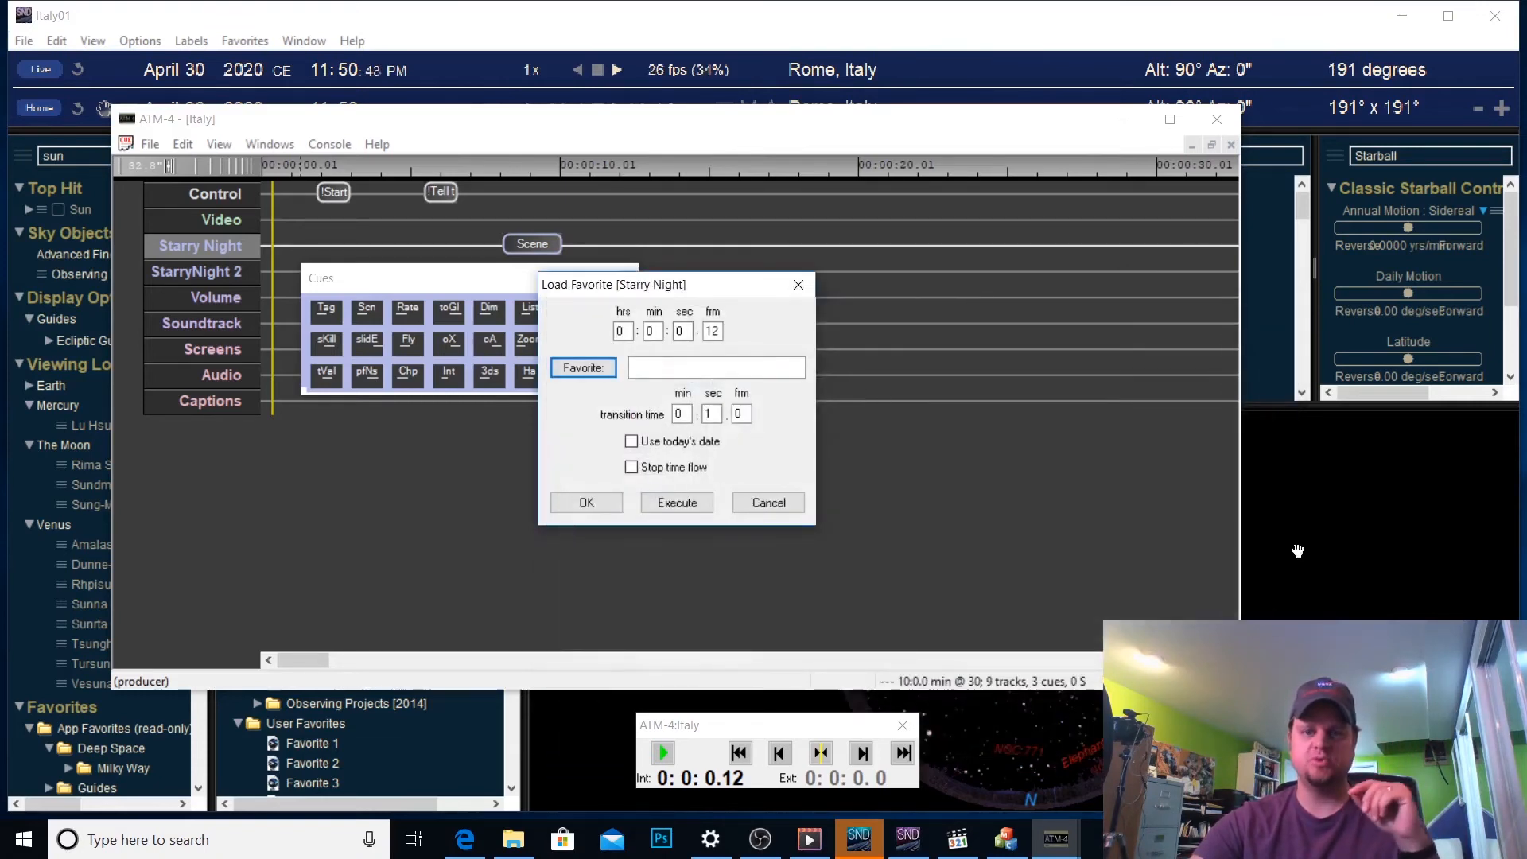
click(764, 502)
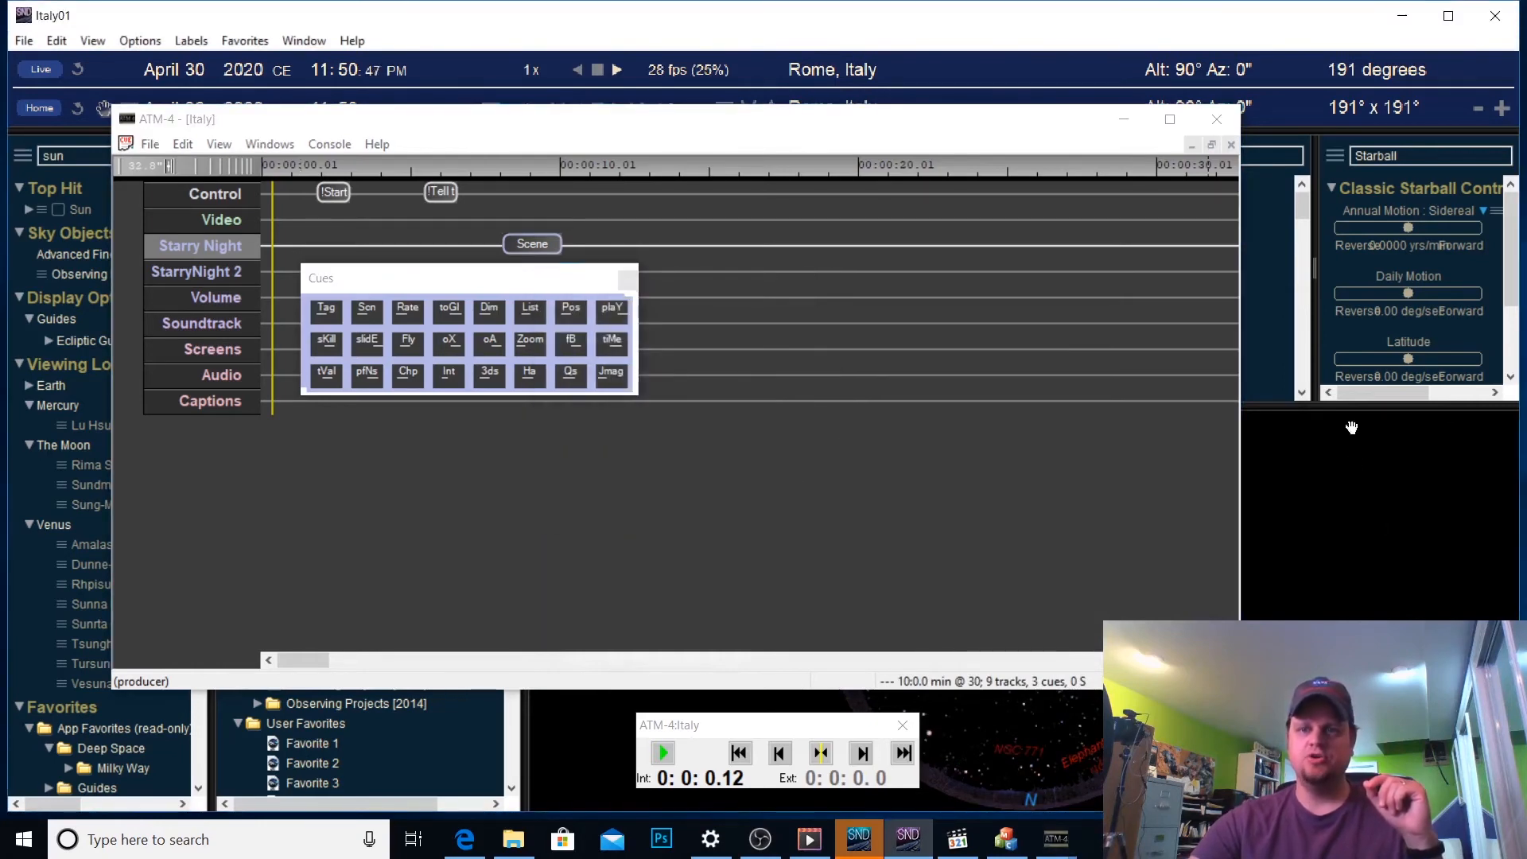
Switch to Starry Night and add the current sky as a new favorite named Black
click(1173, 23)
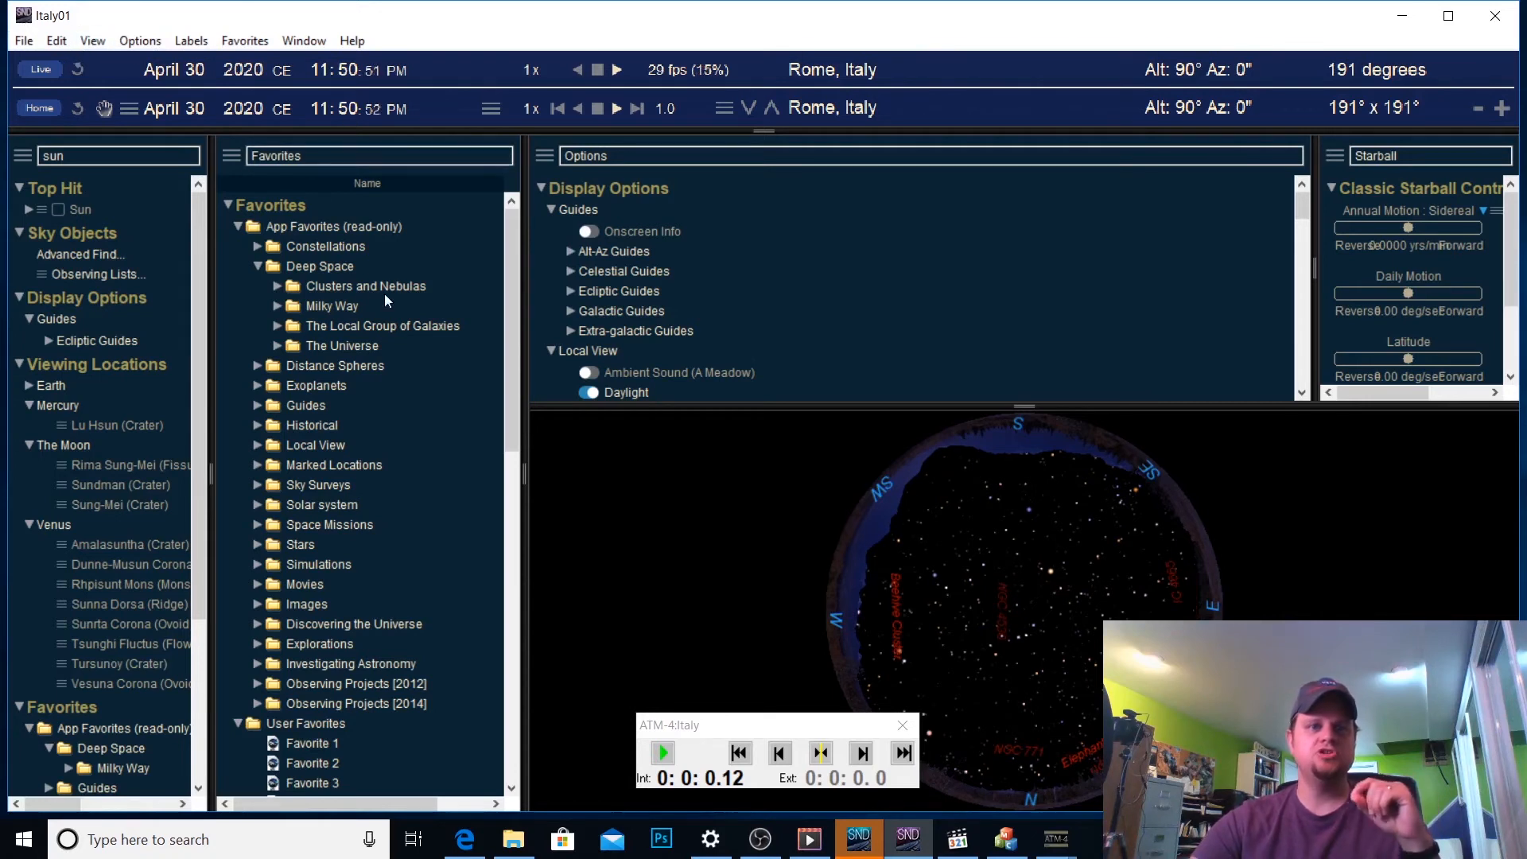
click(236, 33)
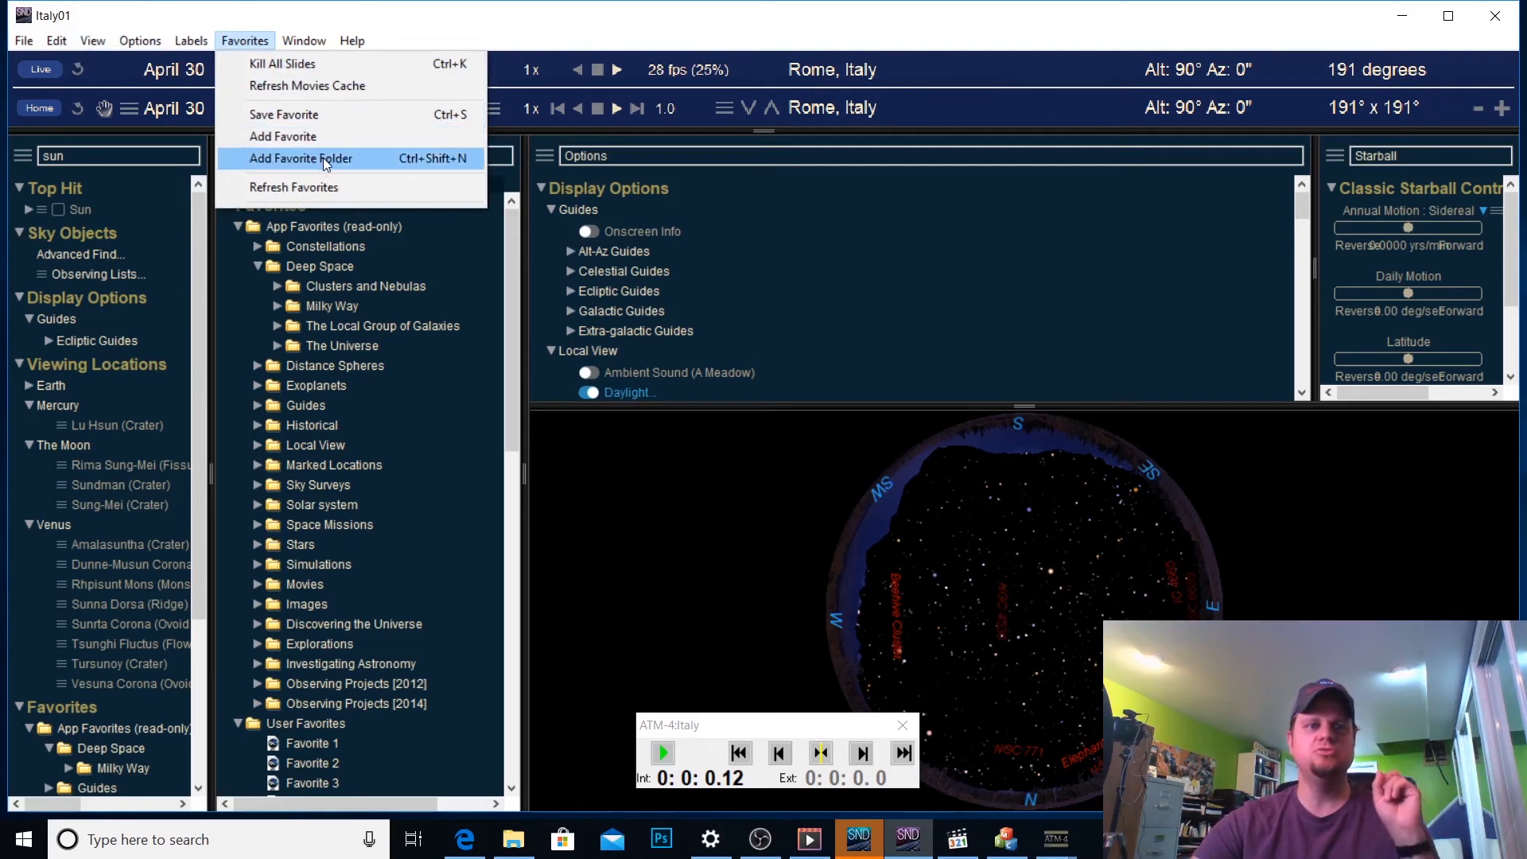
click(322, 136)
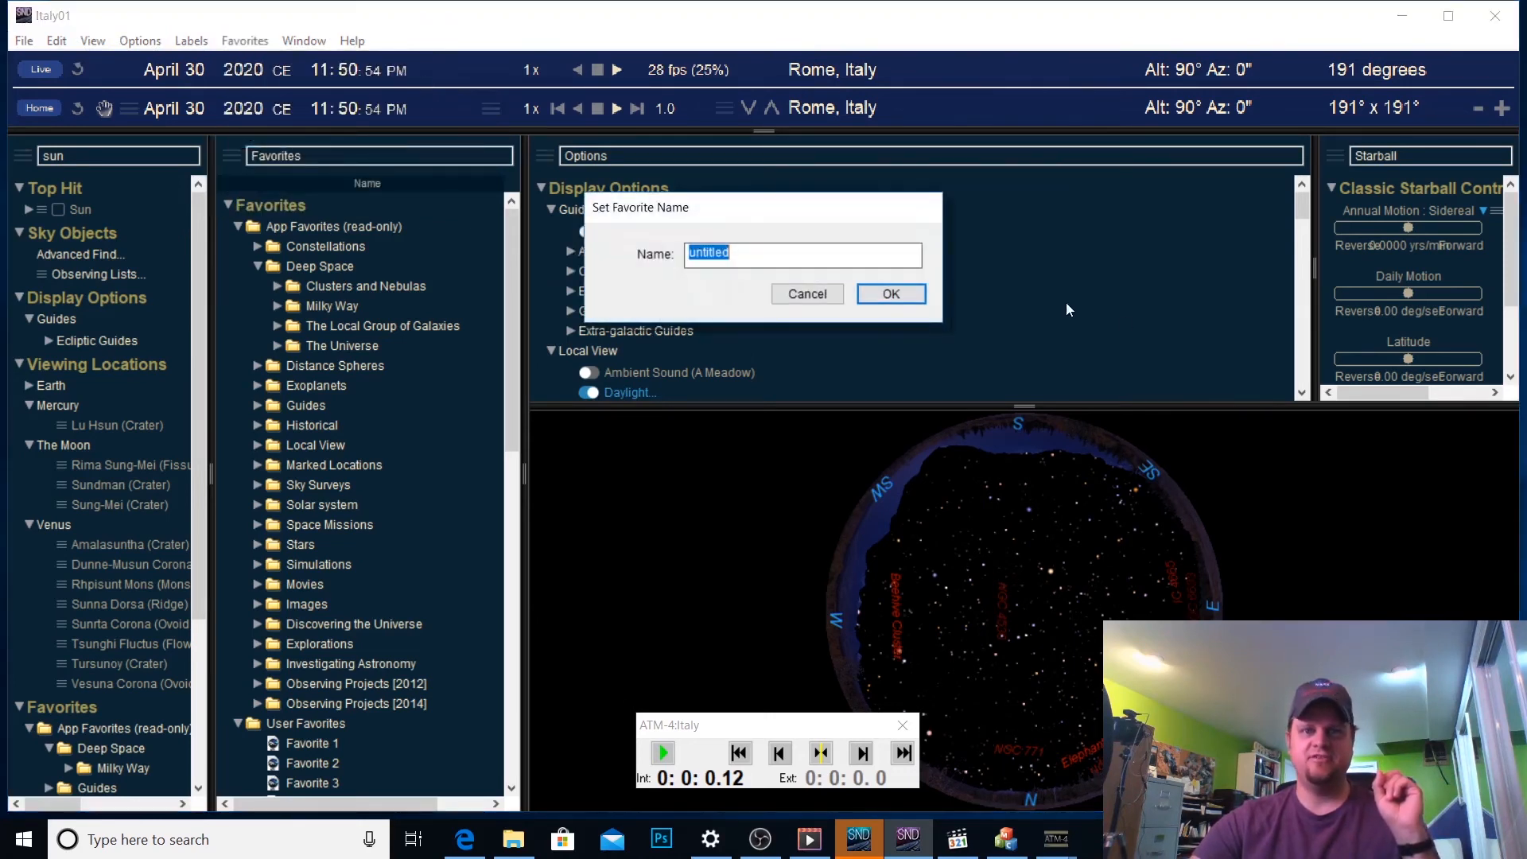
text(Black)
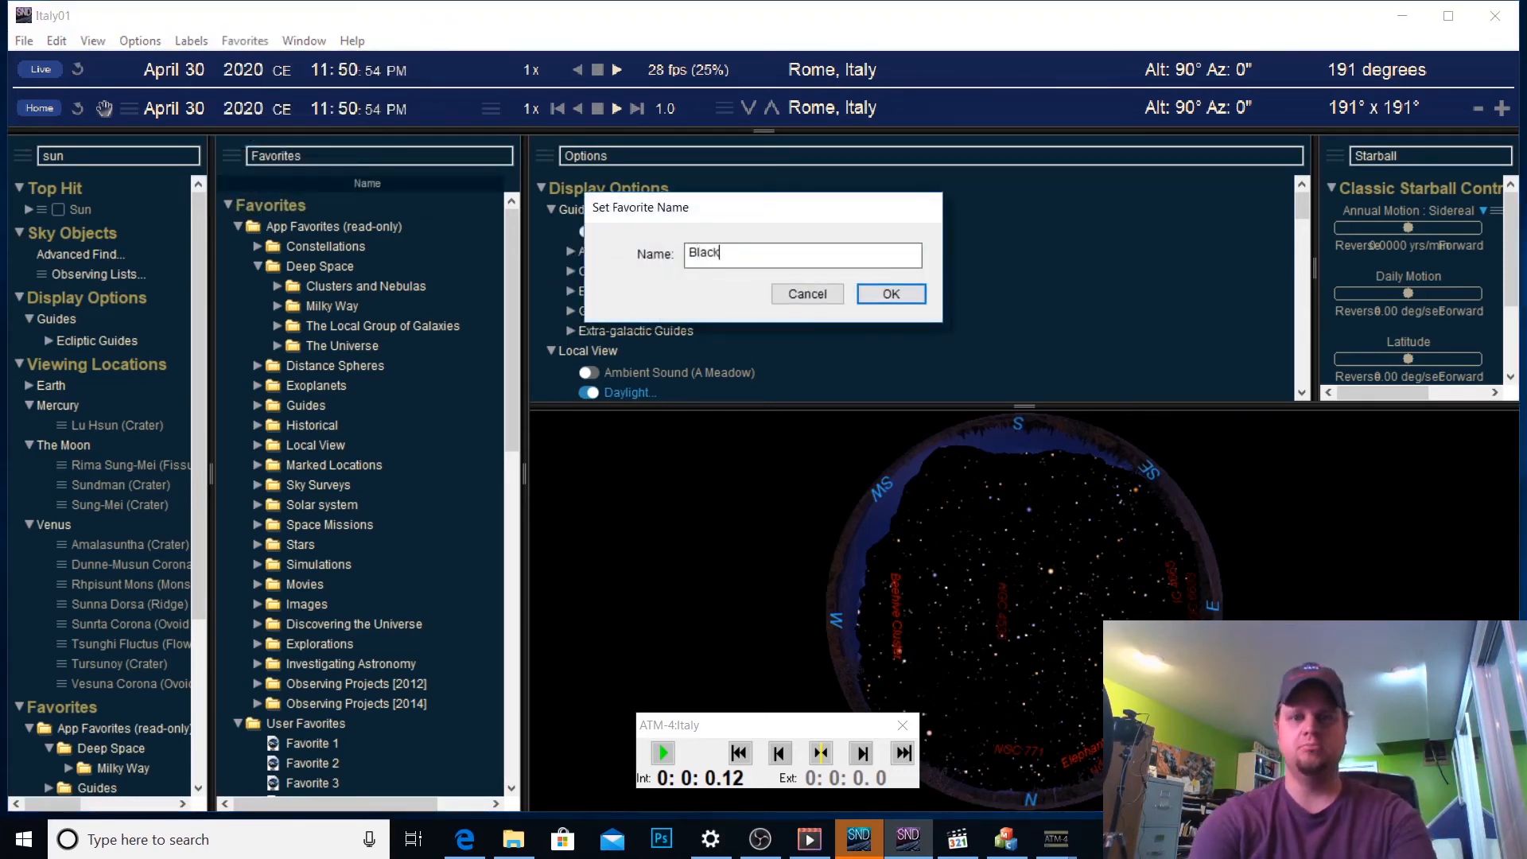
click(891, 294)
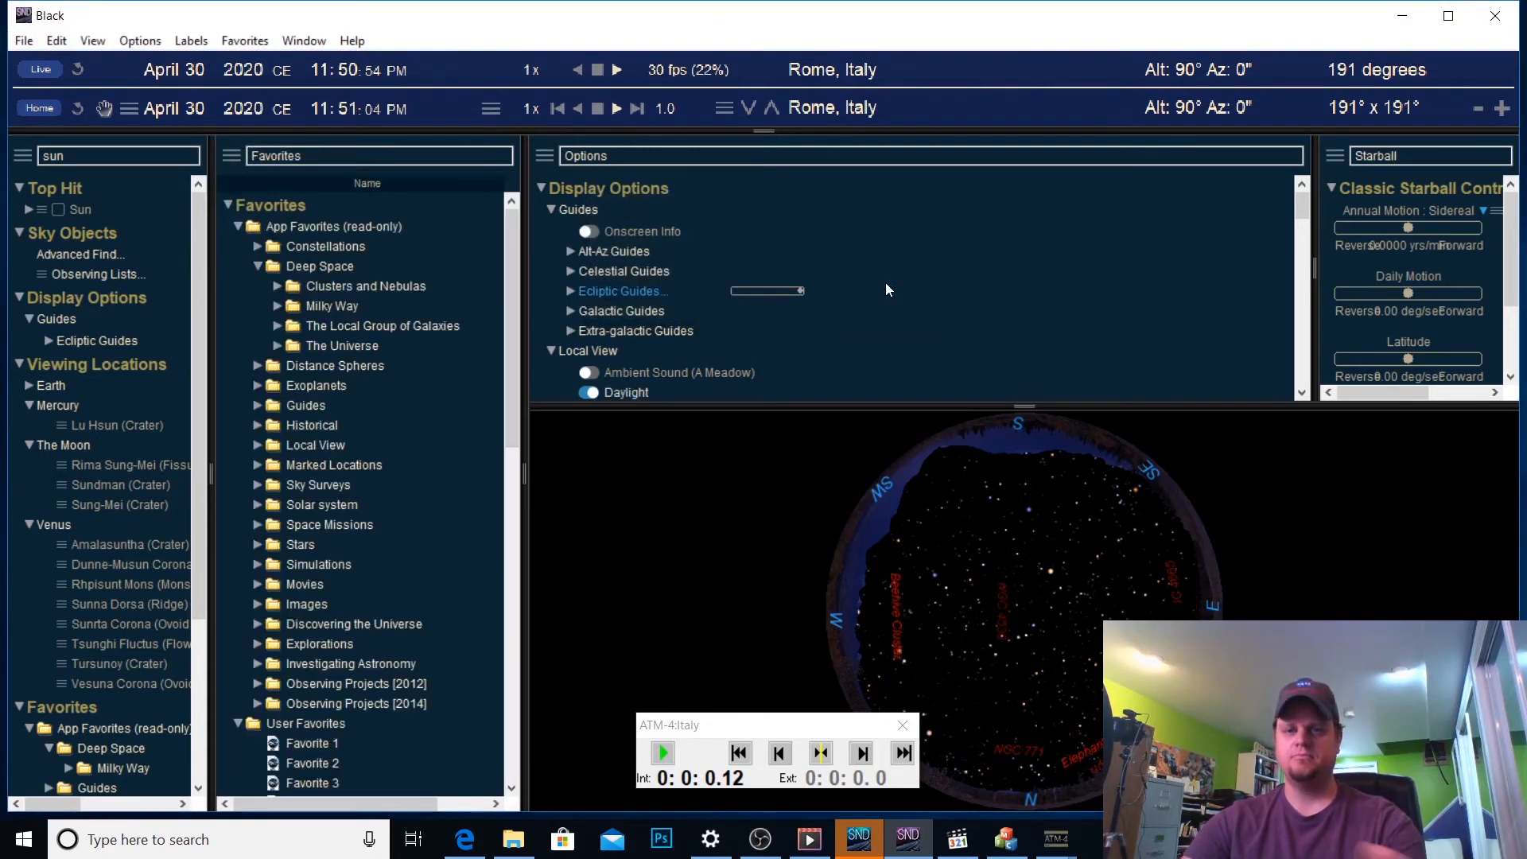
Move the ATM-4 playback controls off the sky view and replace the sun search results with the display options
drag(806, 736, 402, 704)
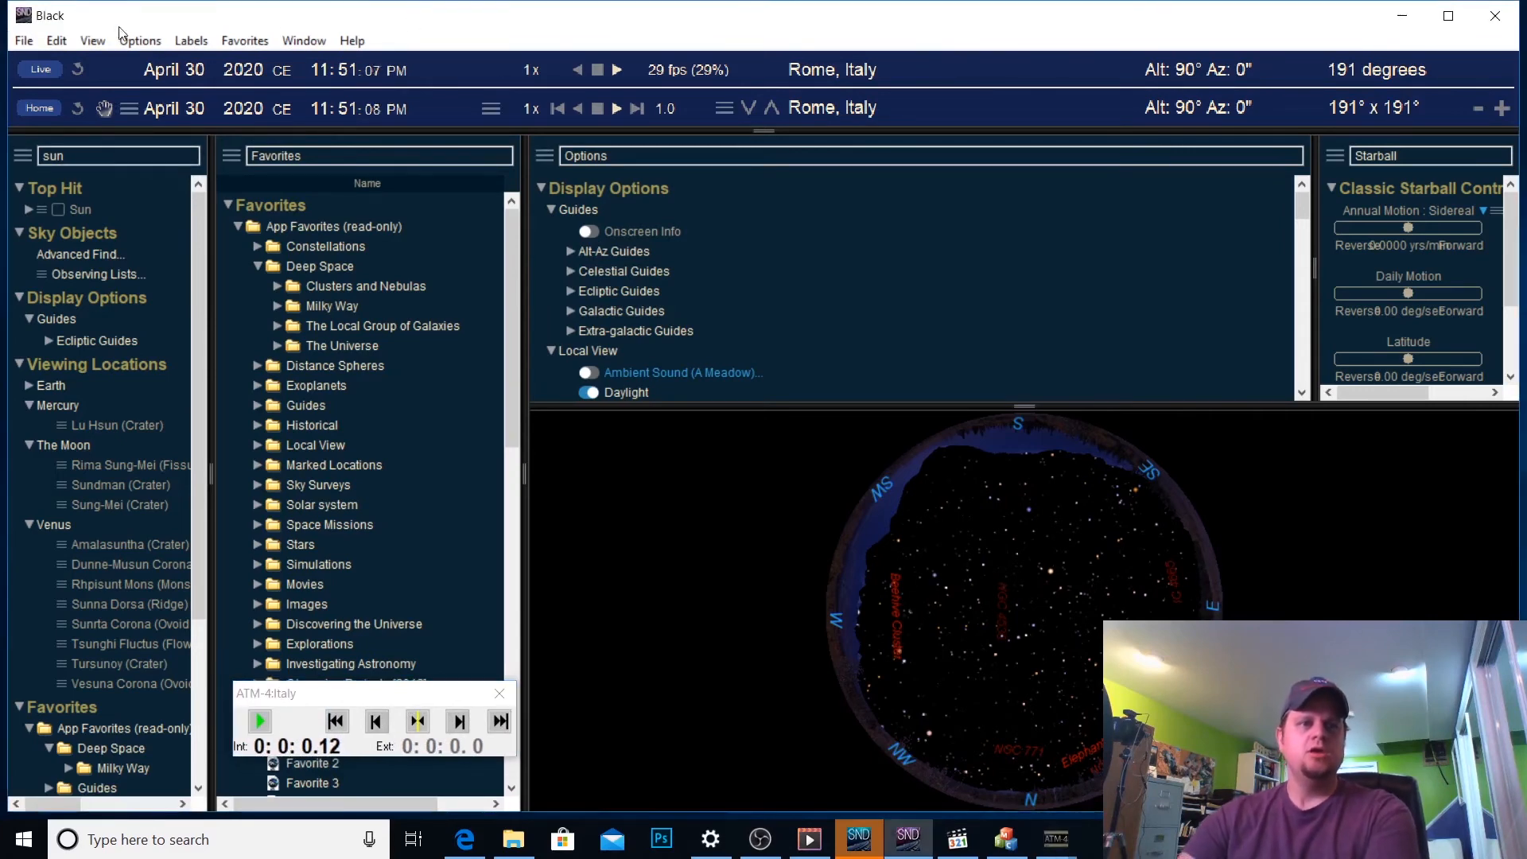
click(93, 40)
click(93, 41)
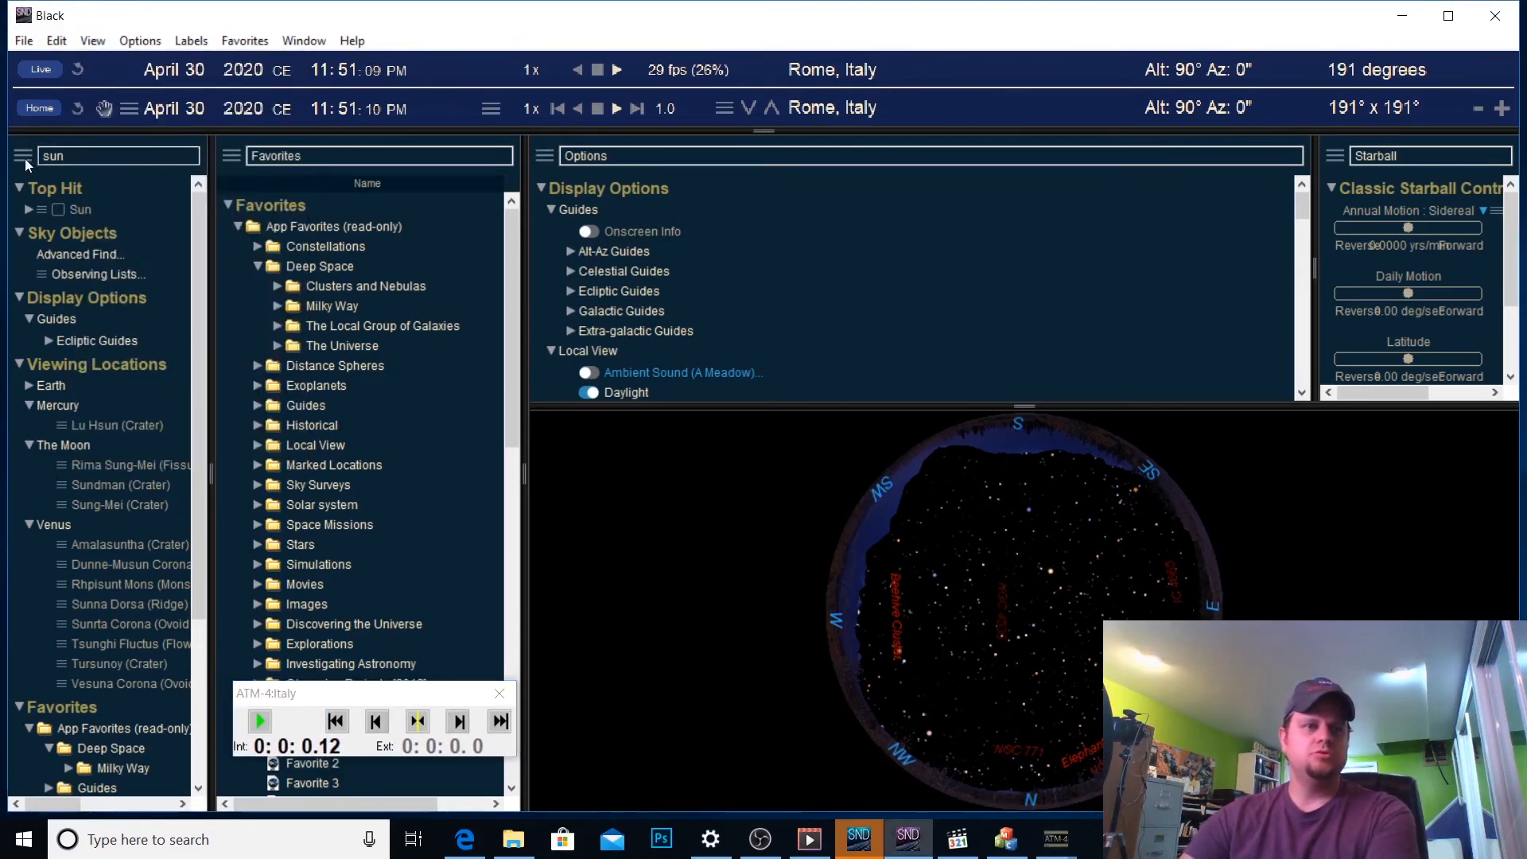
click(119, 160)
click(122, 355)
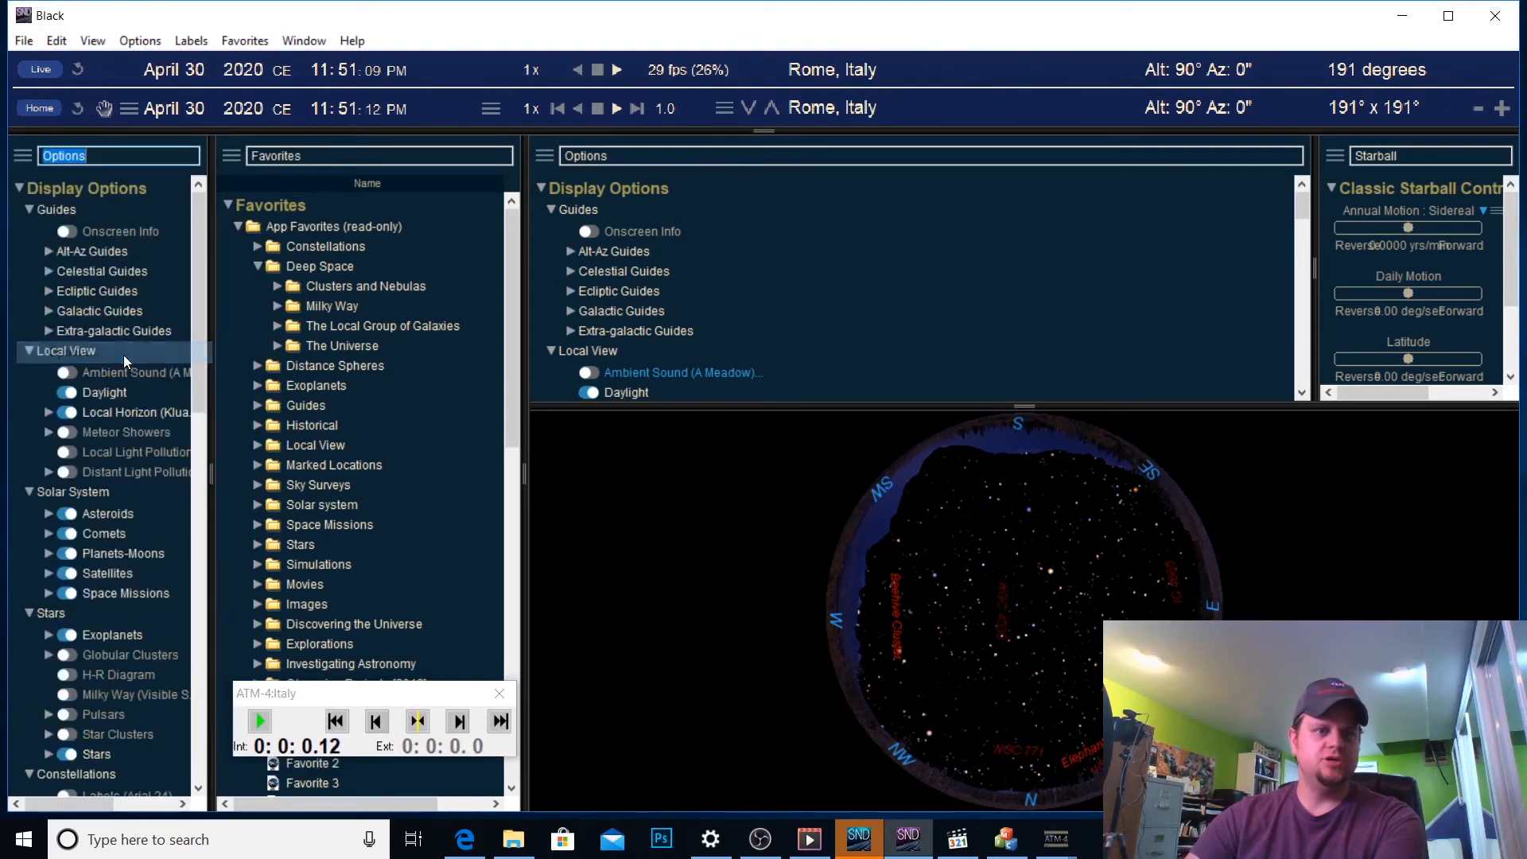
Turn off Daylight and Local Horizon, plus the Solar System's Asteroids, Comets, Planets-Moons, Satellites and Space Missions
click(71, 393)
click(75, 413)
click(69, 515)
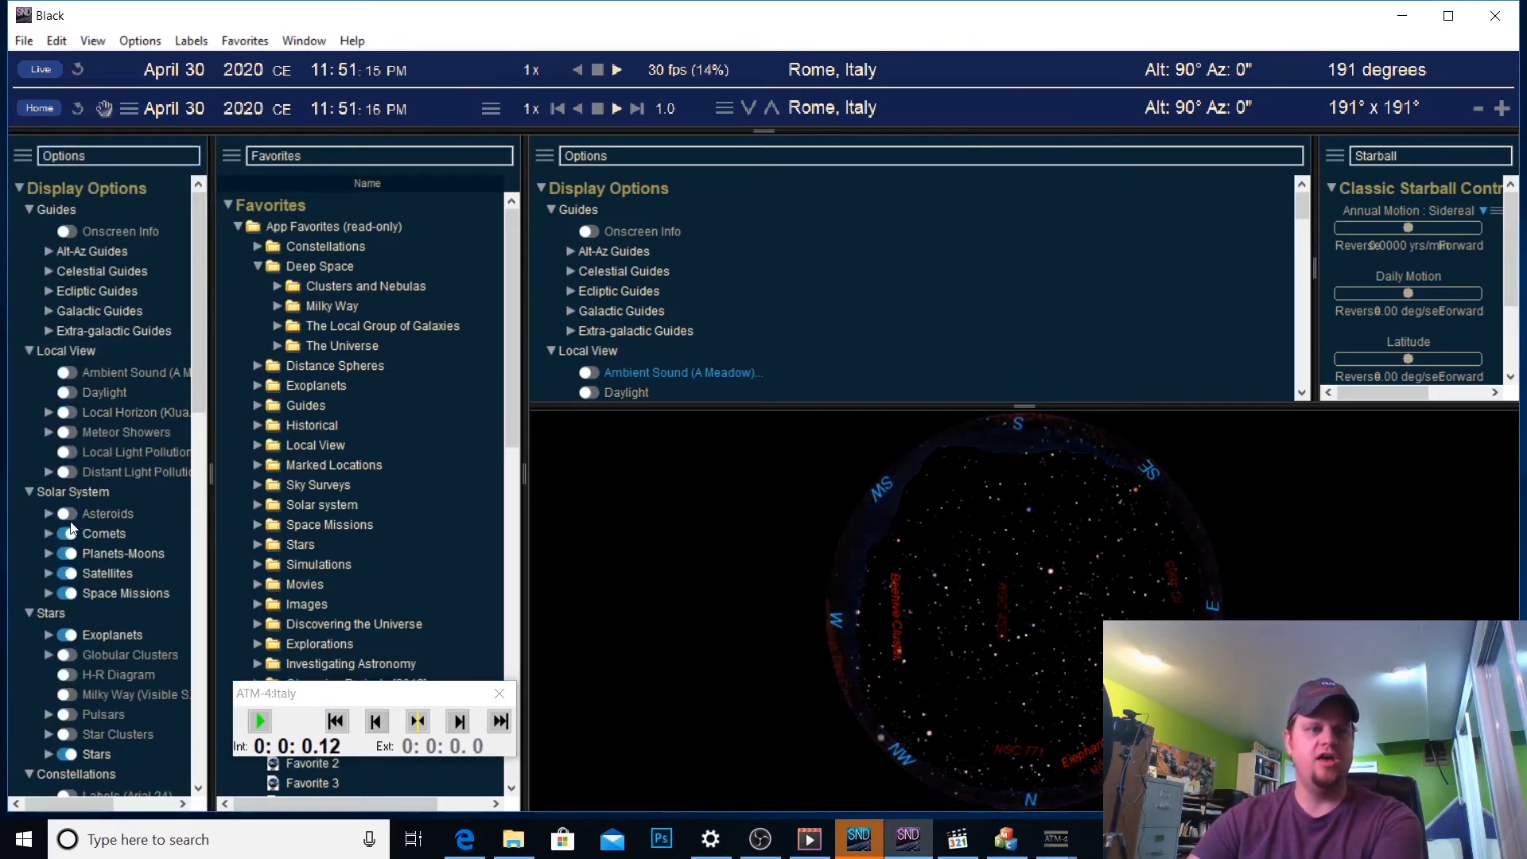
click(69, 534)
click(70, 553)
click(69, 573)
click(69, 612)
click(69, 594)
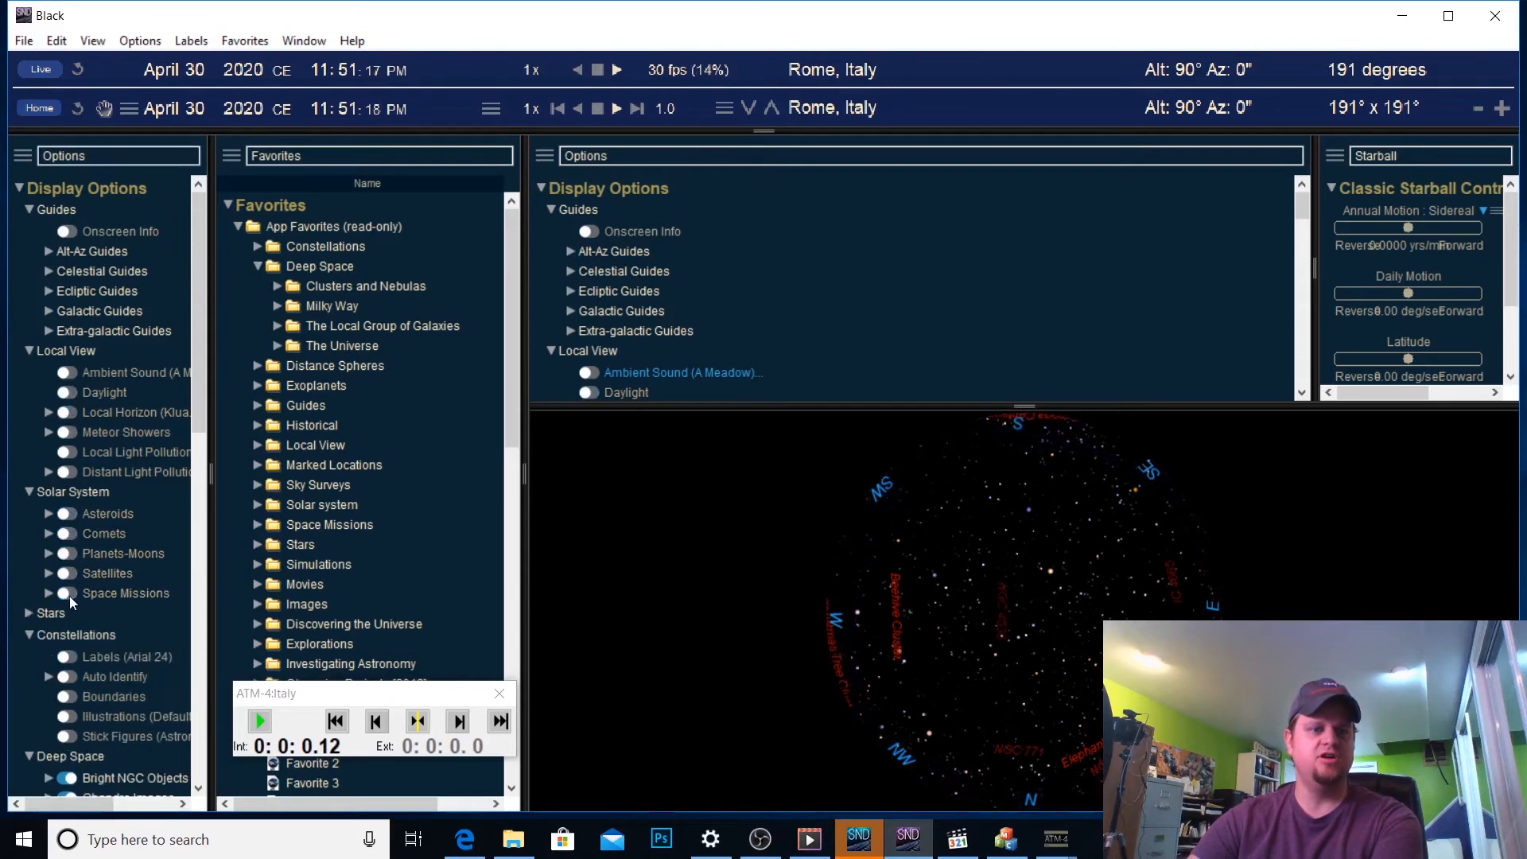
Turn off Exoplanets and Stars in the Stars group of the display options
click(26, 617)
scroll(48, 572, down, 1)
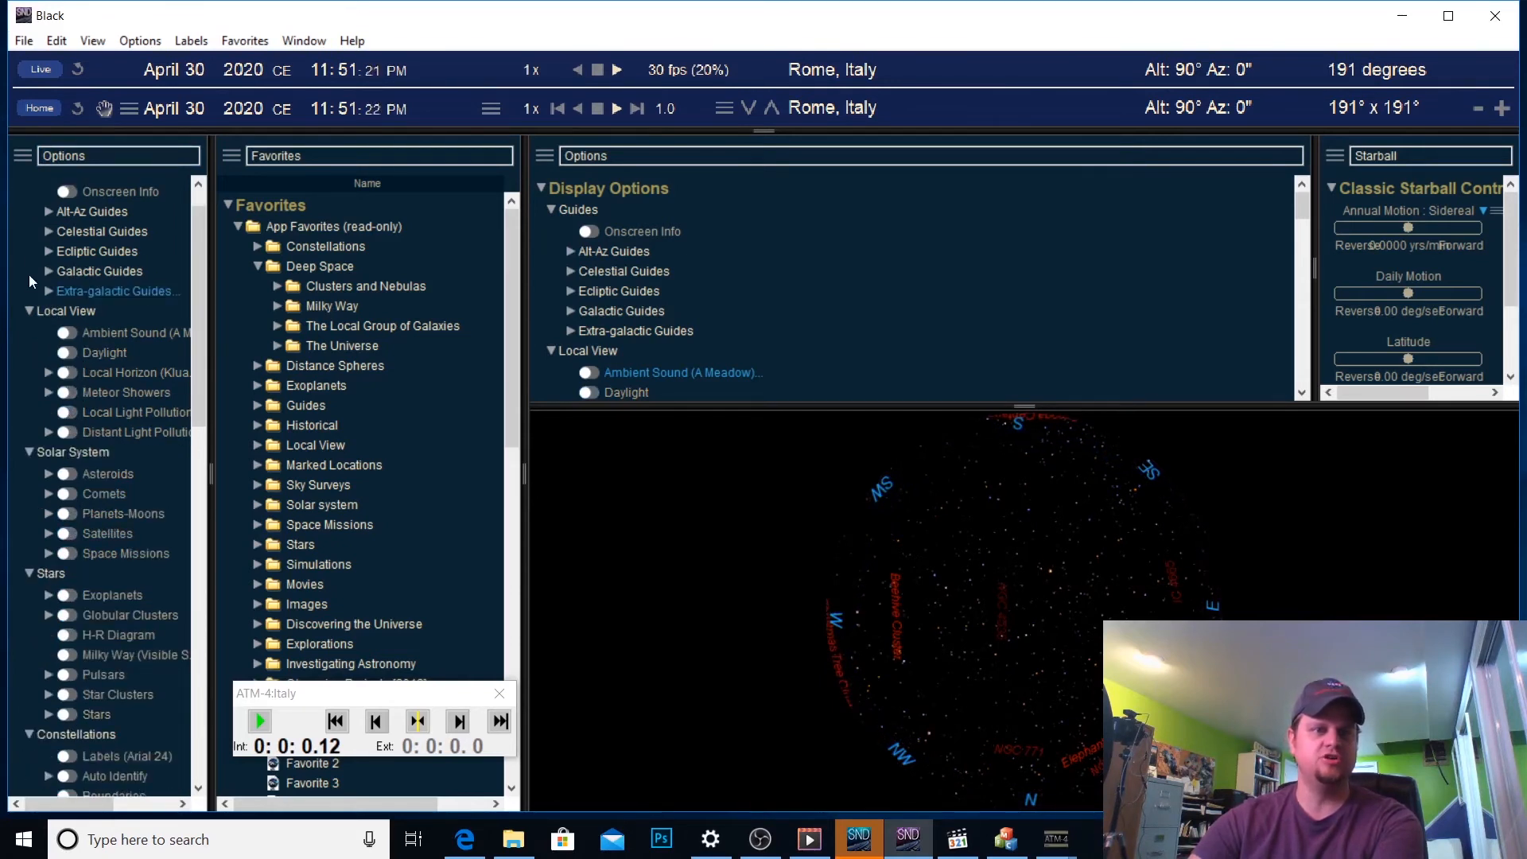
scroll(32, 271, up, 2)
scroll(40, 302, down, 2)
scroll(38, 311, up, 1)
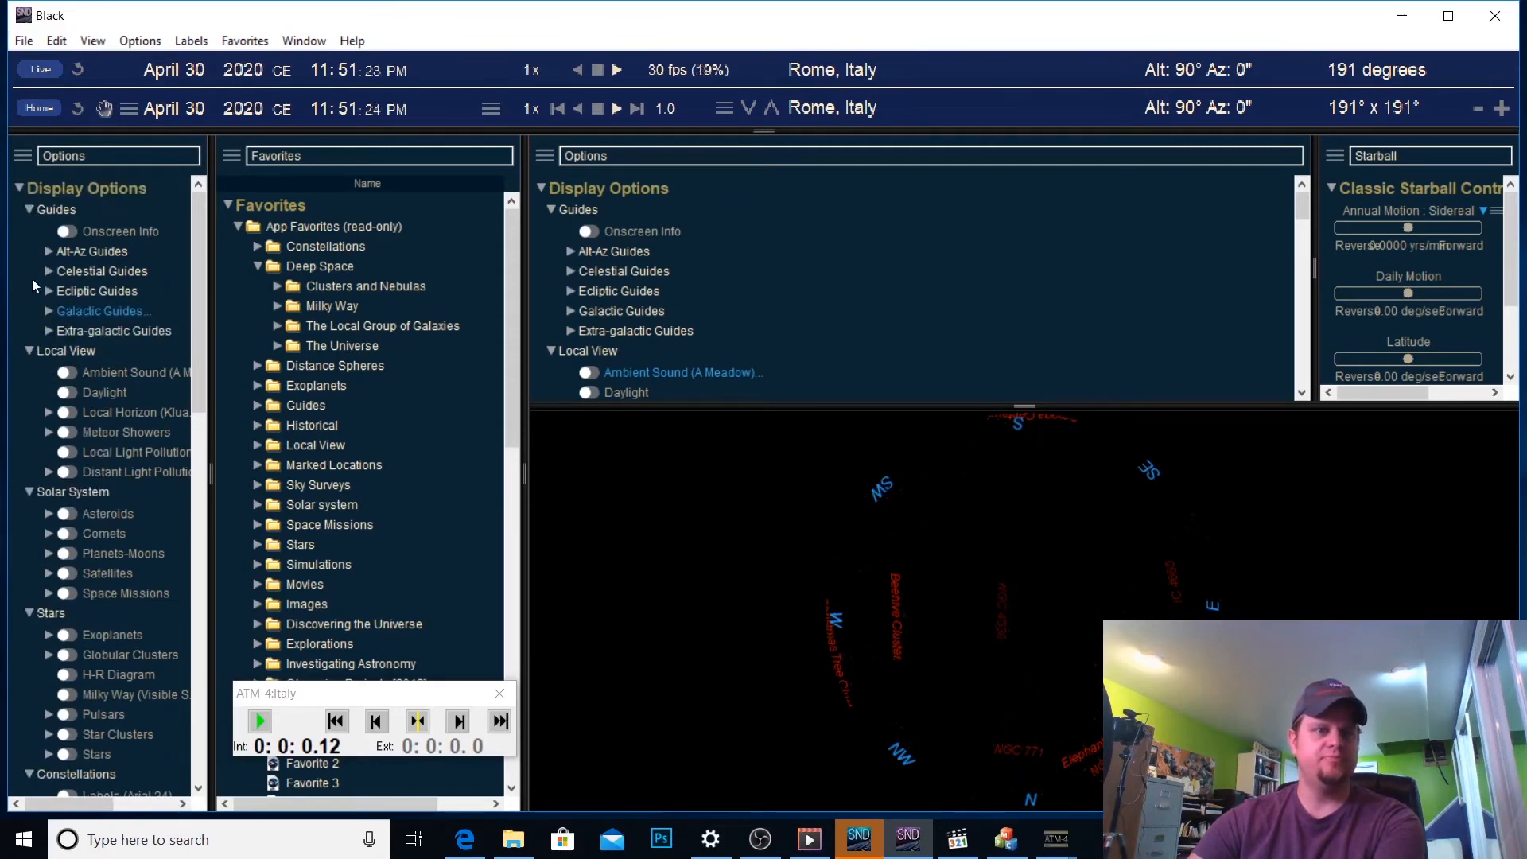
Turn off Labels in both the Alt-Az Guides and the Celestial Guides of the display options
click(43, 253)
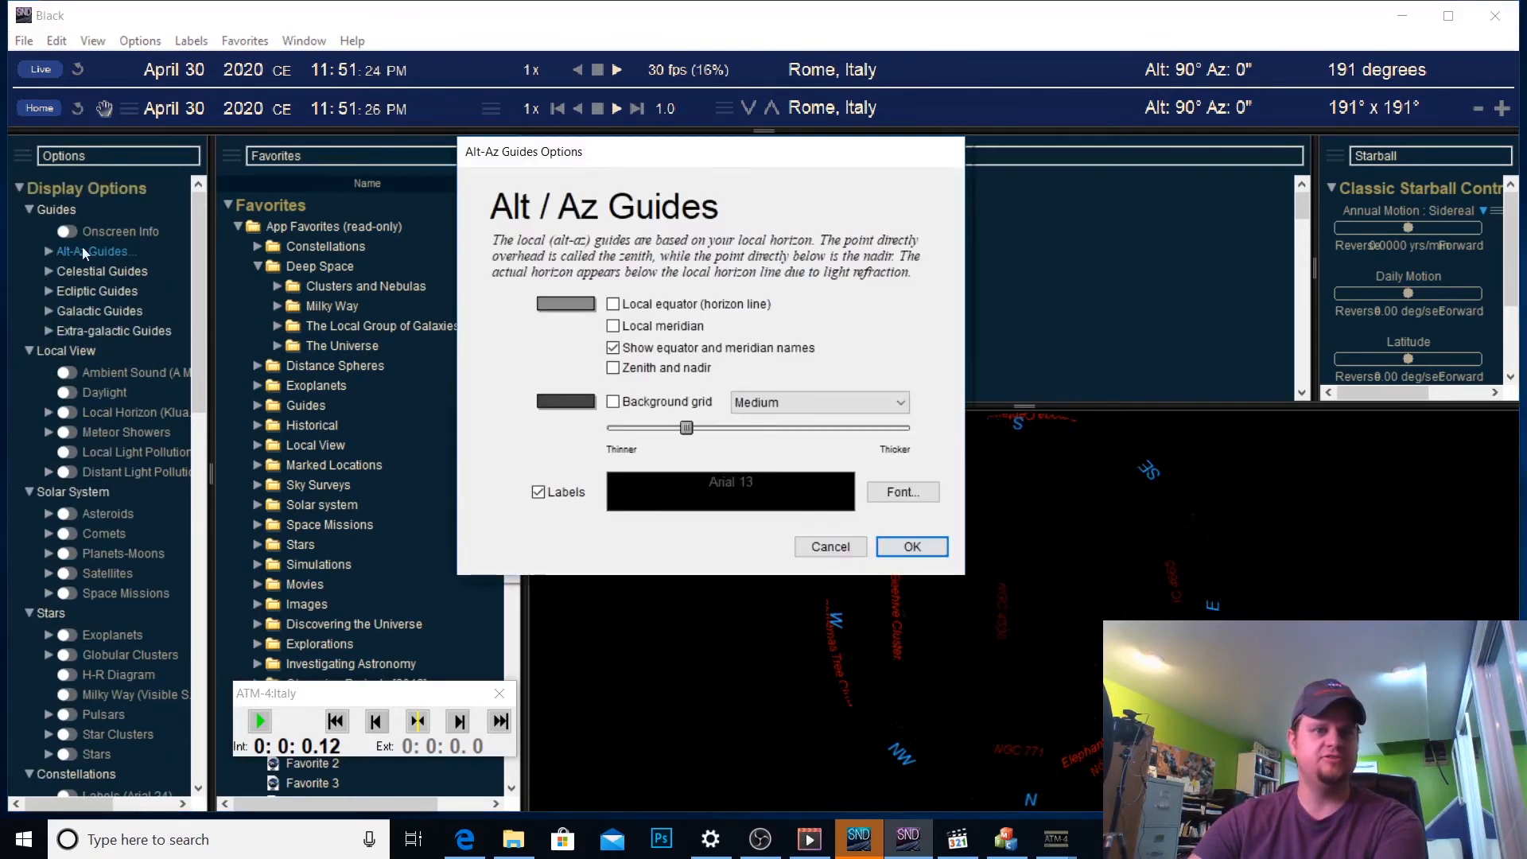
click(866, 546)
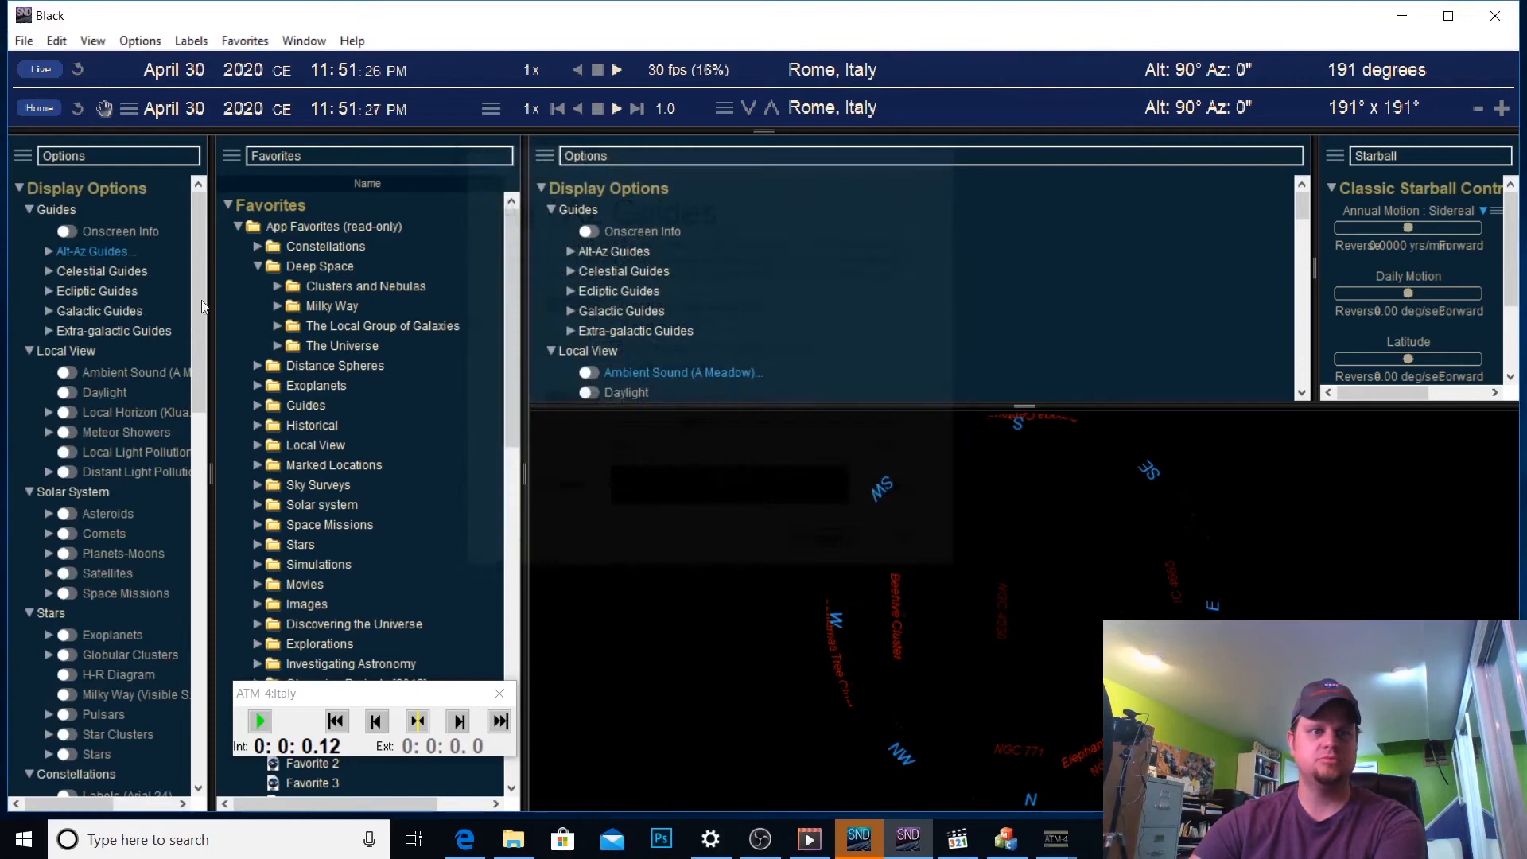
click(46, 251)
click(97, 273)
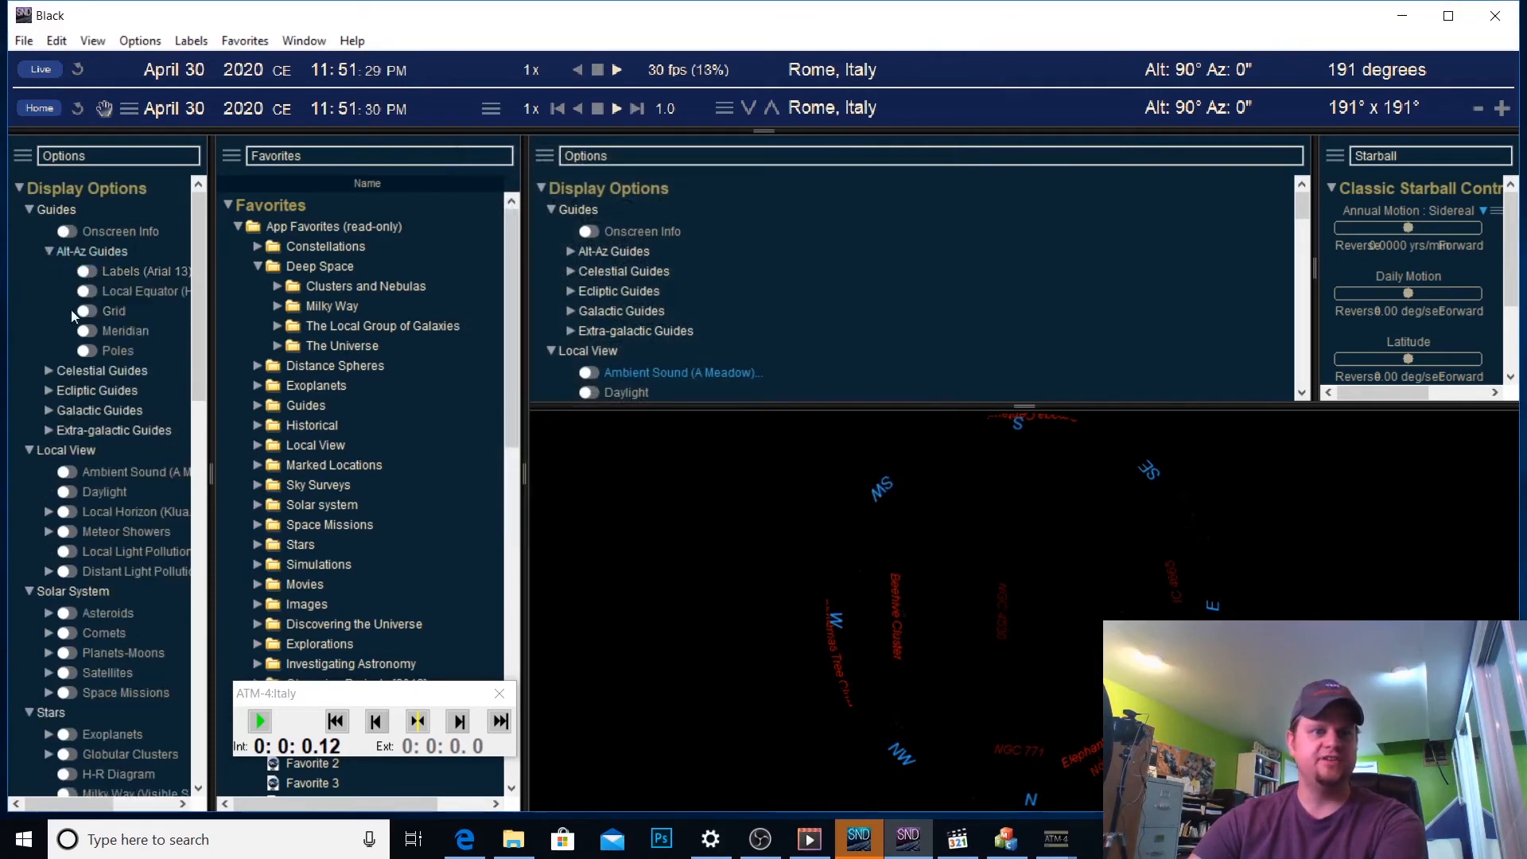
click(49, 370)
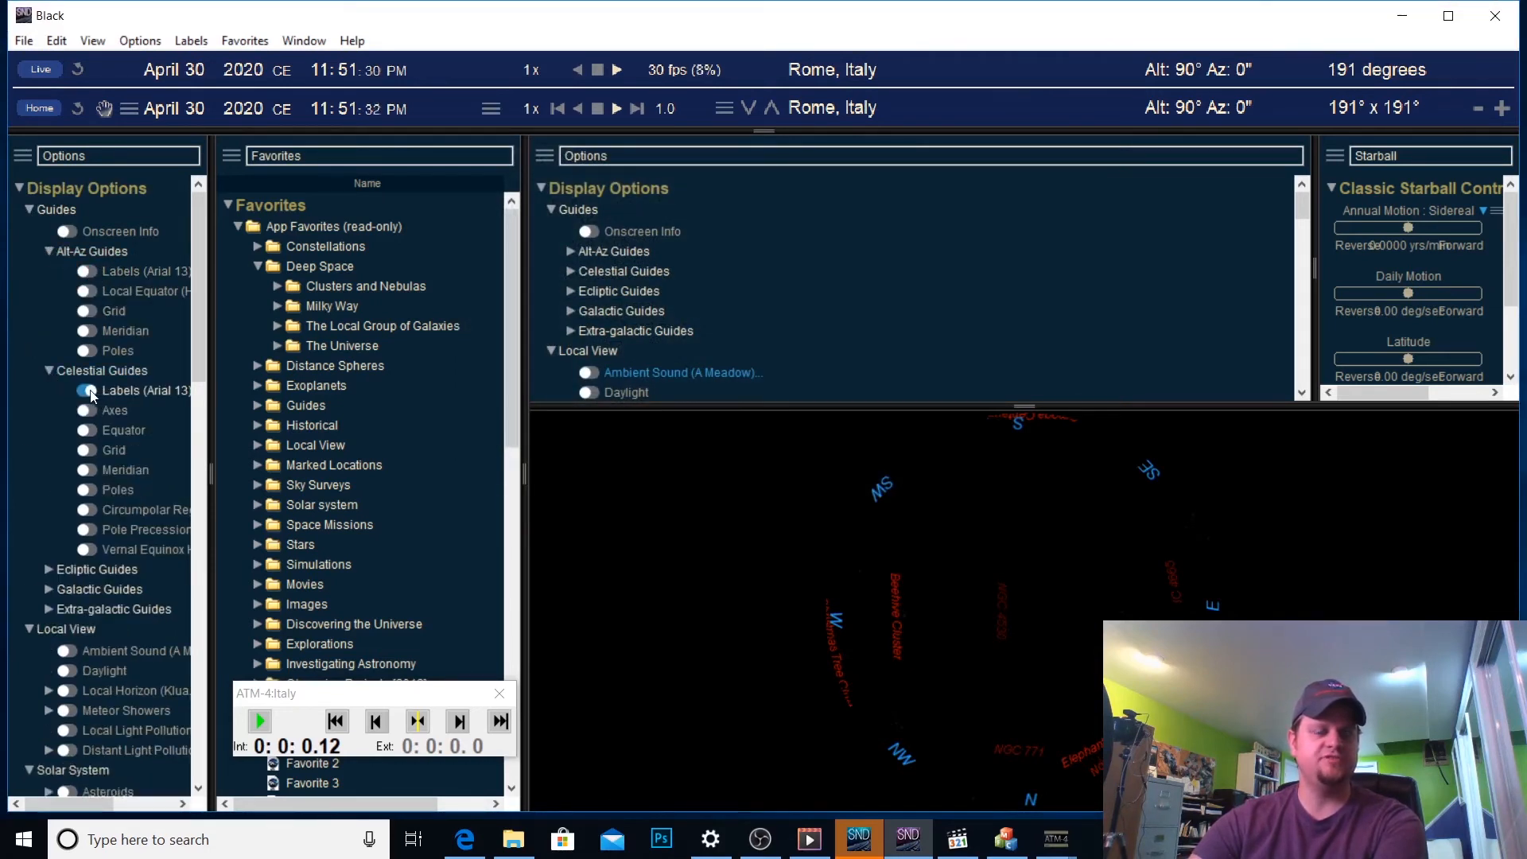
click(86, 389)
click(48, 370)
click(57, 251)
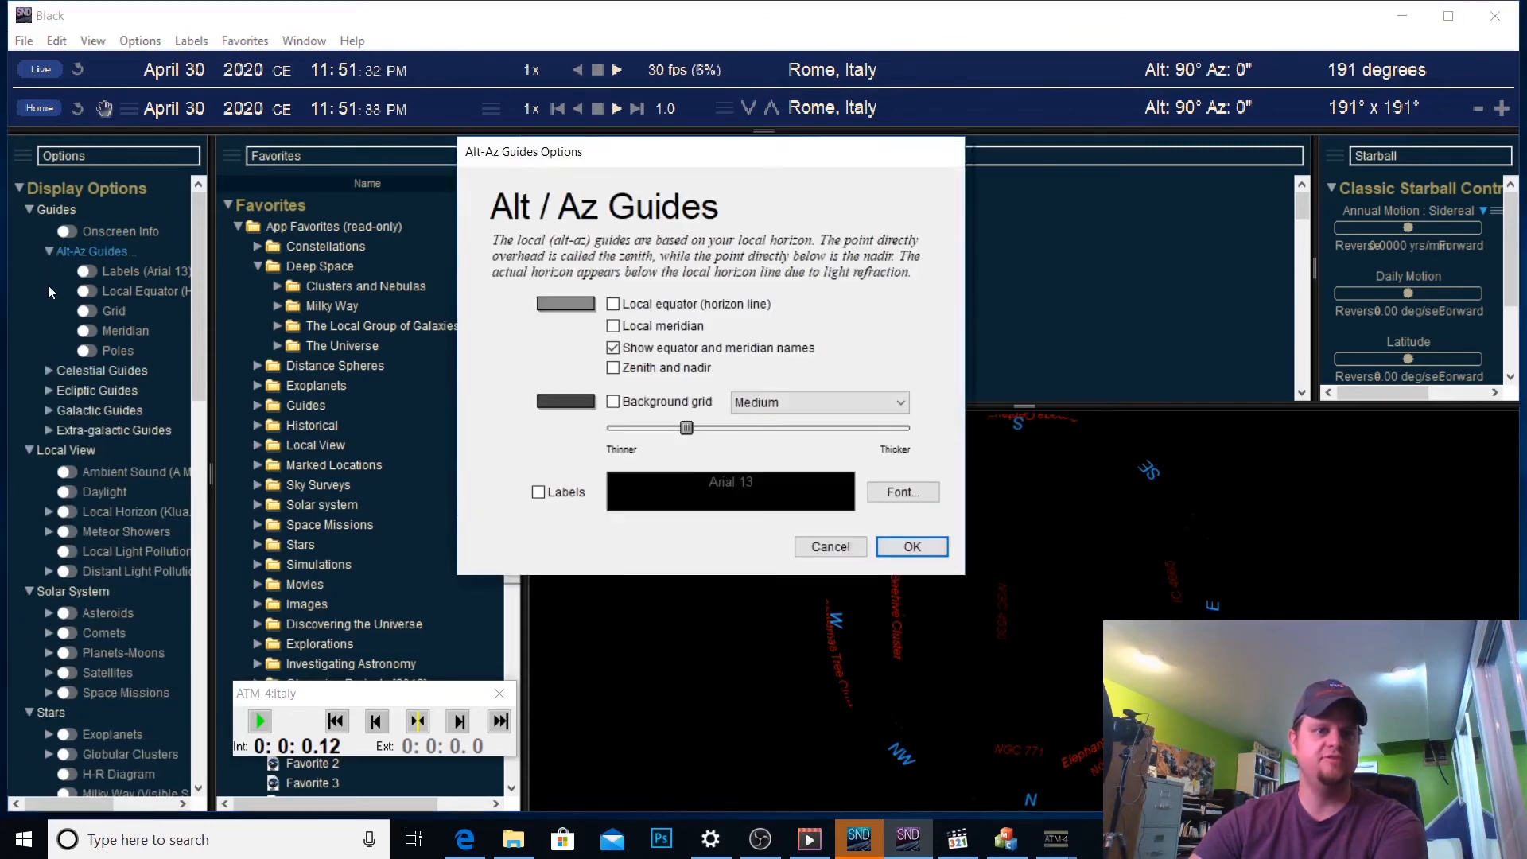
click(831, 547)
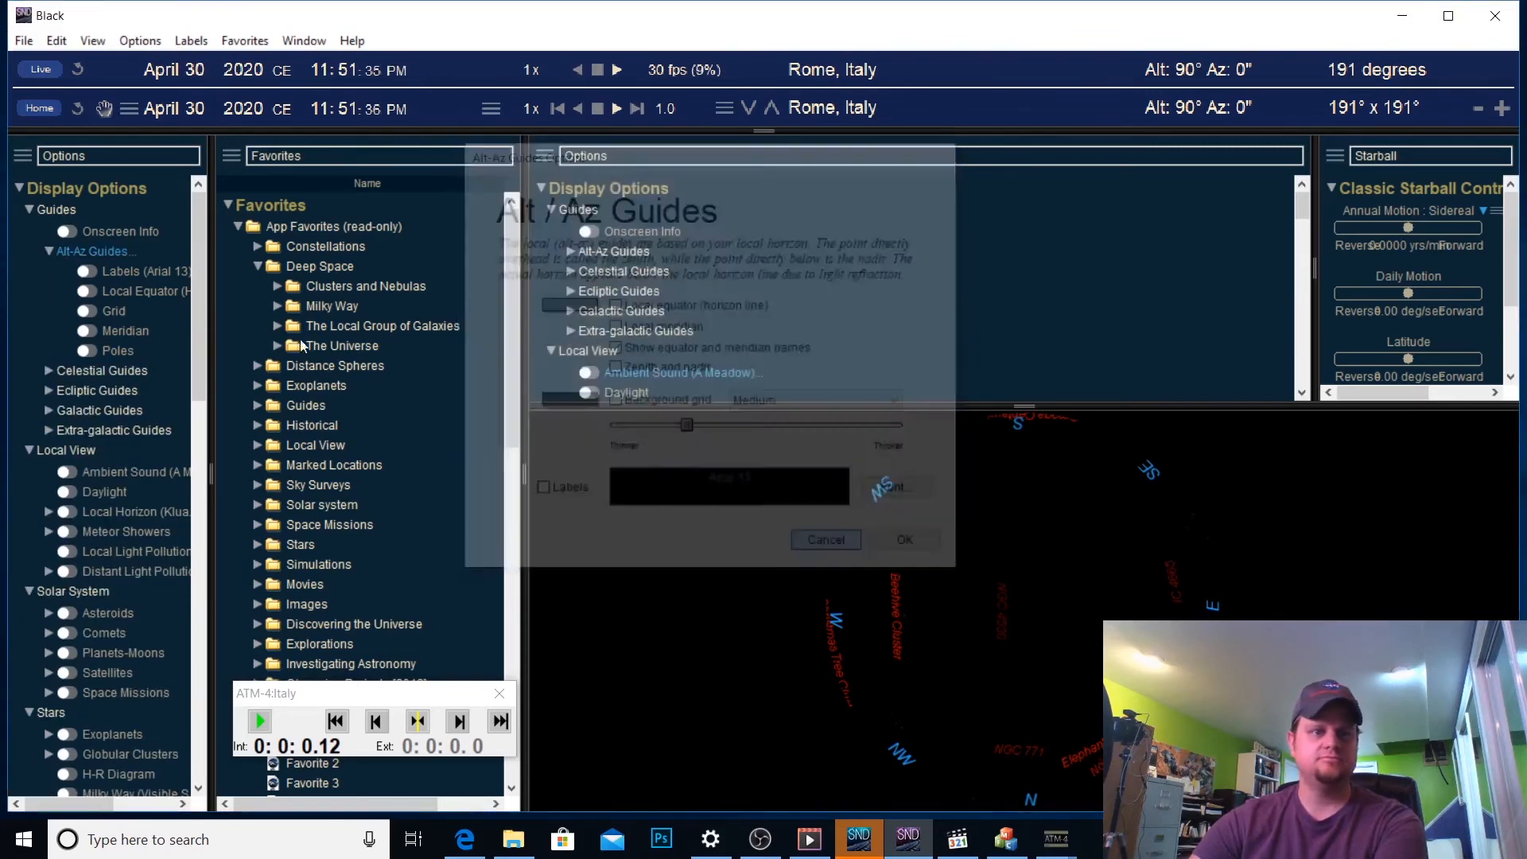
click(49, 251)
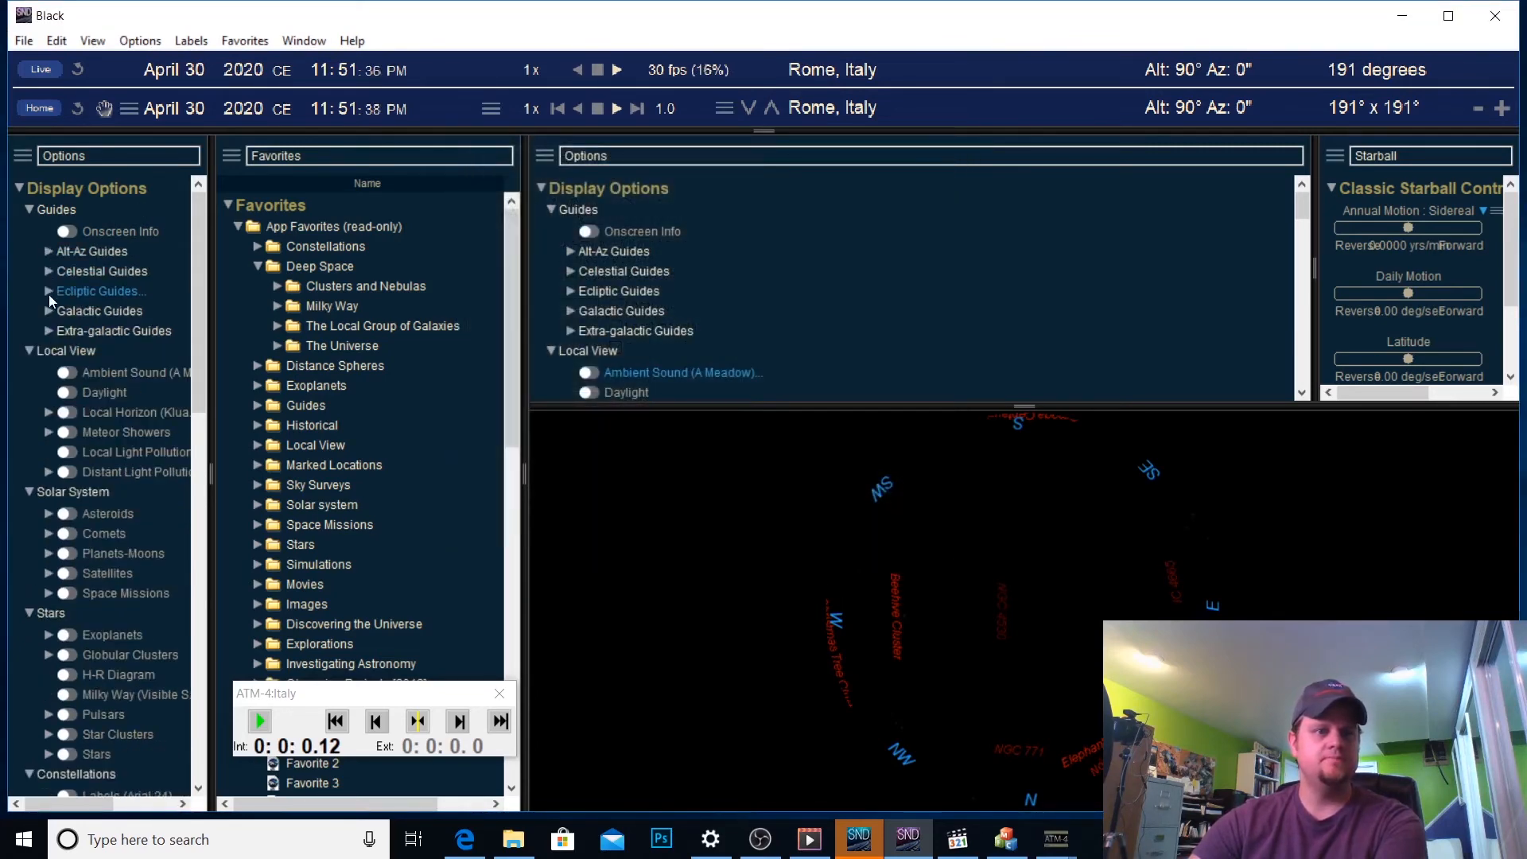
Turn off Labels in the Ecliptic Guides and Galactic Guides, and check the Extra-galactic Guides options without changing them
click(47, 292)
click(78, 311)
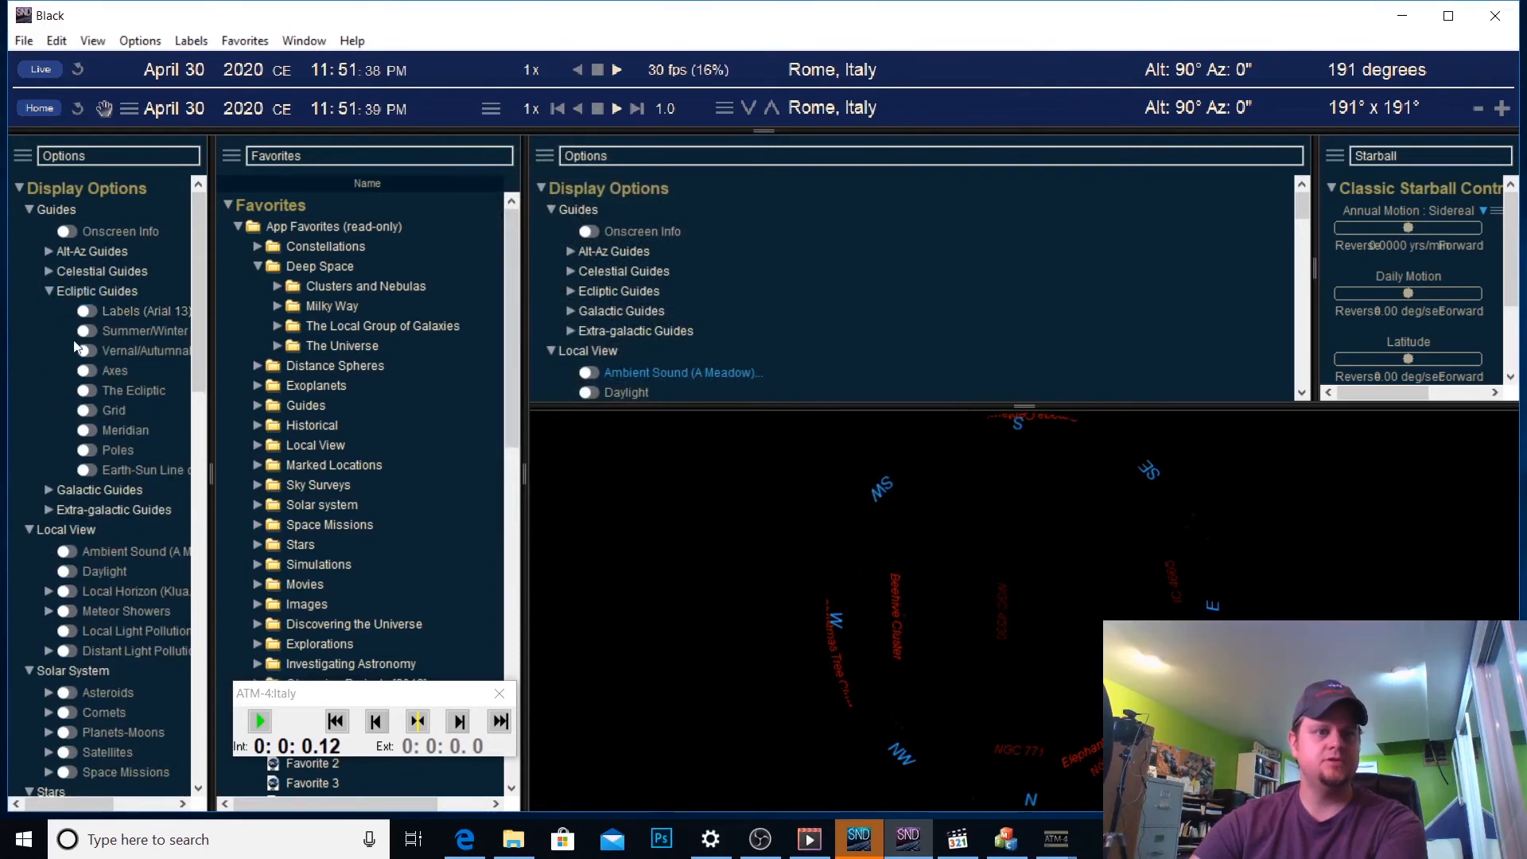
click(50, 490)
click(86, 509)
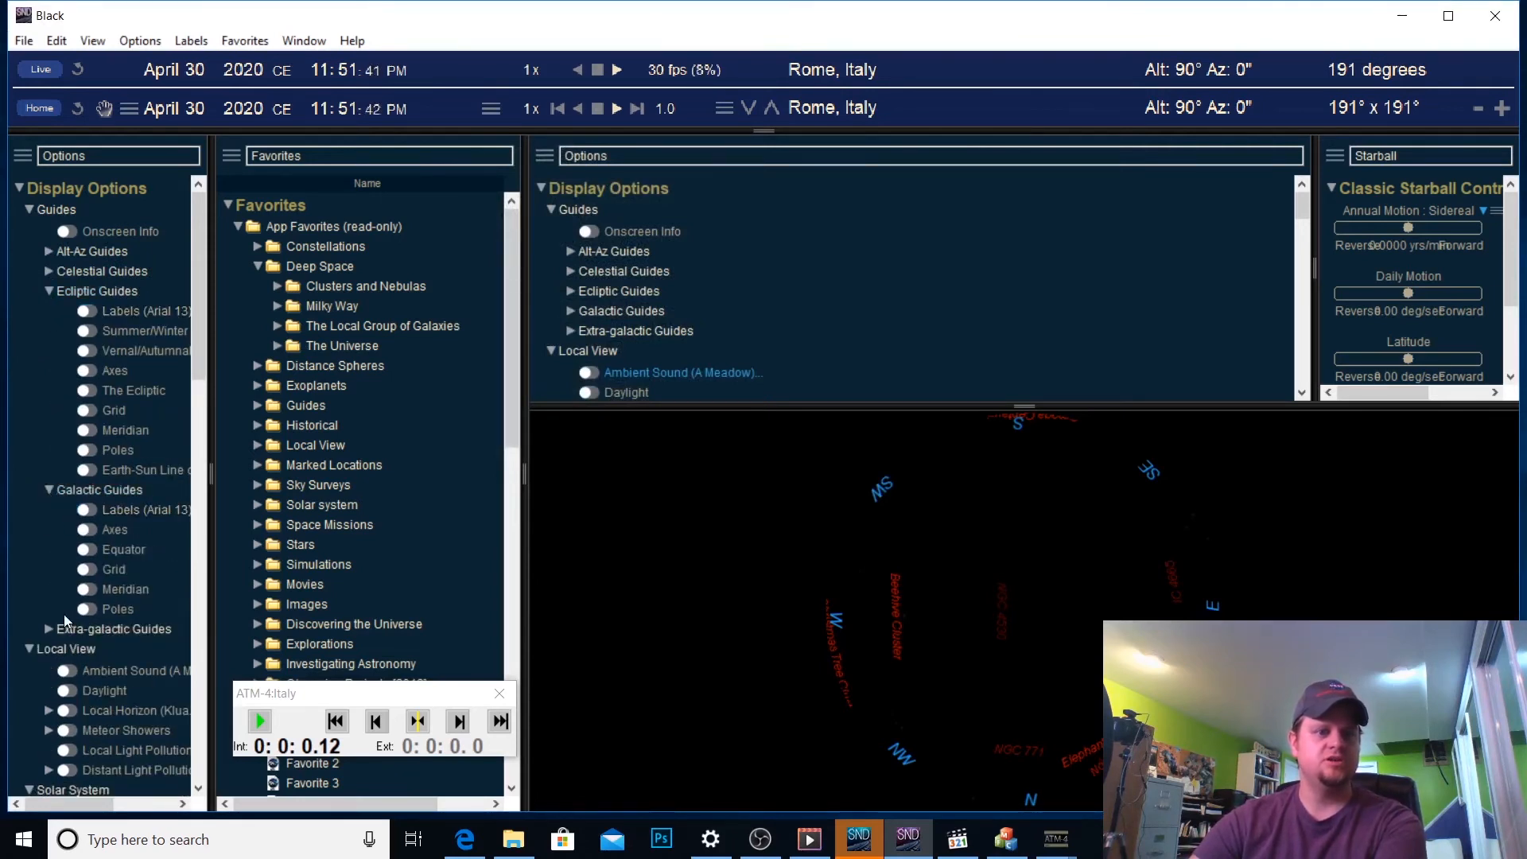
click(89, 630)
click(831, 676)
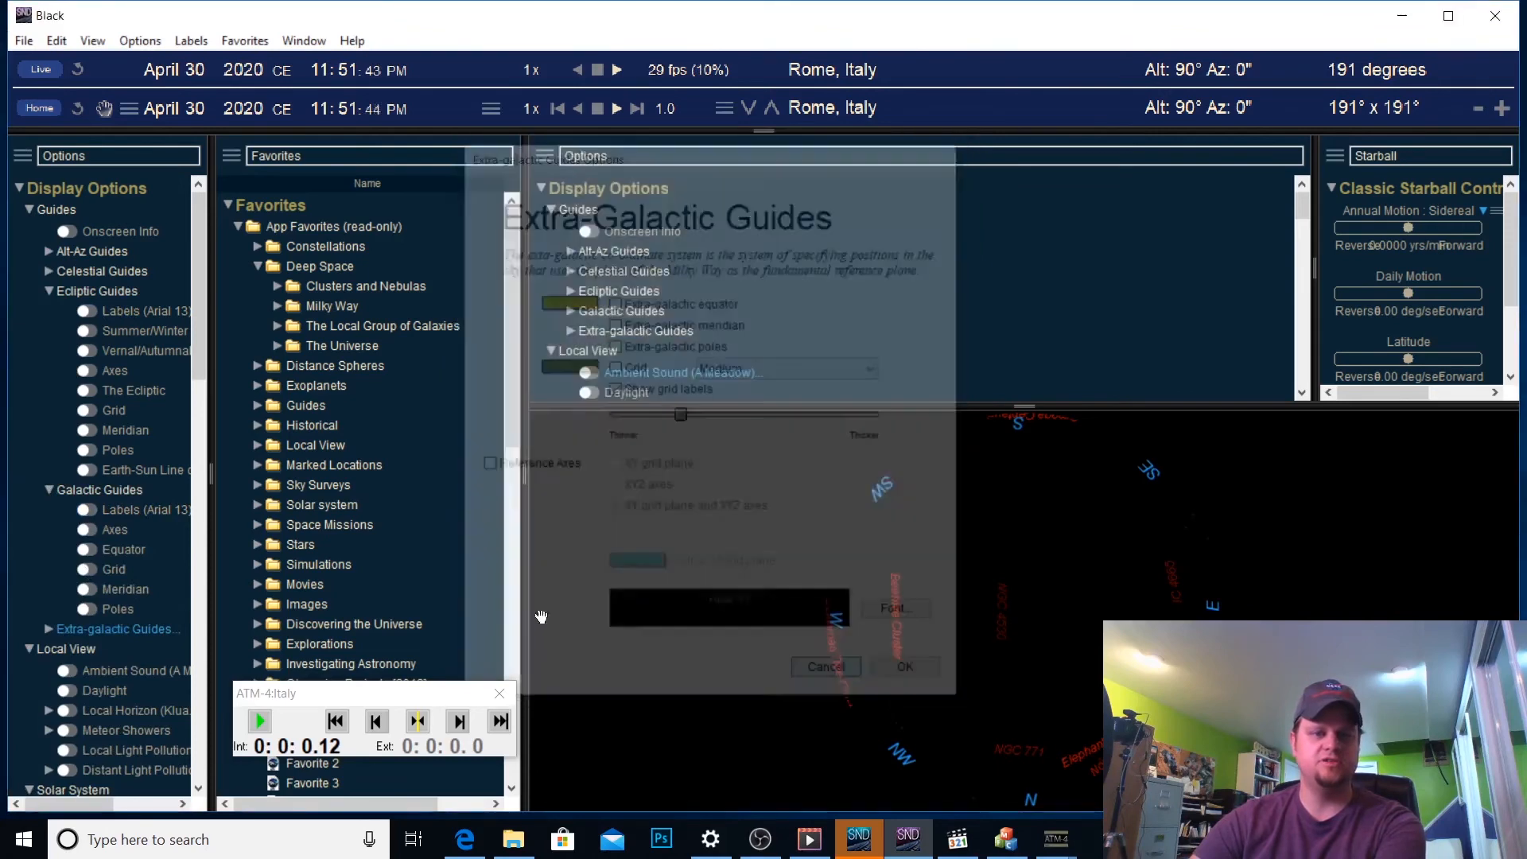
click(56, 629)
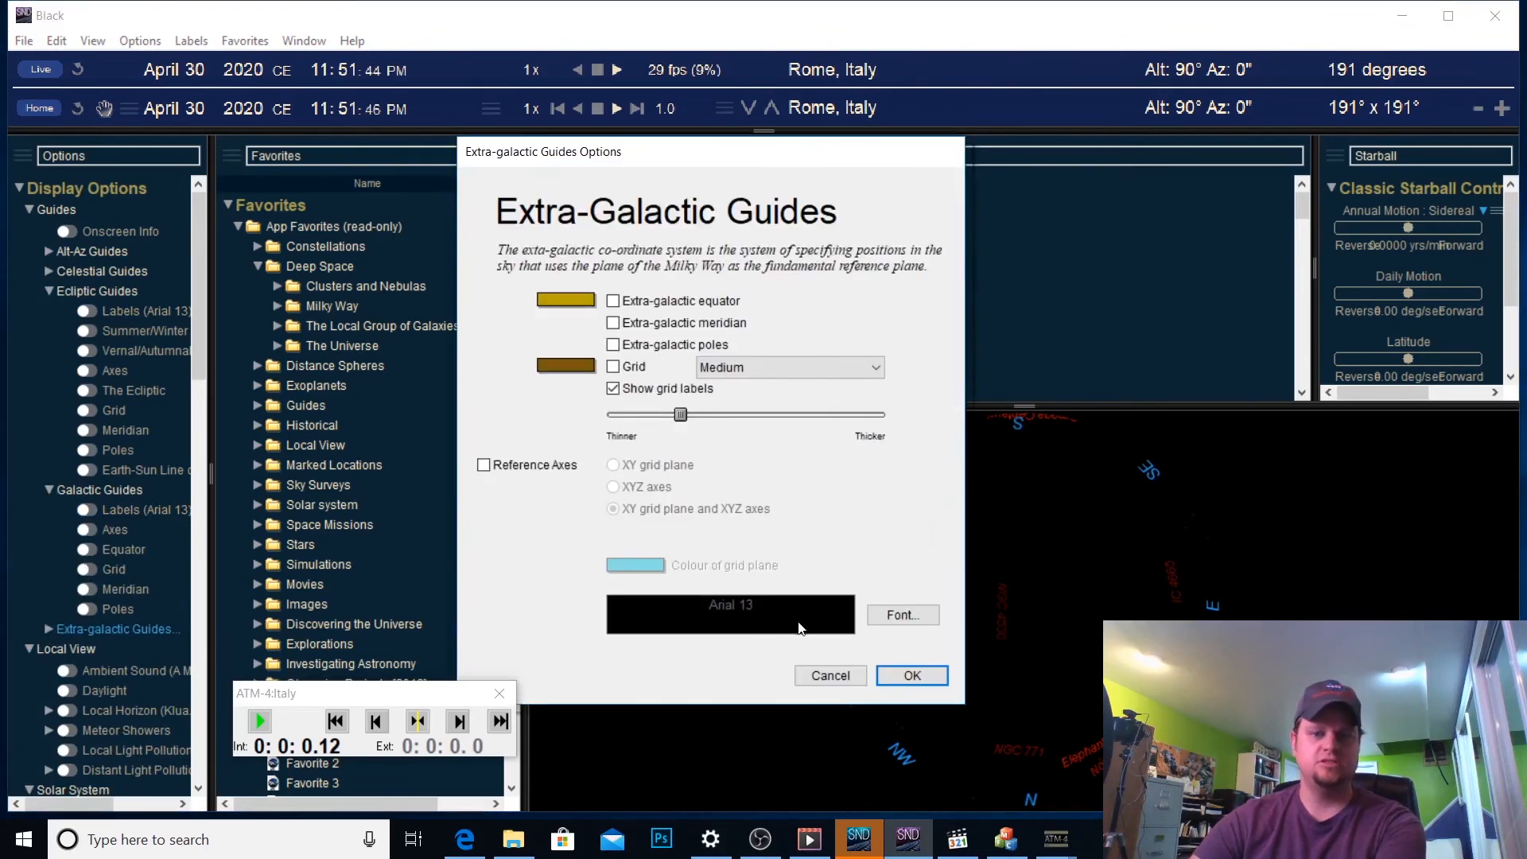
click(830, 678)
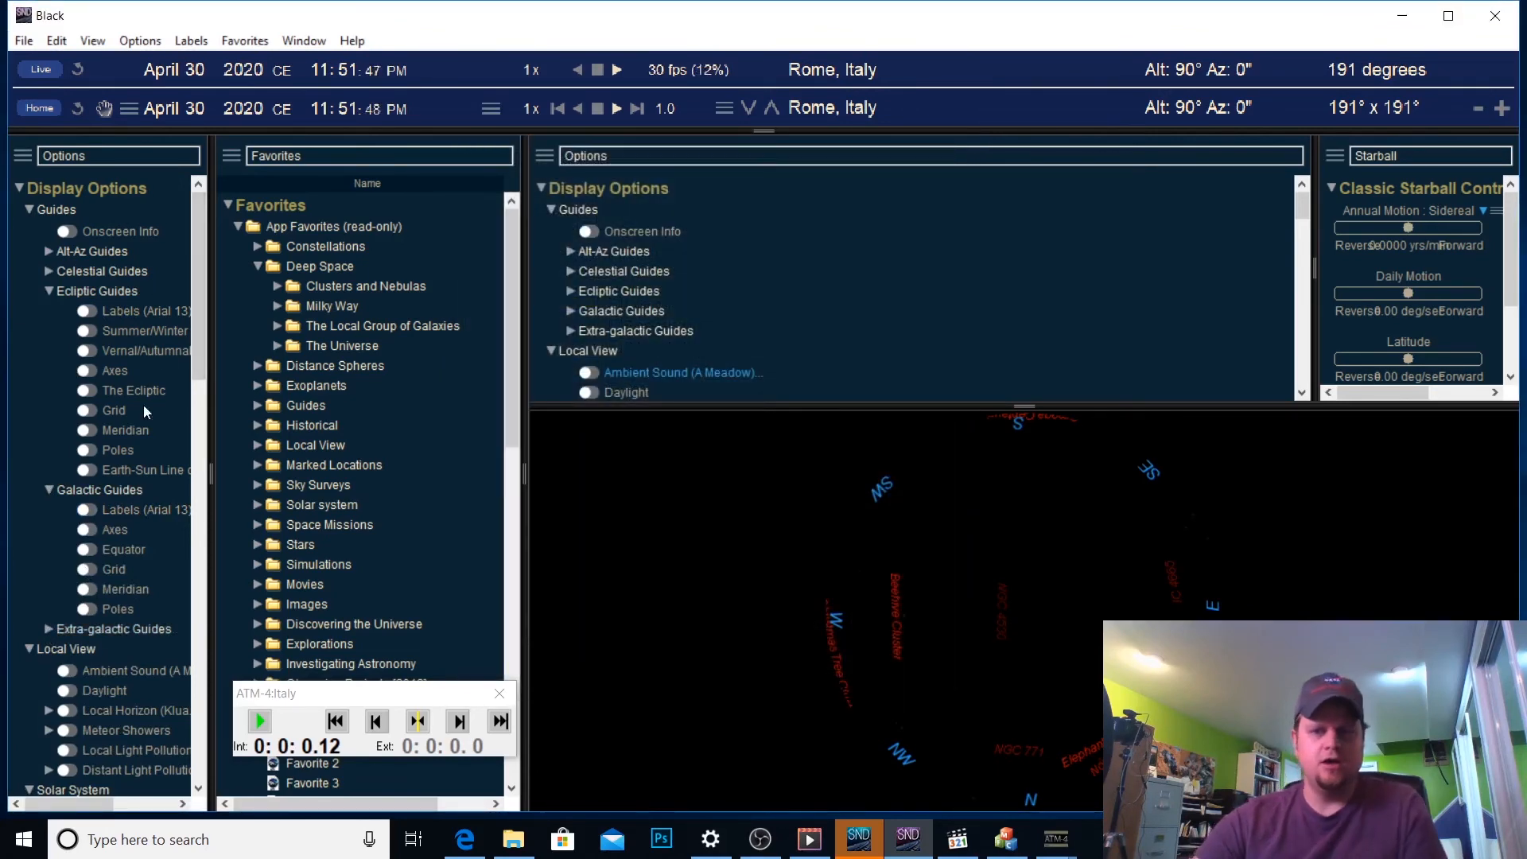
Turn off Bright NGC Objects, Chandra Images, Historical Supernovae, Hubble Images, Messier Objects, NGC-IC Database, Spitzer Images and User Images in the Deep Space group
scroll(133, 407, down, 2)
scroll(86, 429, down, 15)
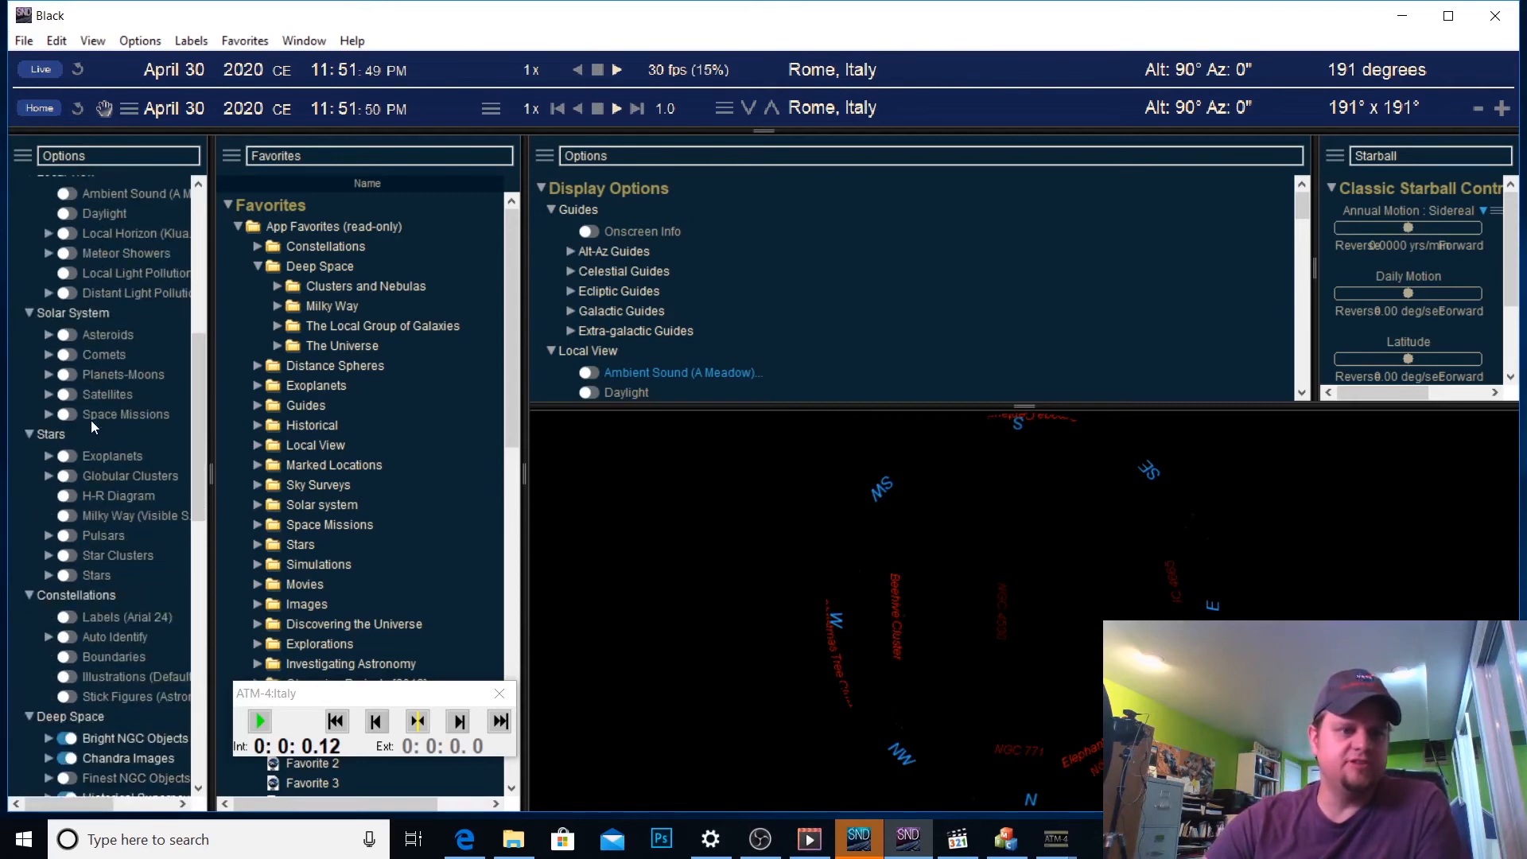
scroll(102, 438, down, 3)
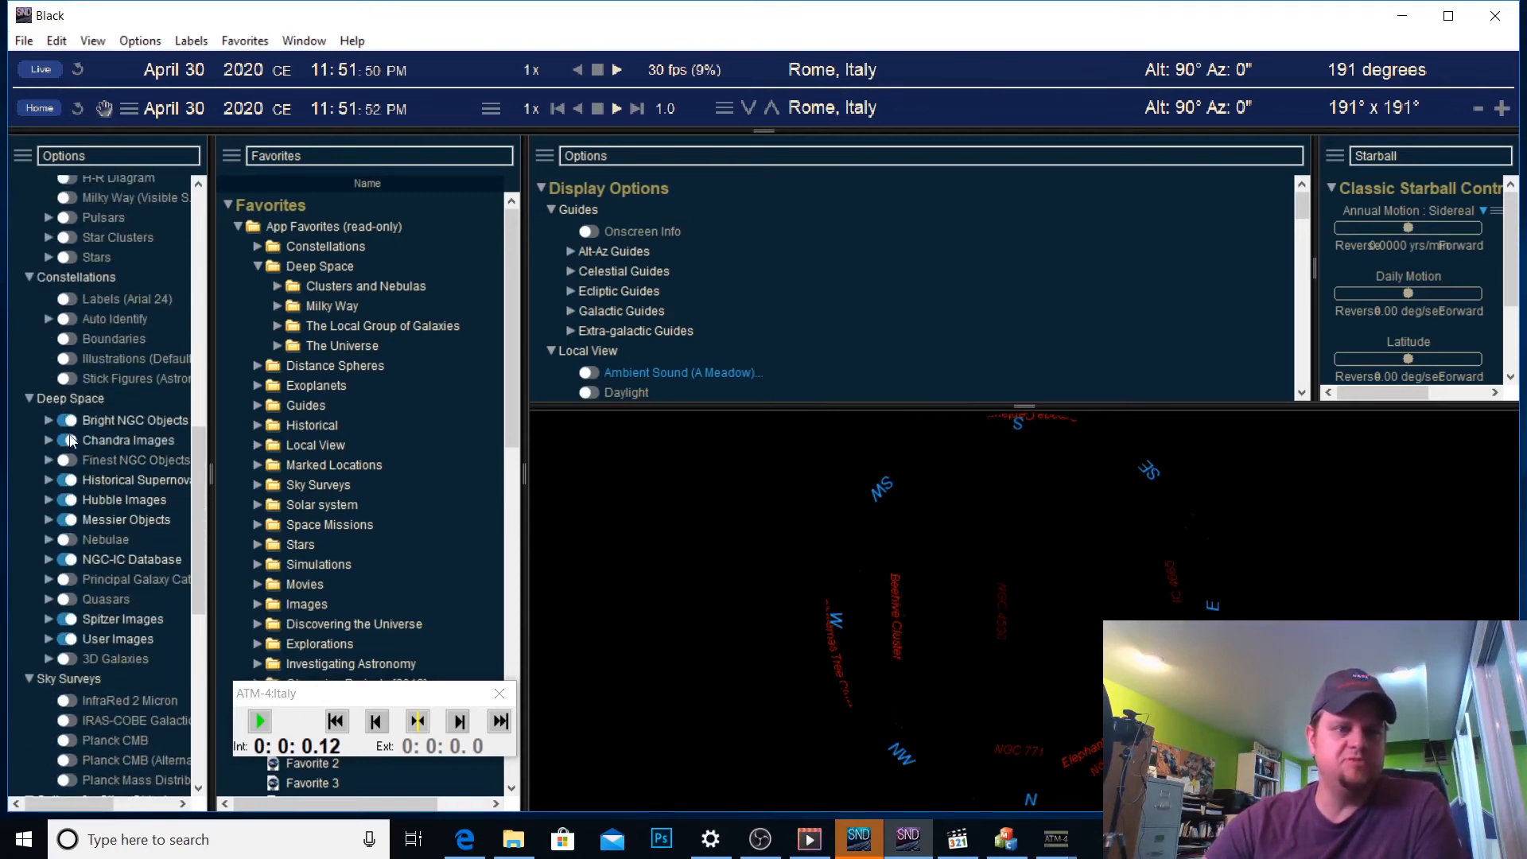
click(67, 420)
click(70, 441)
click(70, 481)
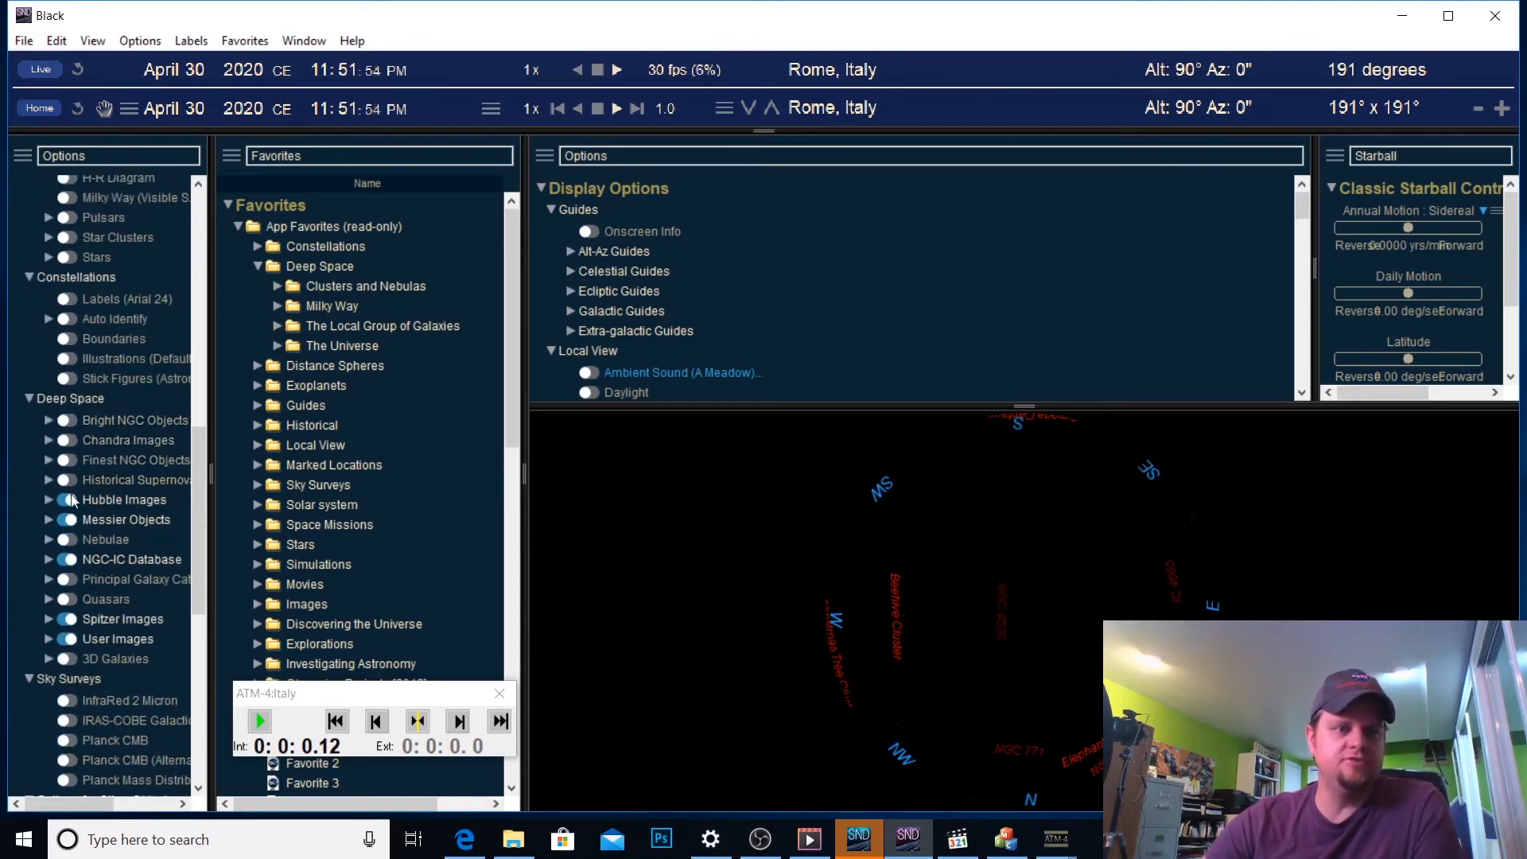
click(69, 501)
click(69, 520)
click(69, 560)
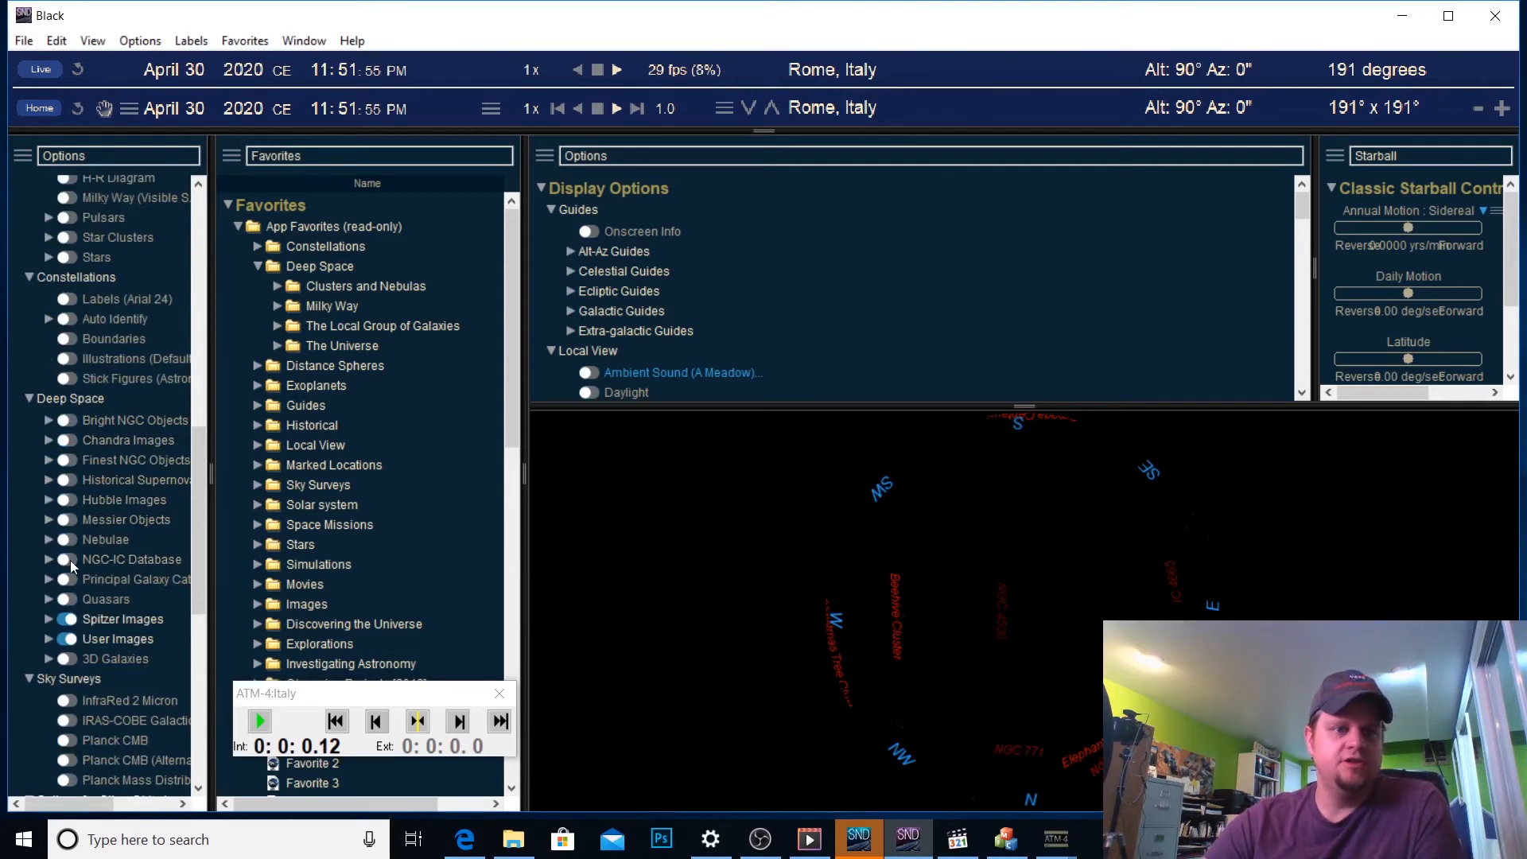
click(70, 620)
Turn off Compass Points under Local Horizon and save the blacked-out sky over the existing Black favorite
scroll(72, 627, down, 11)
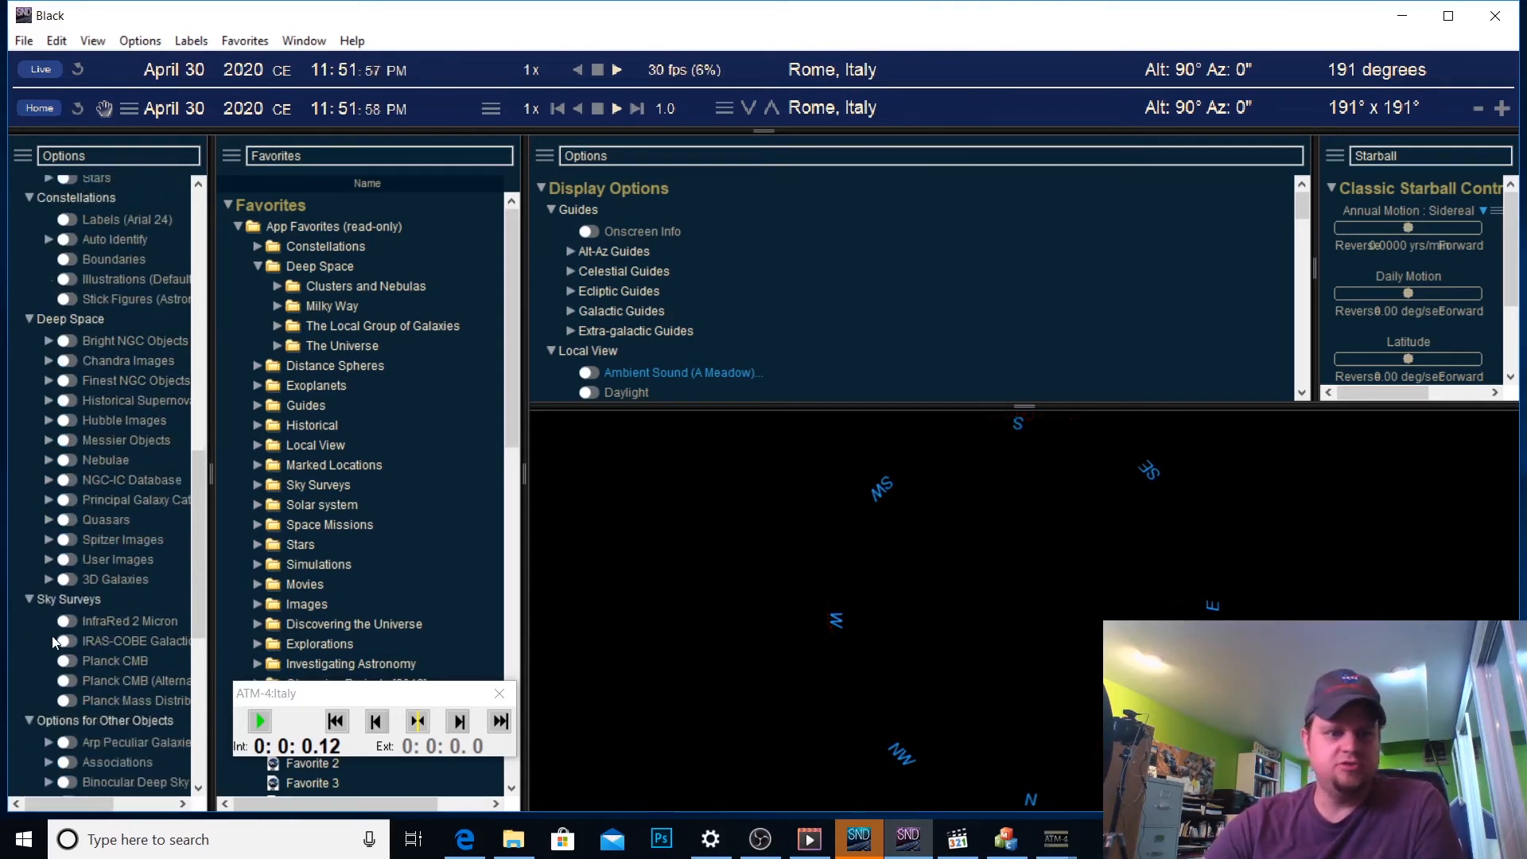
scroll(61, 627, down, 2)
drag(197, 652, 207, 155)
scroll(60, 538, down, 4)
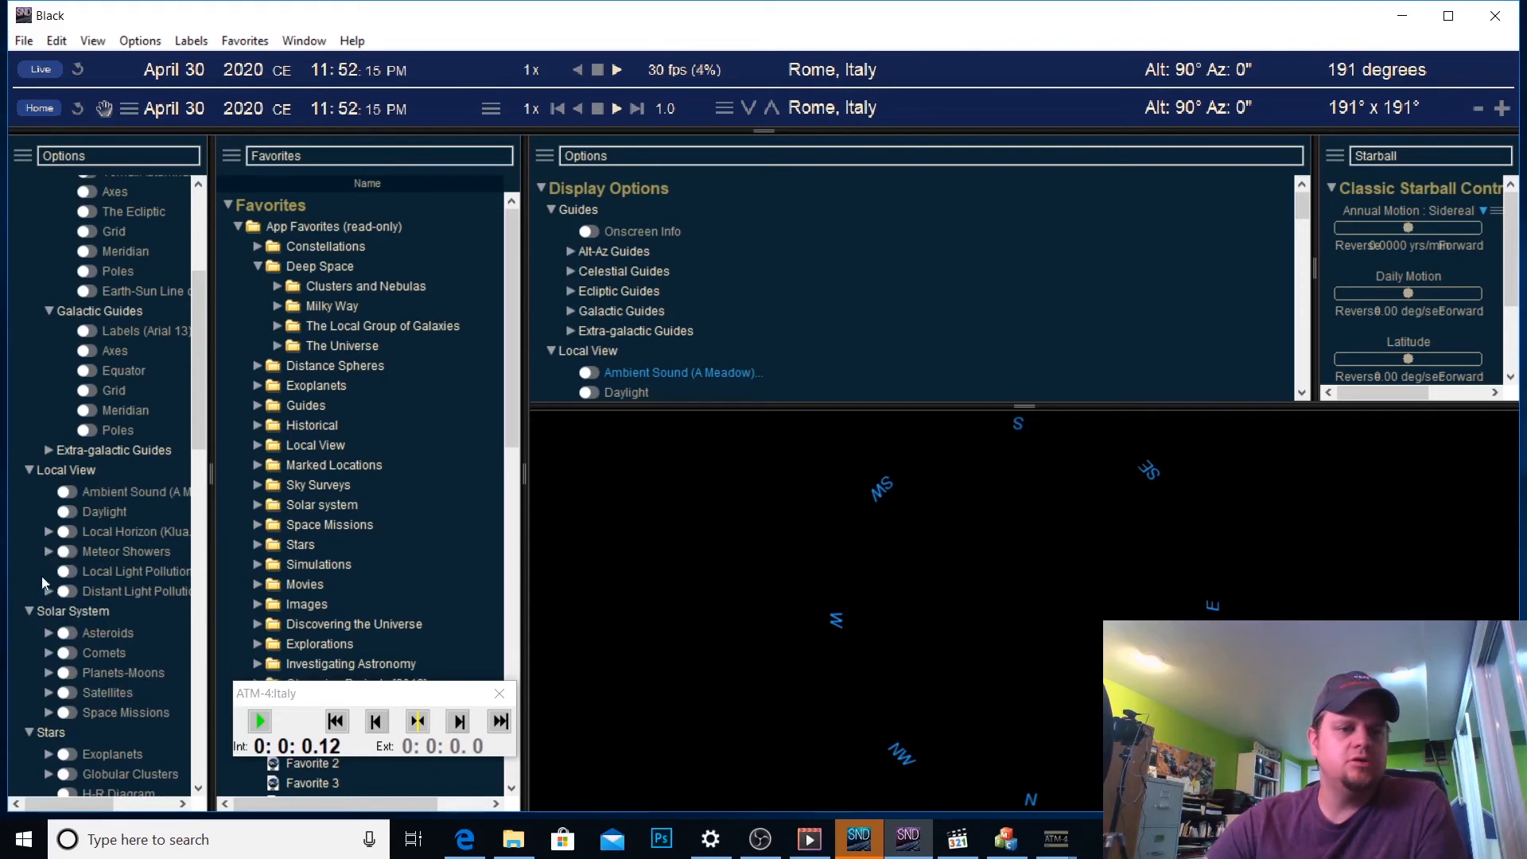
click(47, 532)
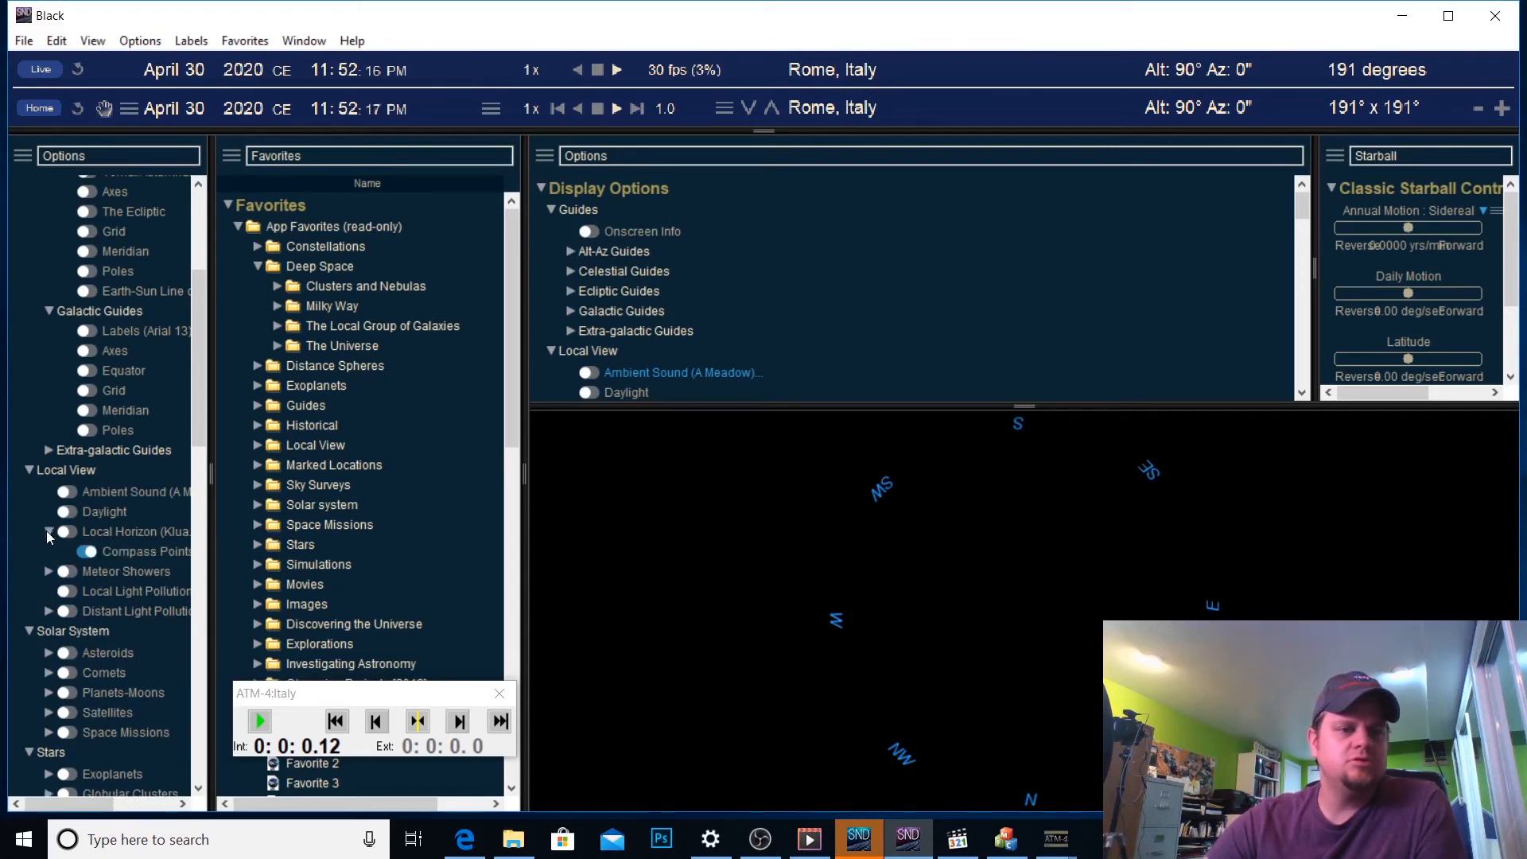
click(87, 552)
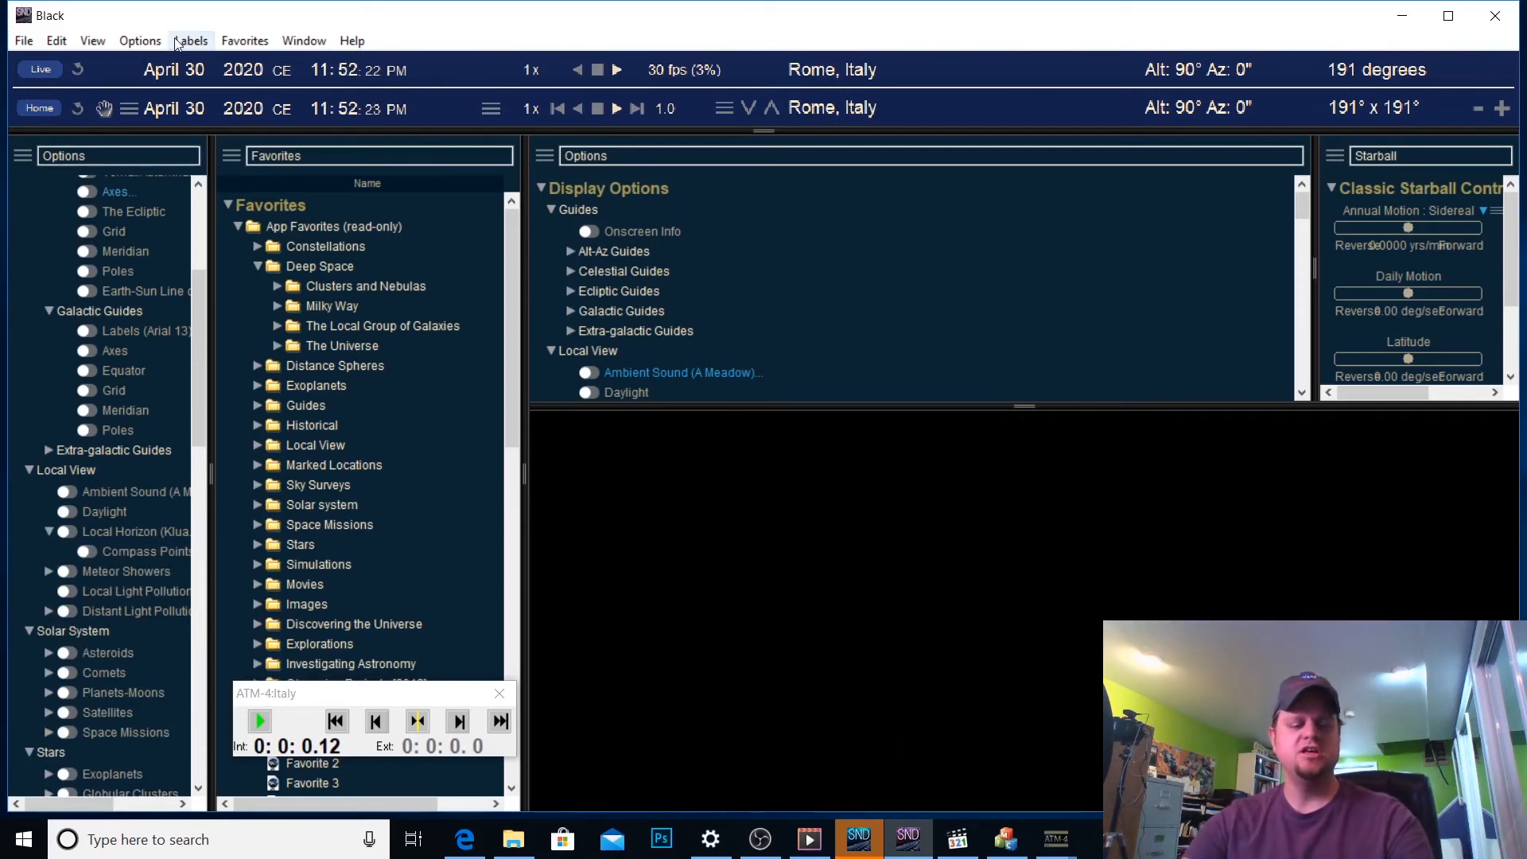
key(ctrl+s)
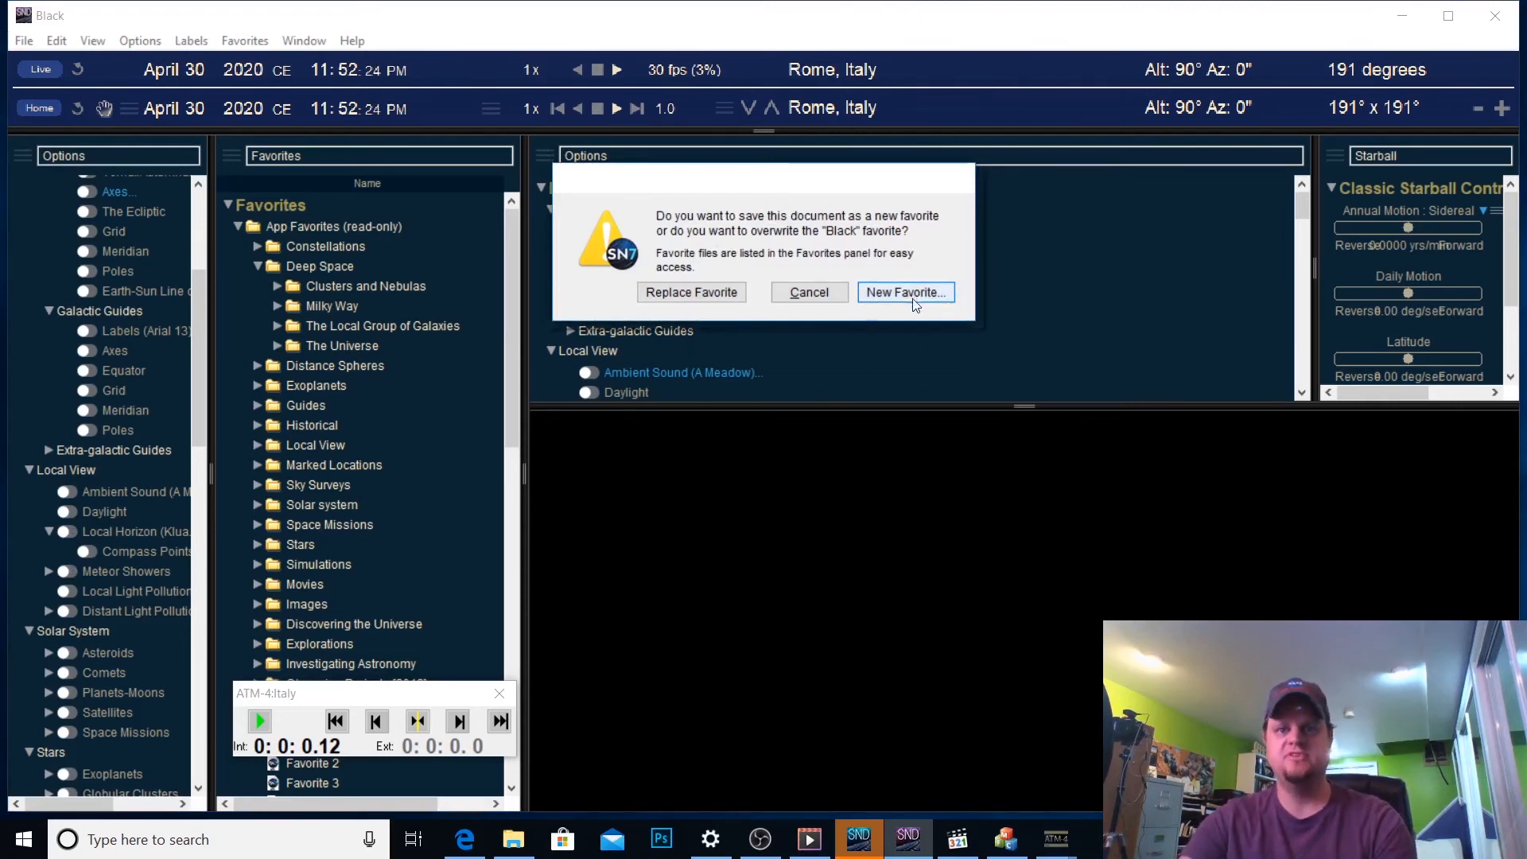
click(710, 293)
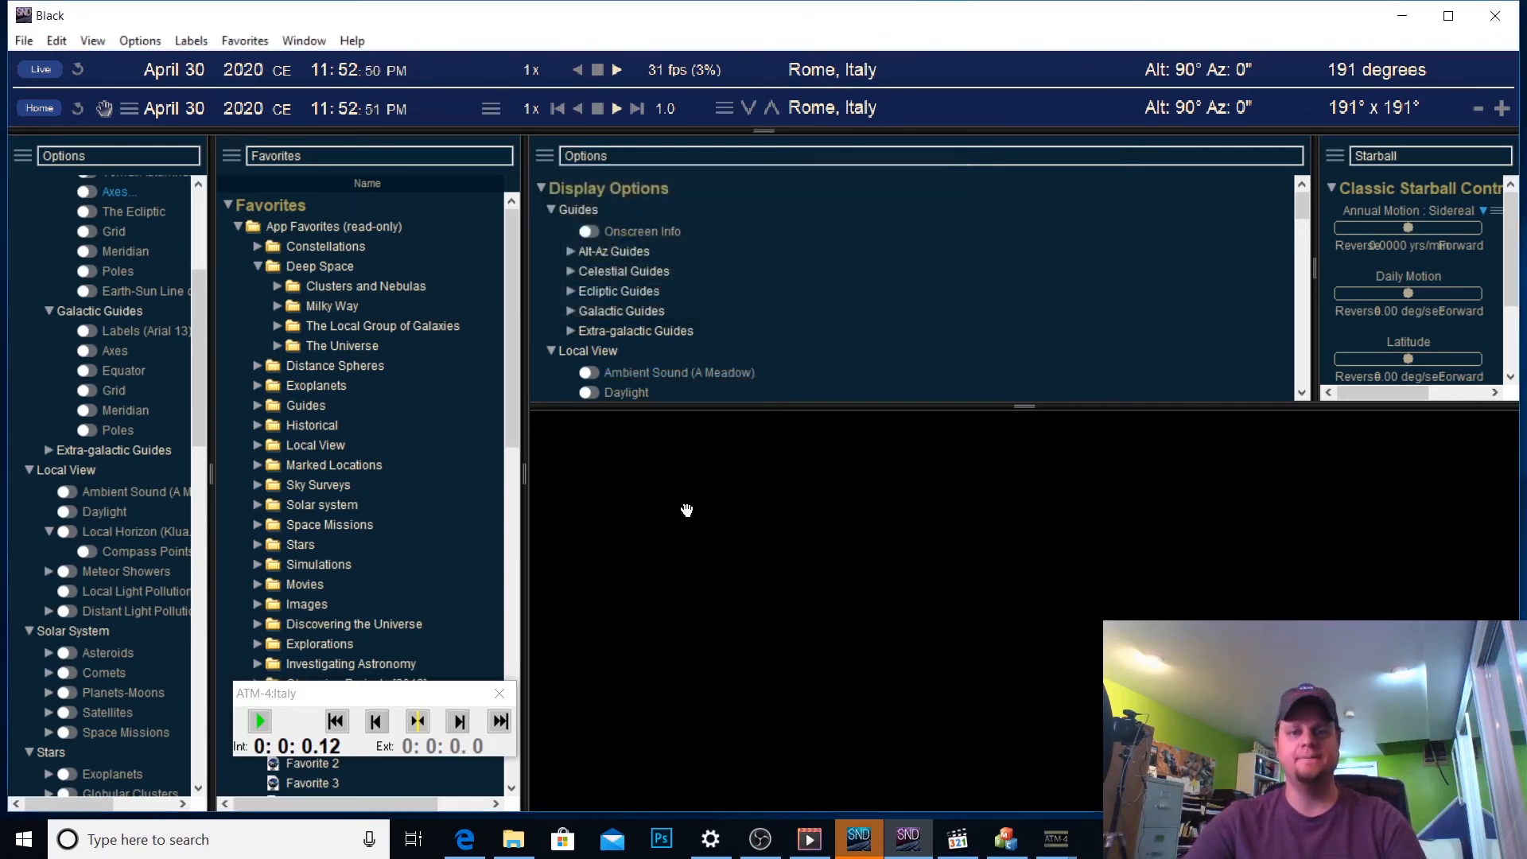
Switch to the ATM-4 Italy timeline and insert a Starry Night scene cue at 0:0:0.13 that loads the favorite Black.snf
click(1061, 848)
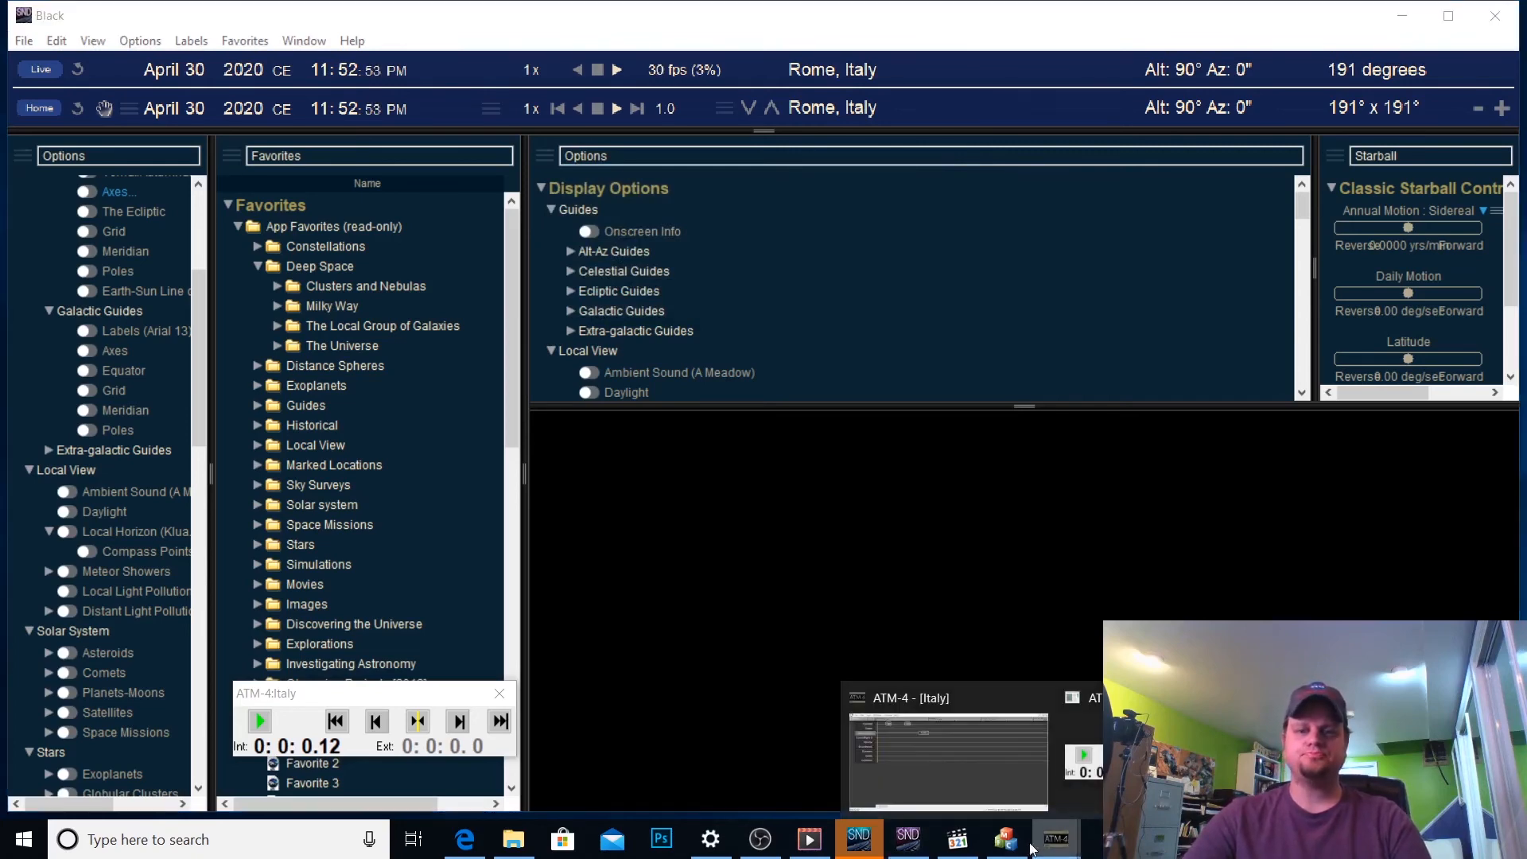
click(968, 762)
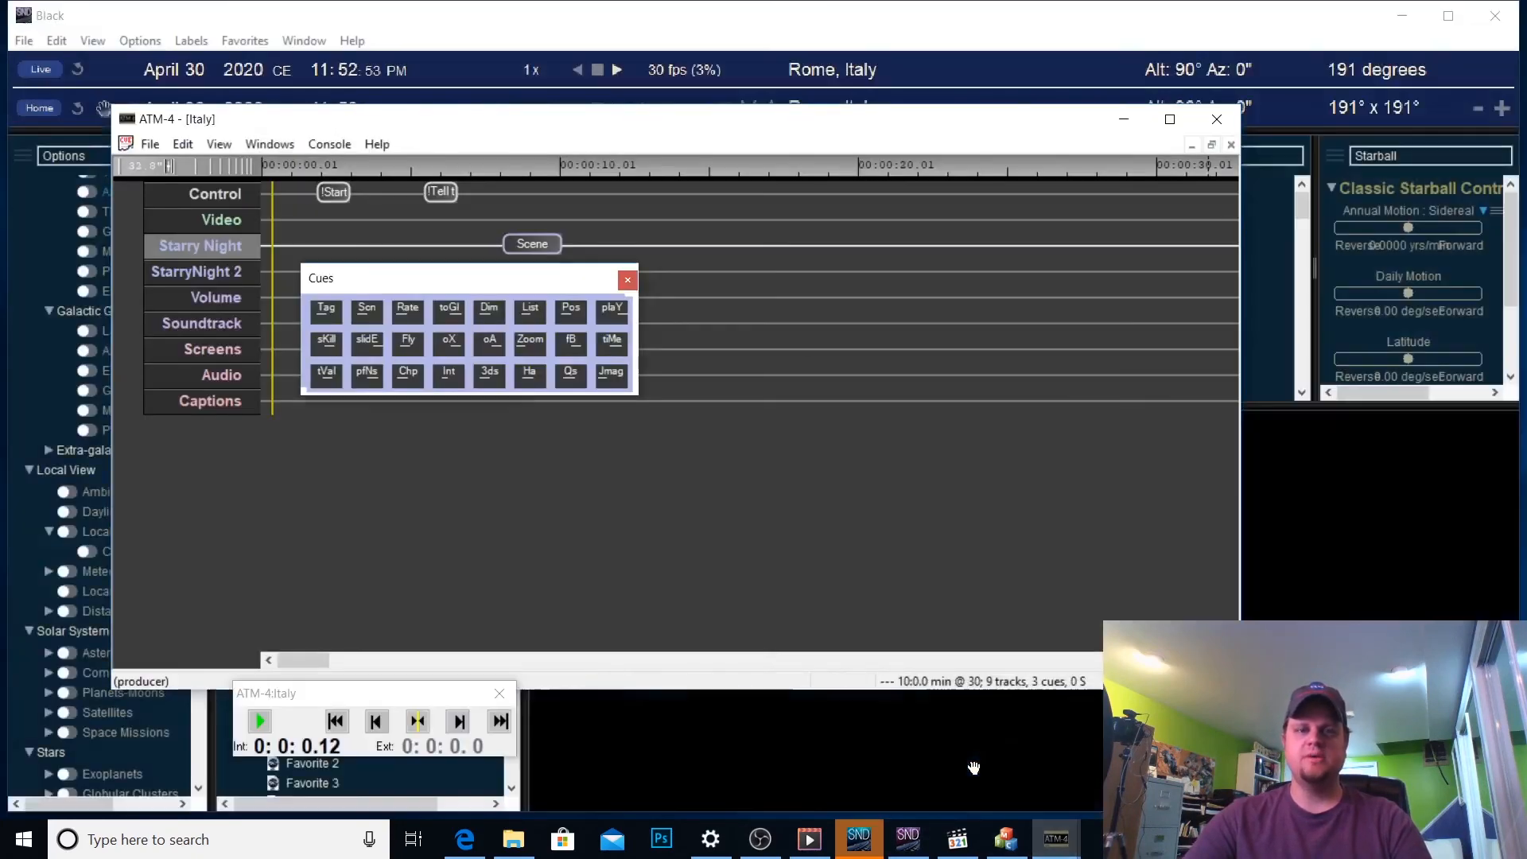
click(274, 235)
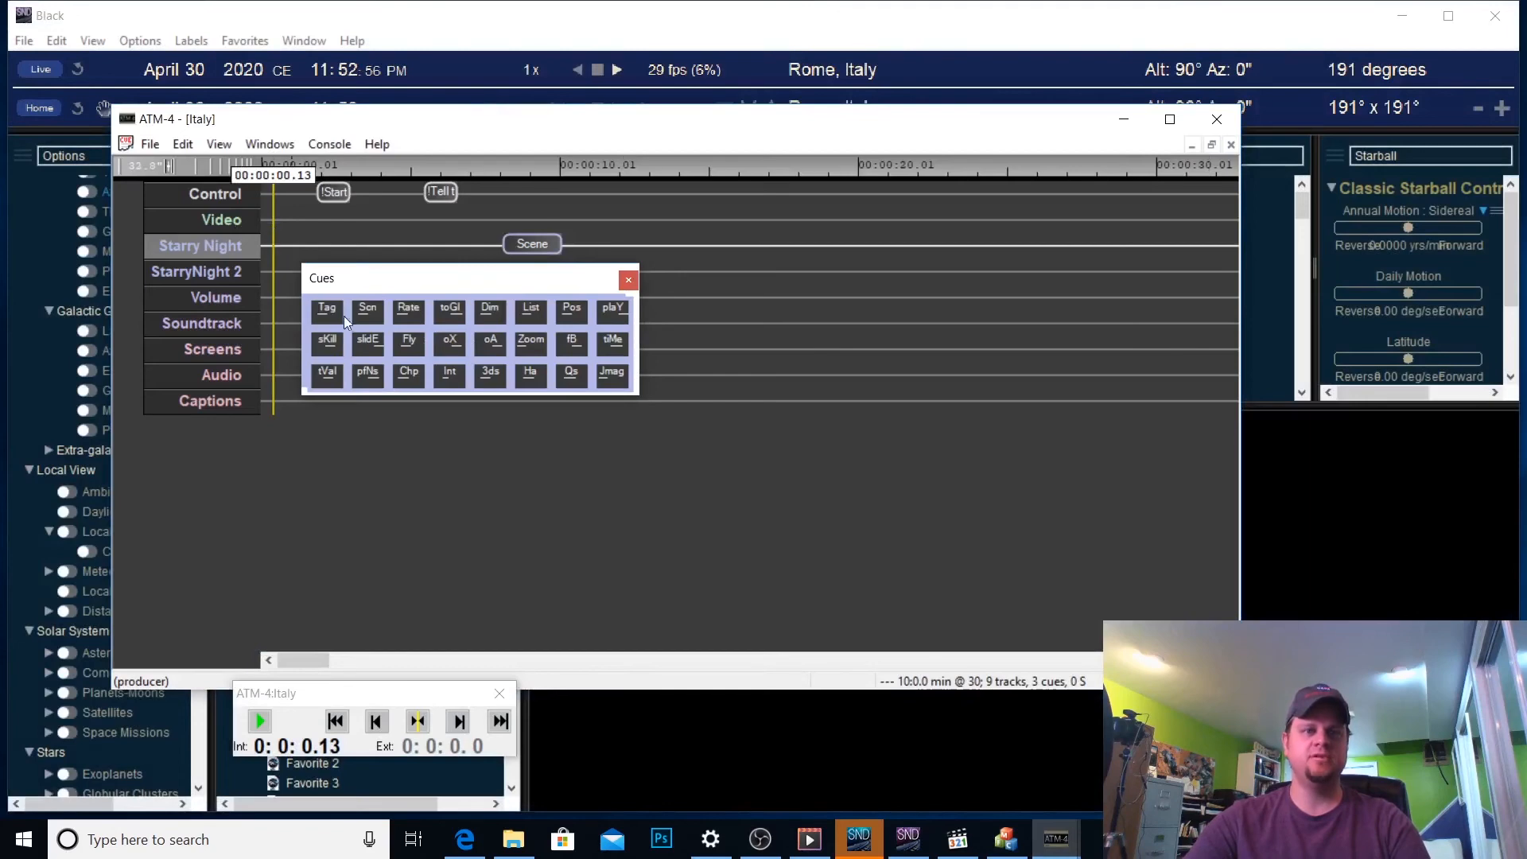
click(370, 313)
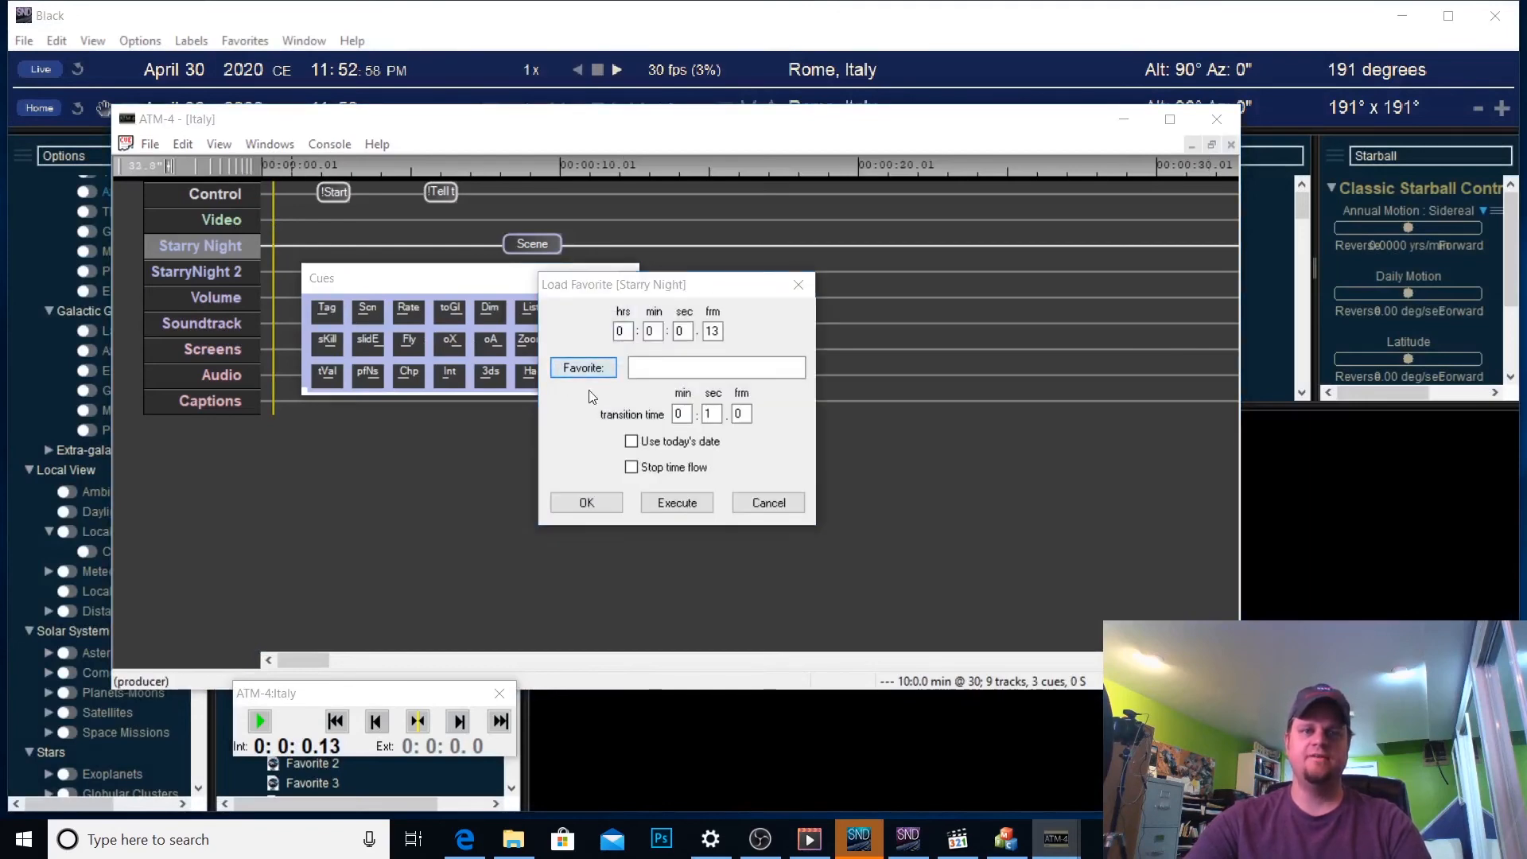
click(584, 368)
scroll(827, 509, down, 3)
scroll(835, 547, up, 1)
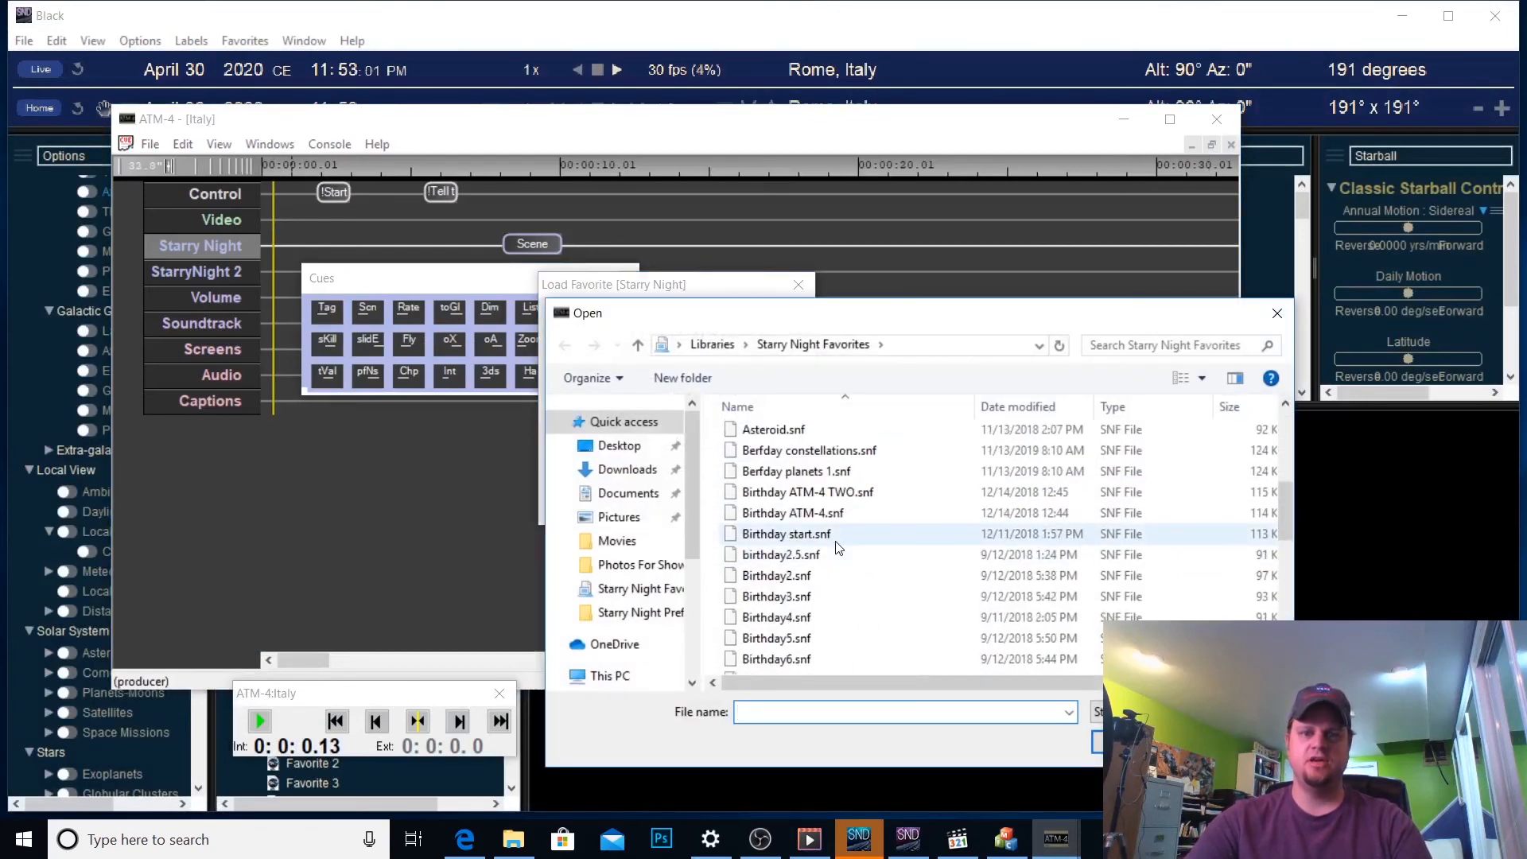
scroll(836, 548, down, 4)
click(774, 477)
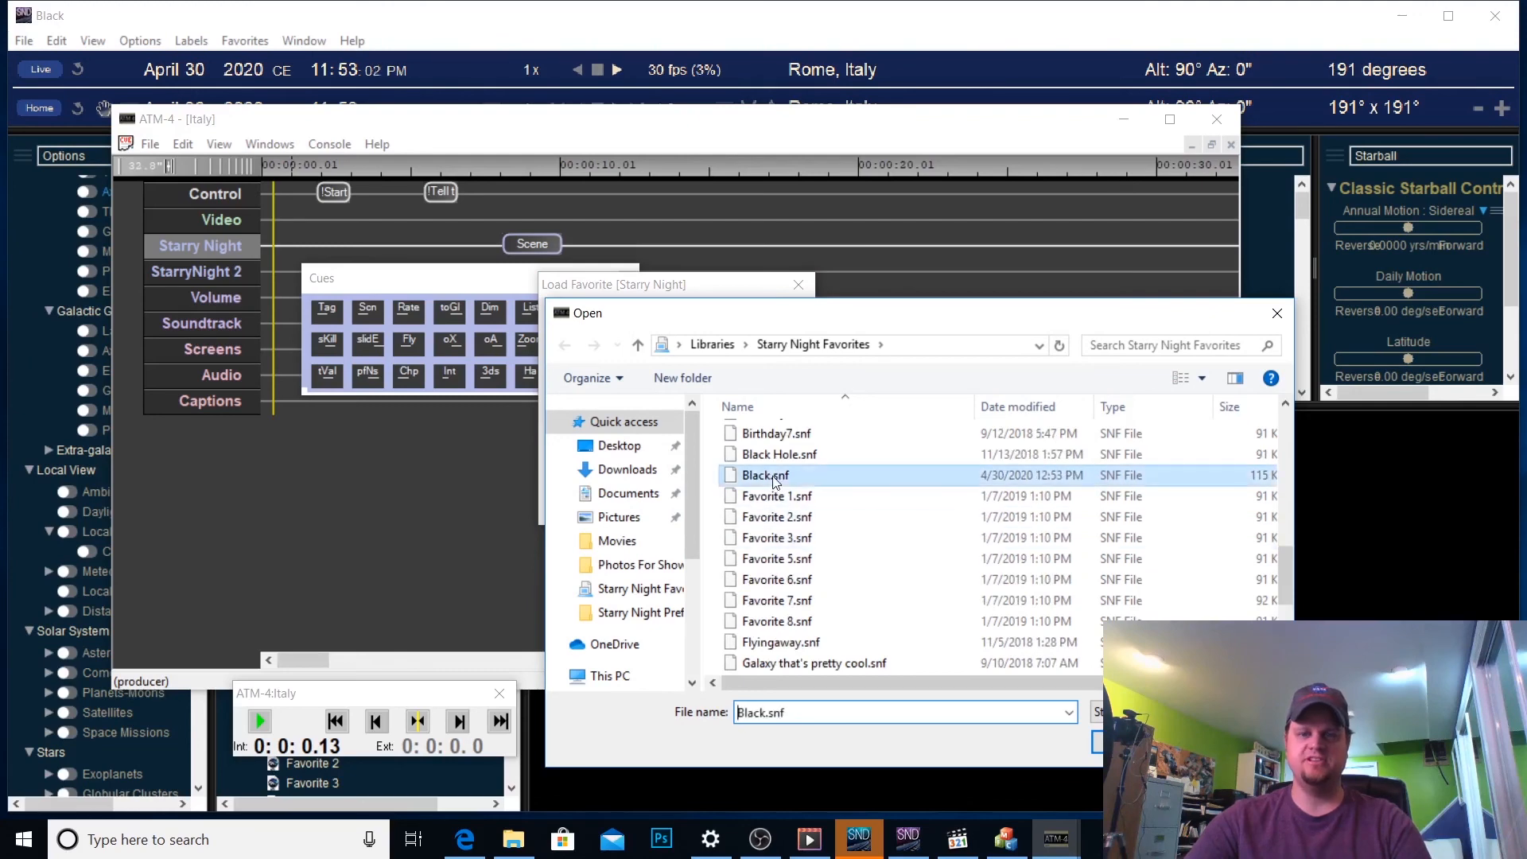
double_click(774, 477)
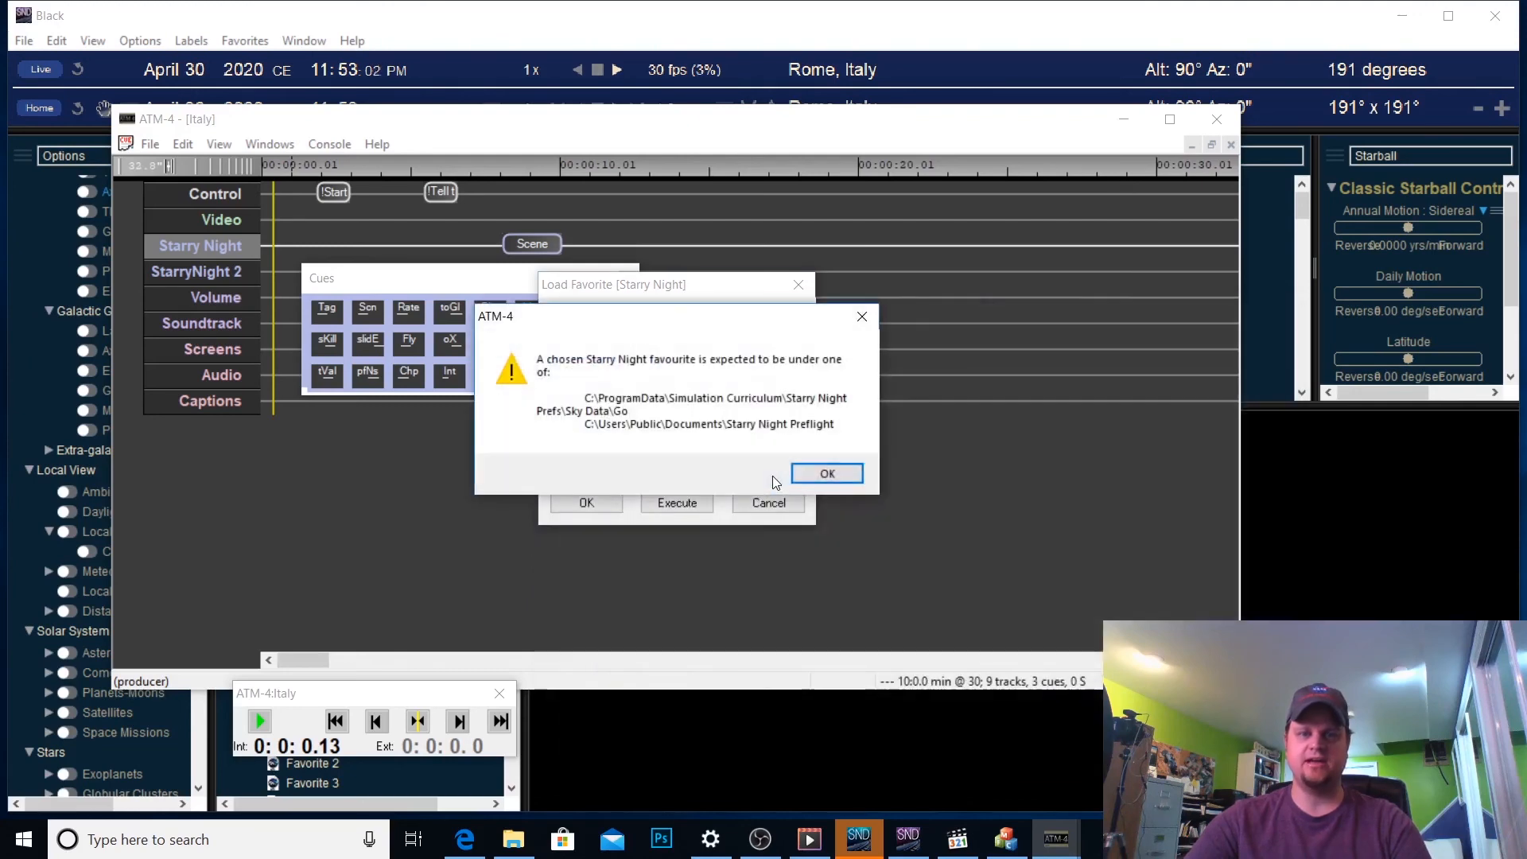
click(827, 475)
click(586, 502)
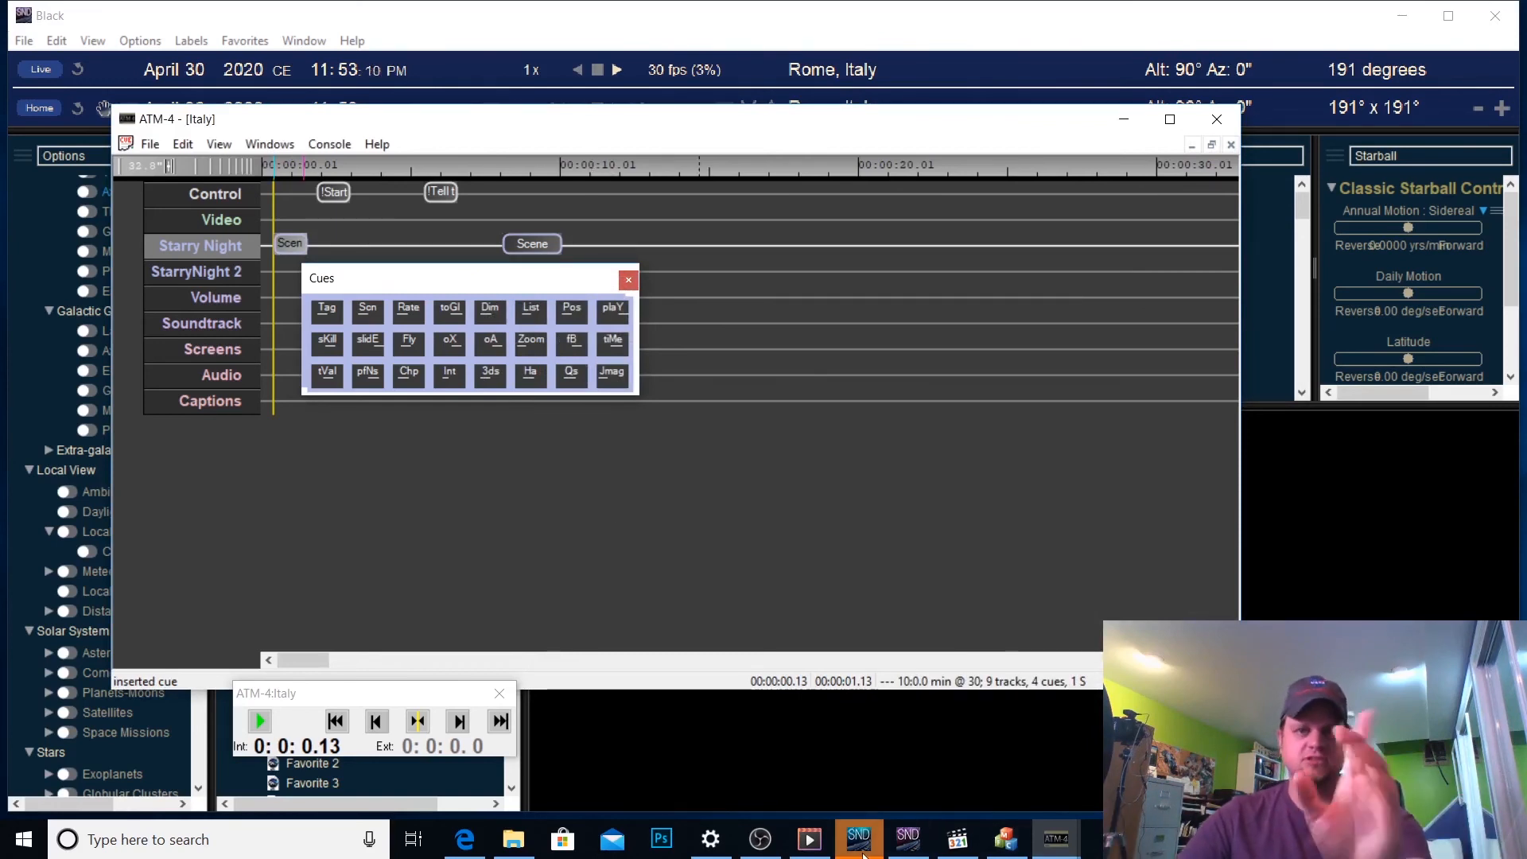
Bring up the Renderbox Preview and play the Italy show from the beginning, continuing past its Pause cues, and stop playback after the second scene cue
mouse_move(859, 837)
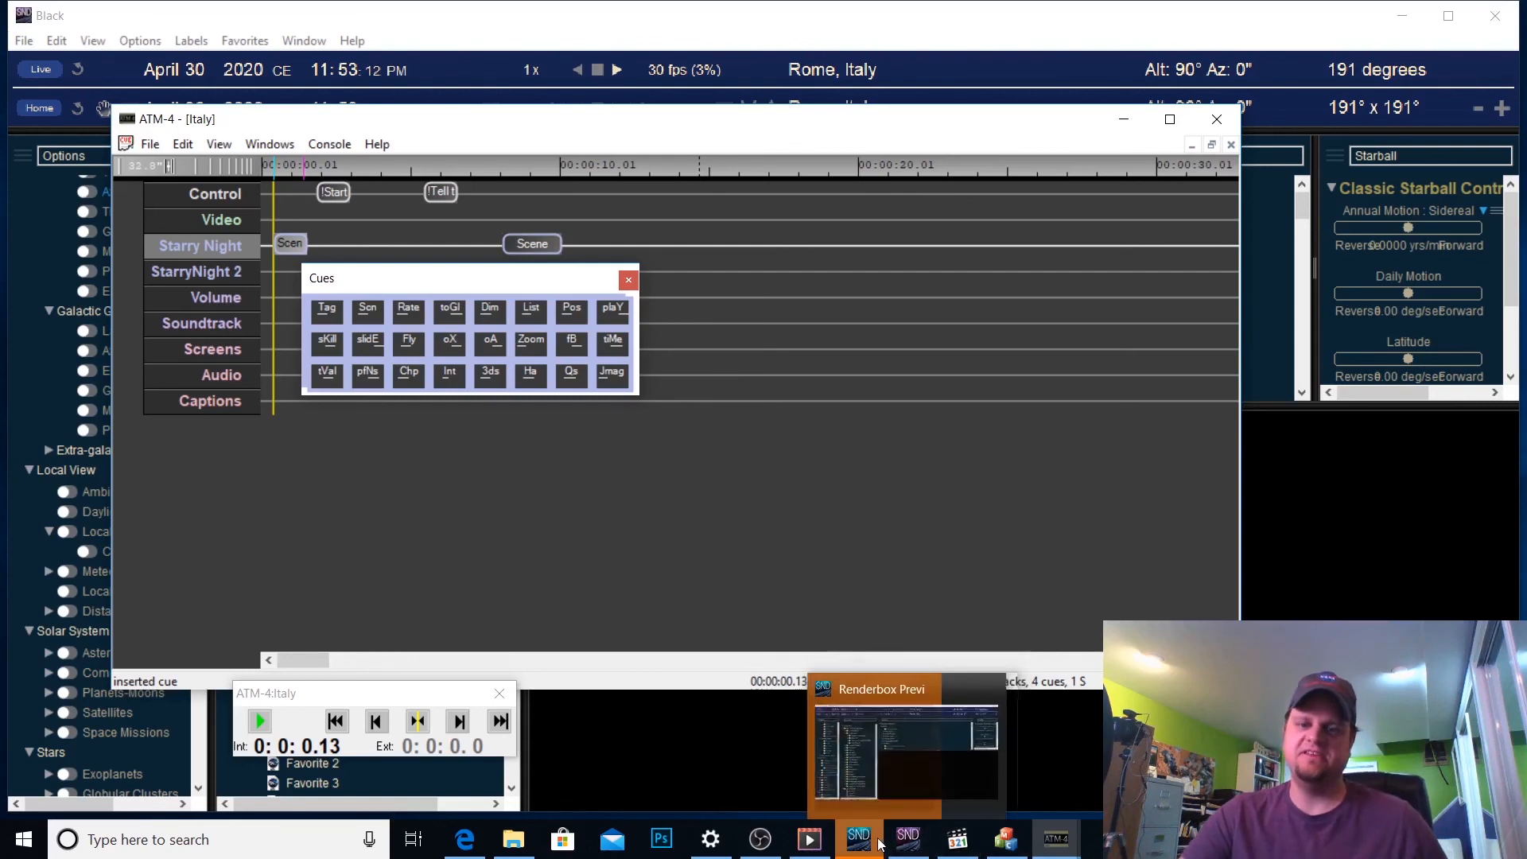
click(867, 841)
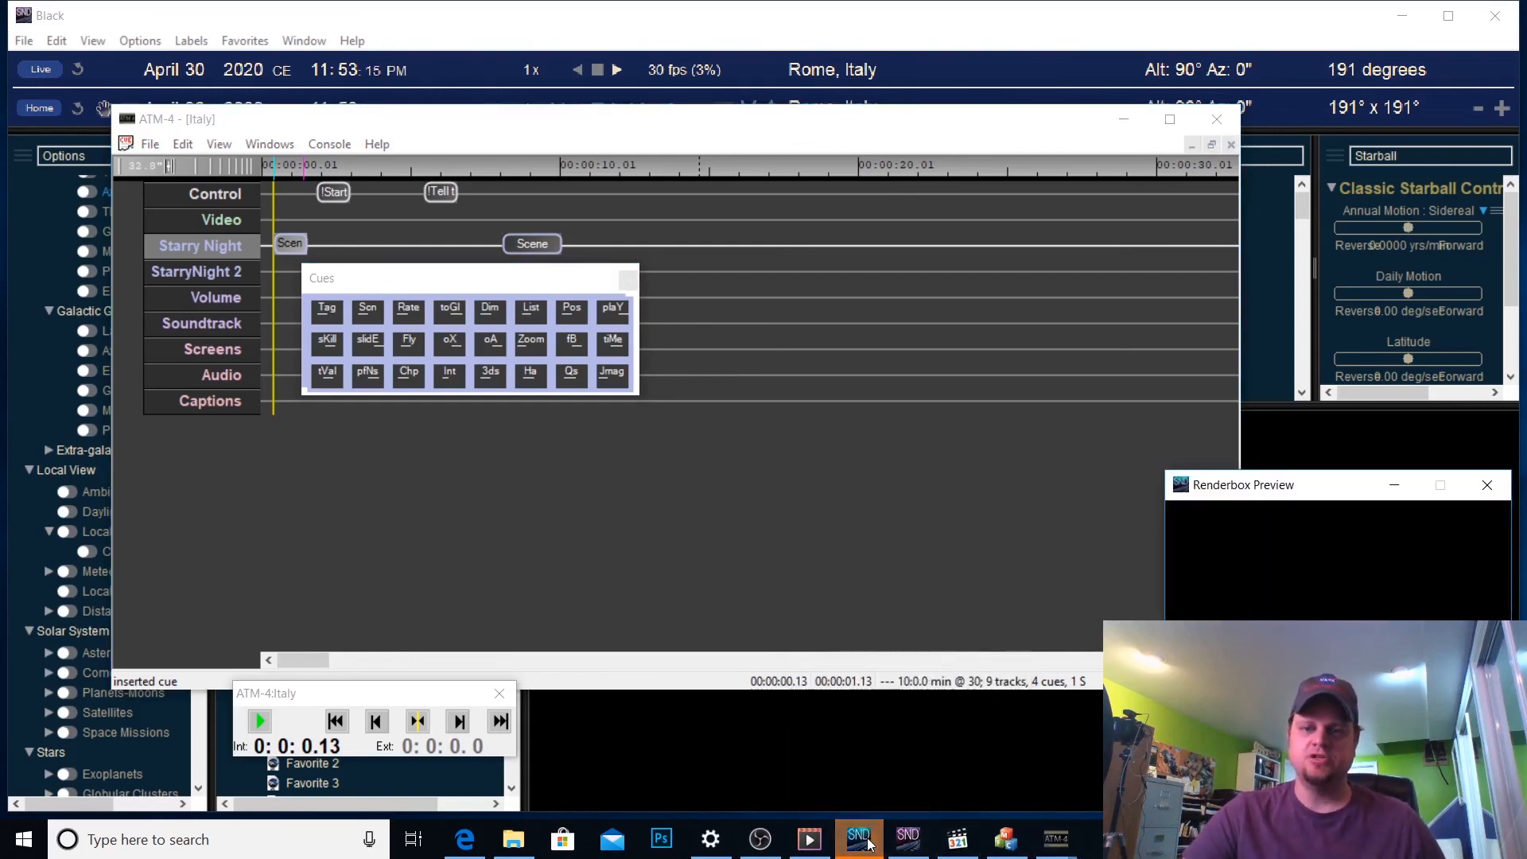
click(543, 128)
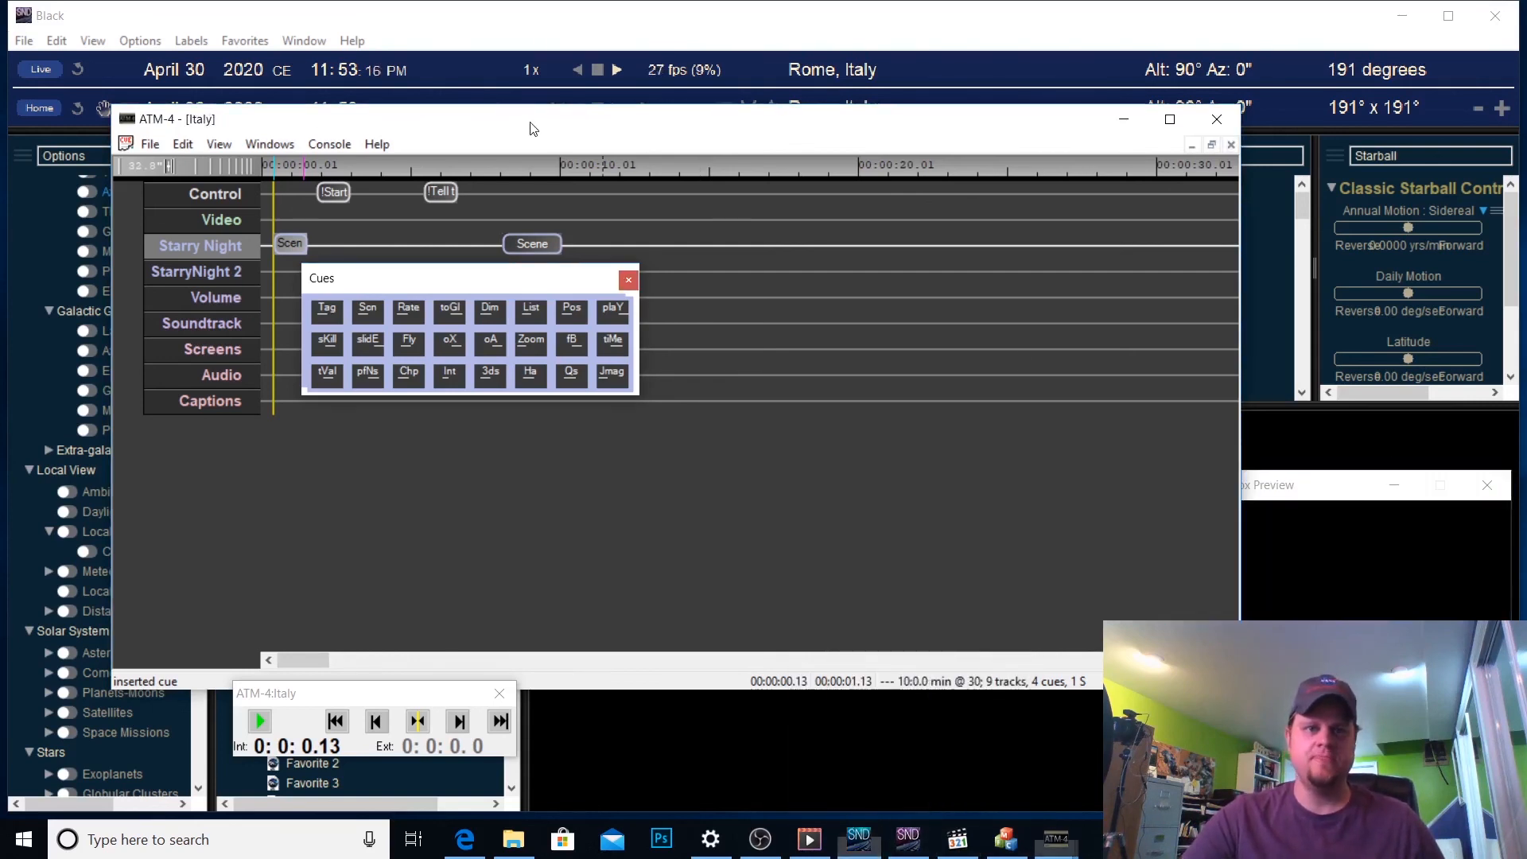
click(337, 725)
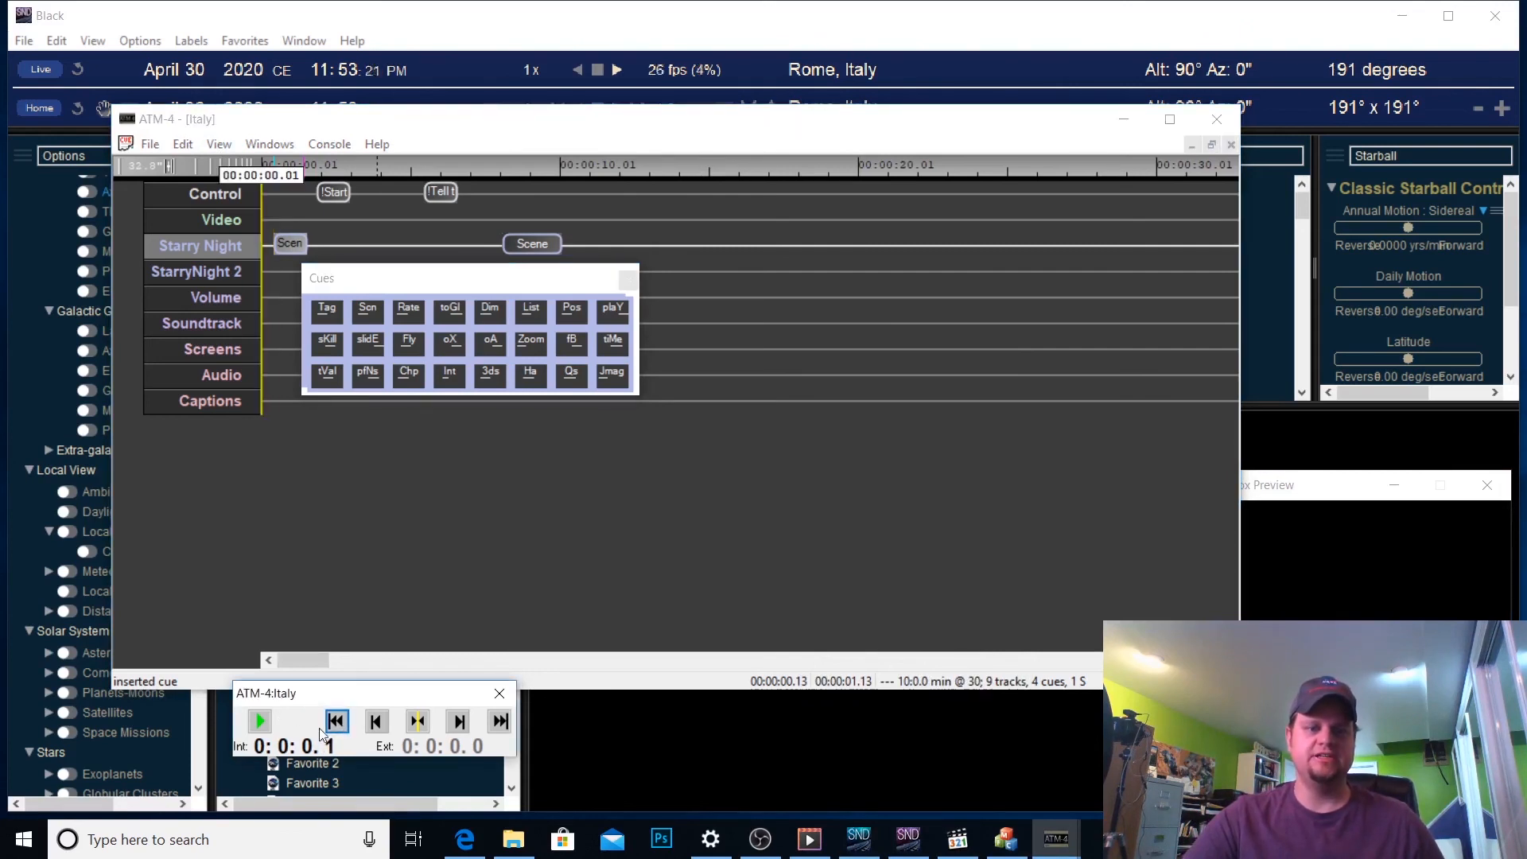
click(260, 724)
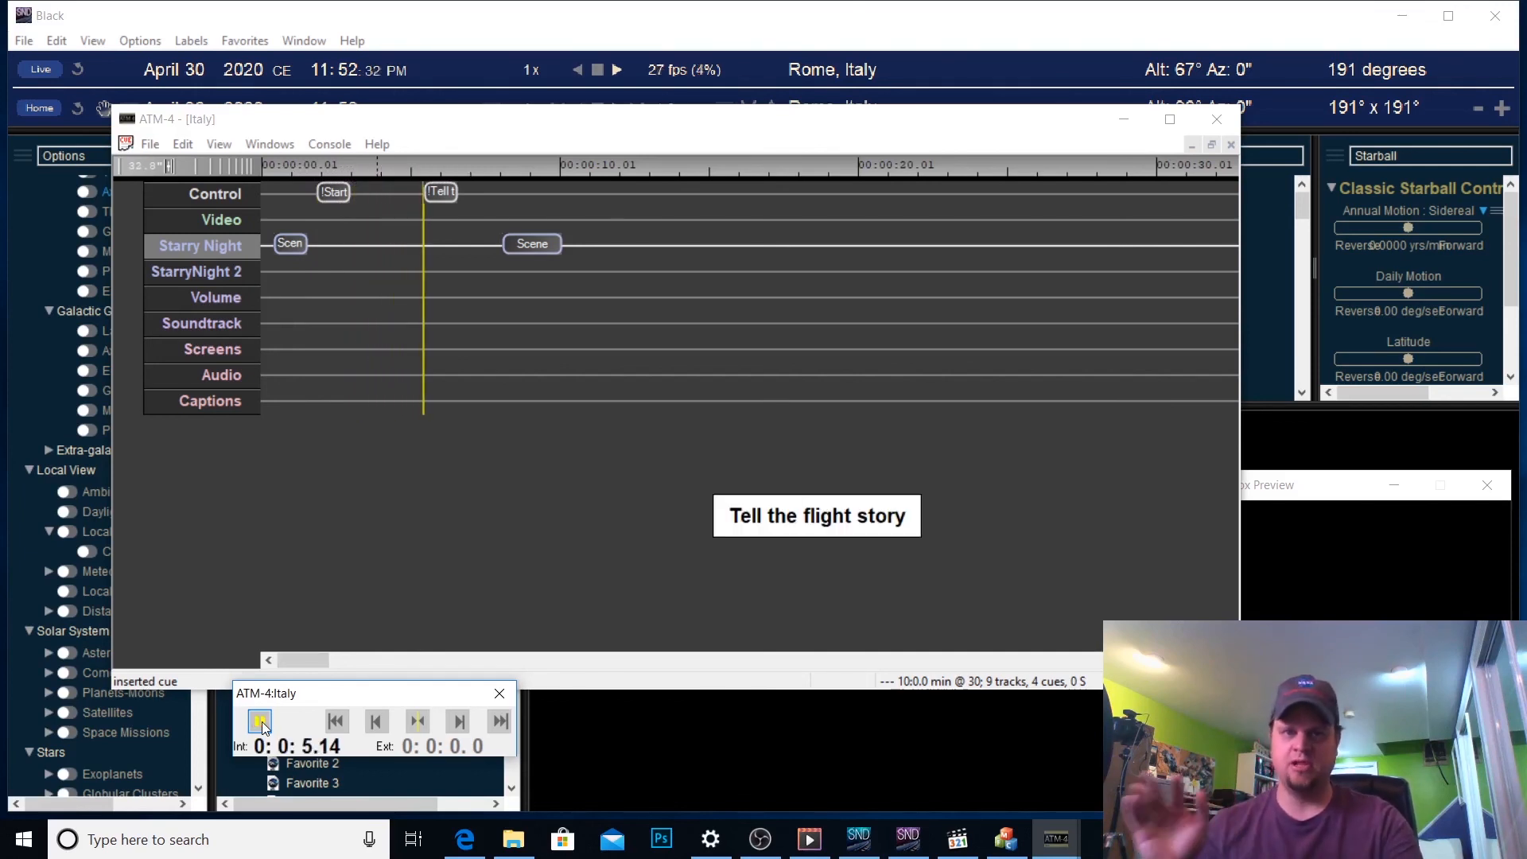
click(261, 721)
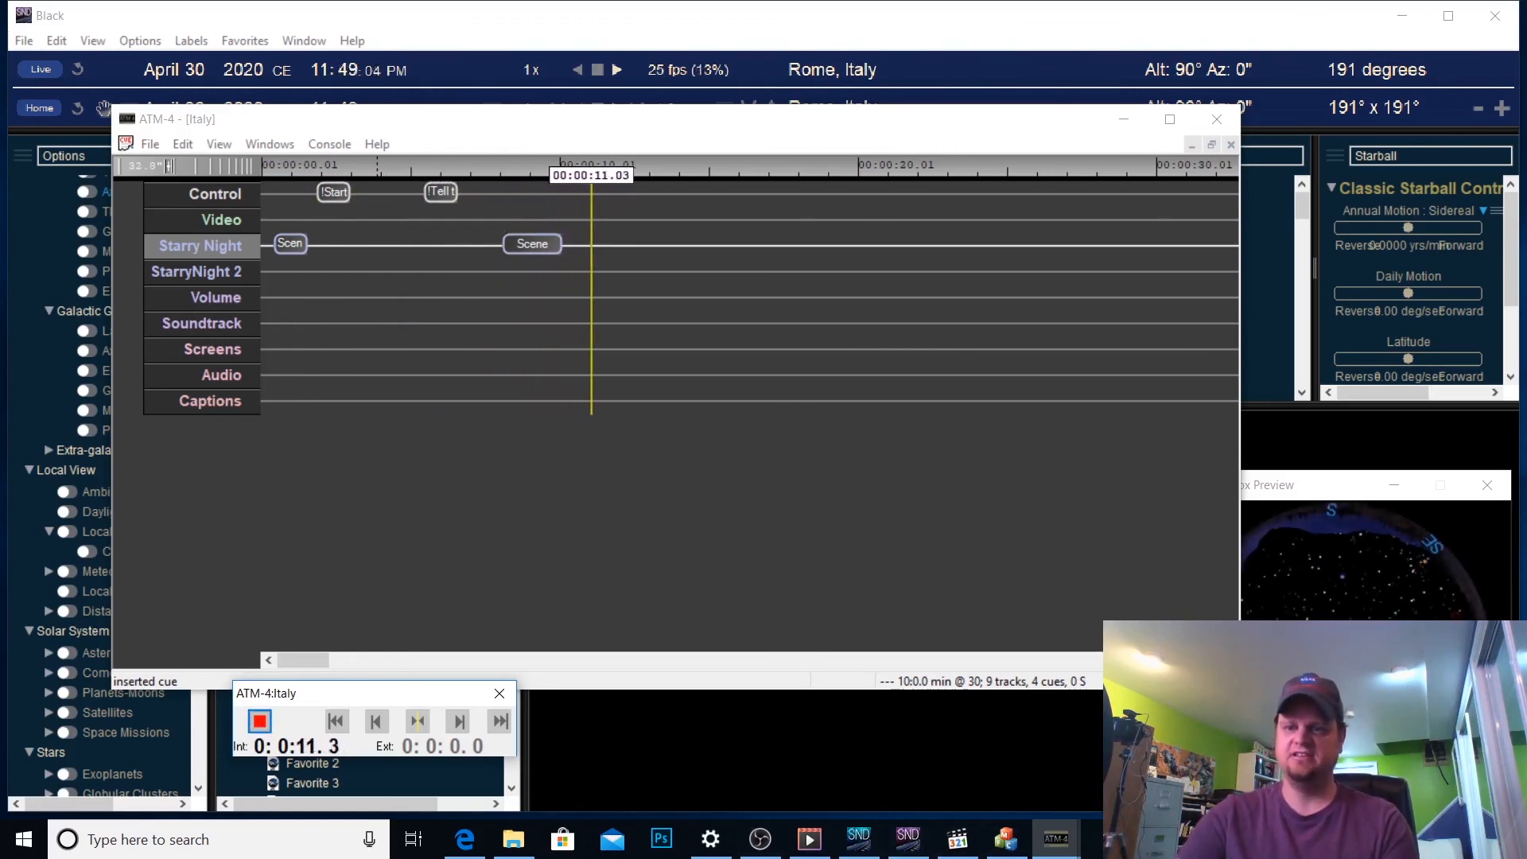
click(1344, 487)
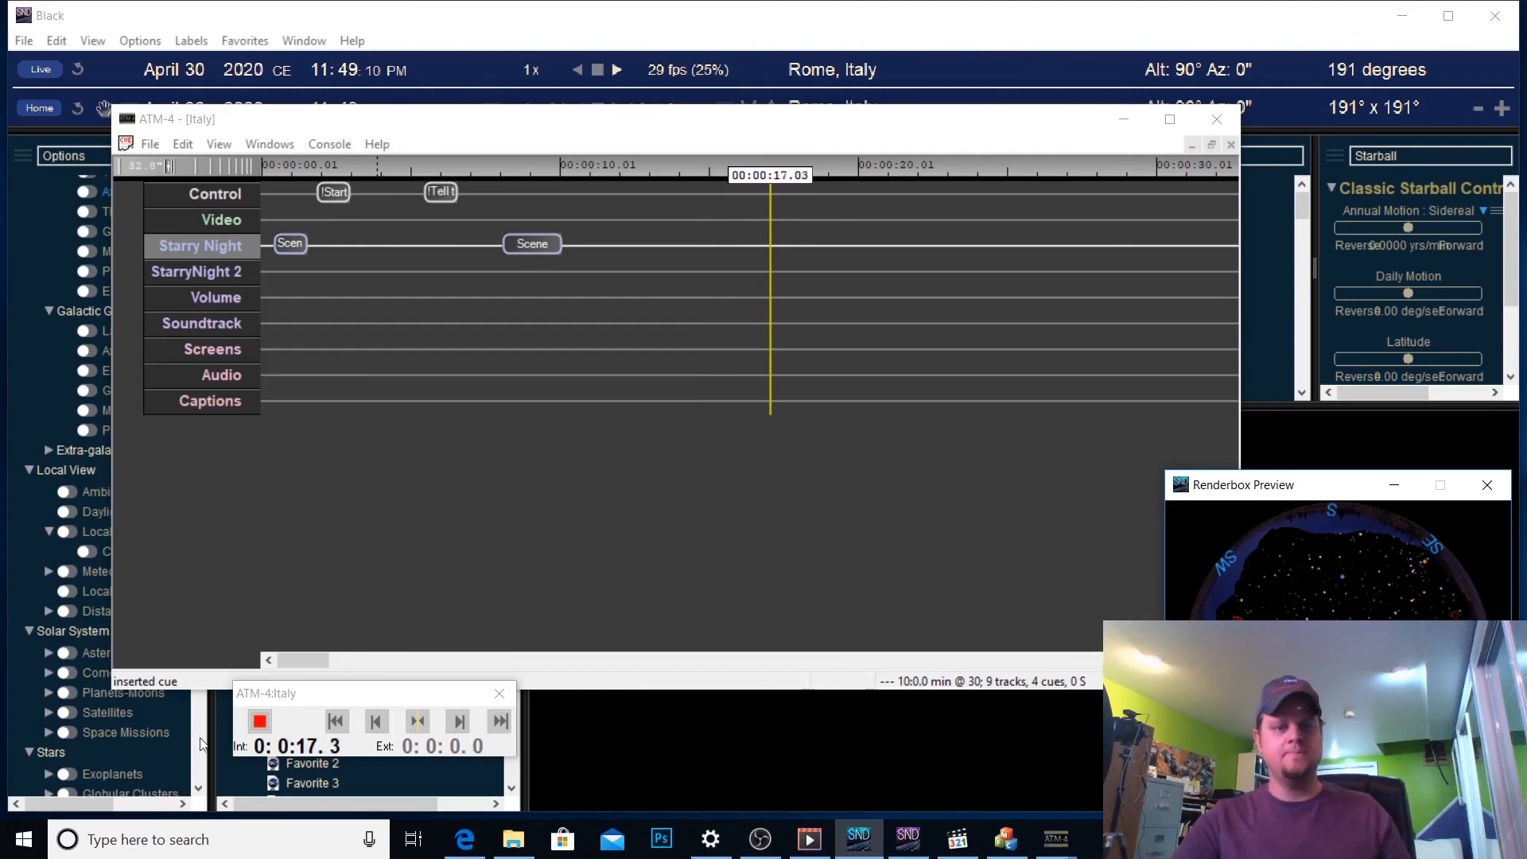
click(260, 721)
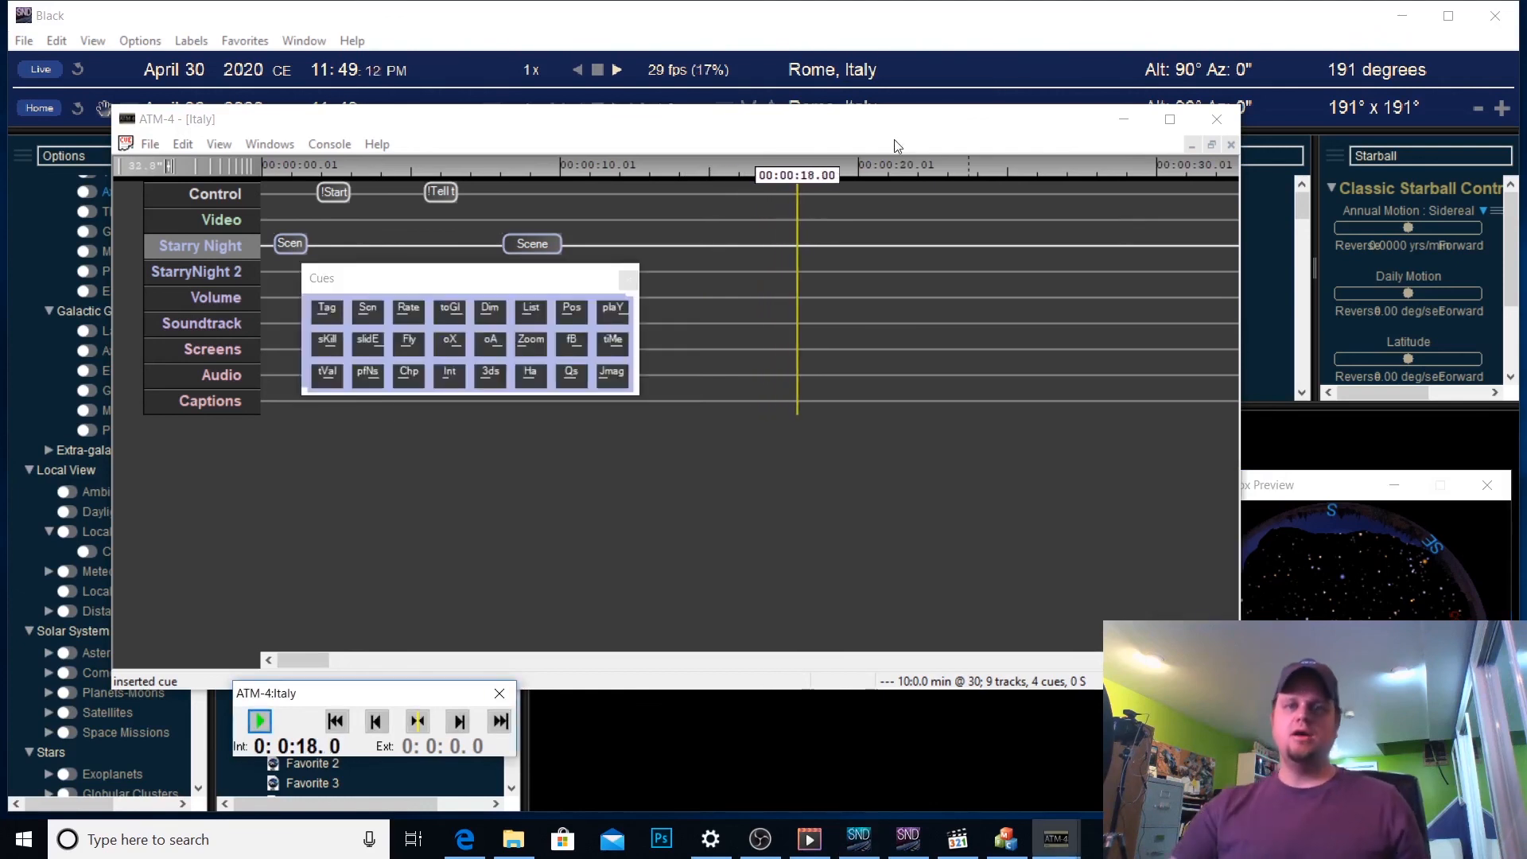